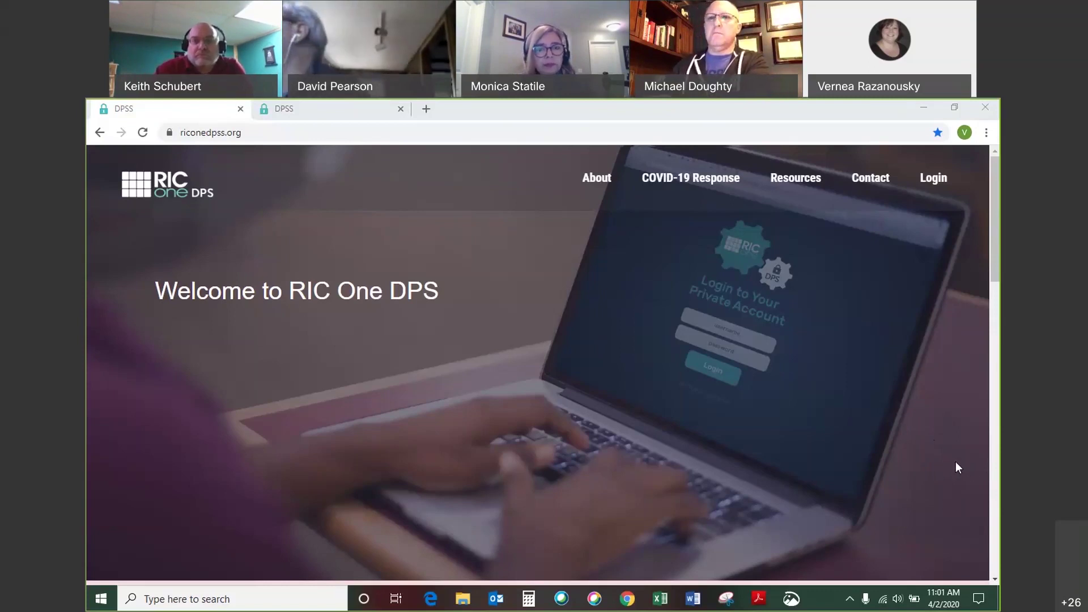
Browse the Resources page of RIC One DPS.
left_click(801, 185)
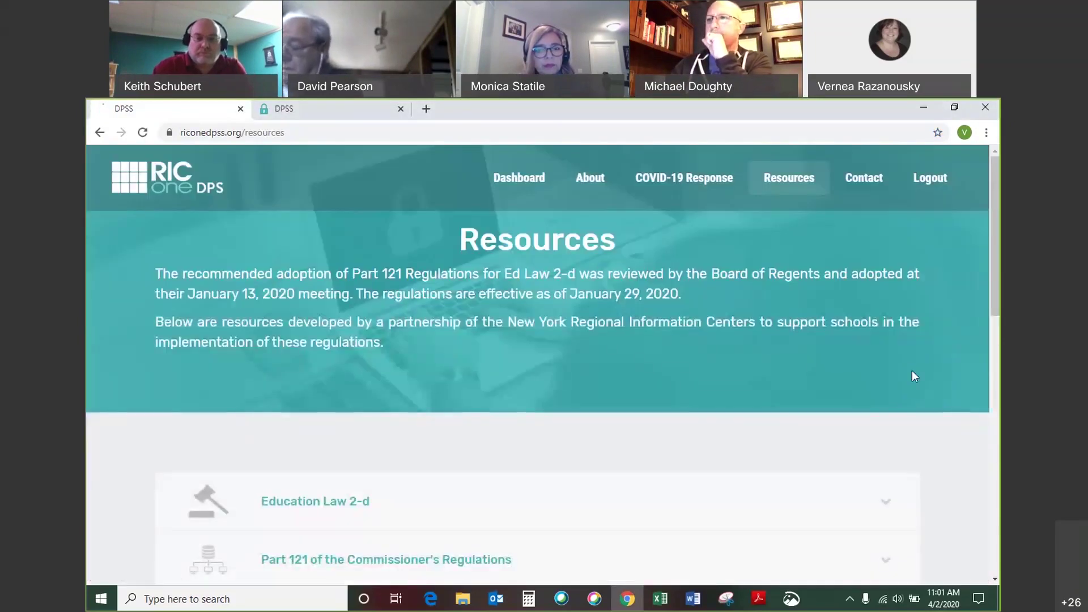
scroll(913, 372, "down", 5)
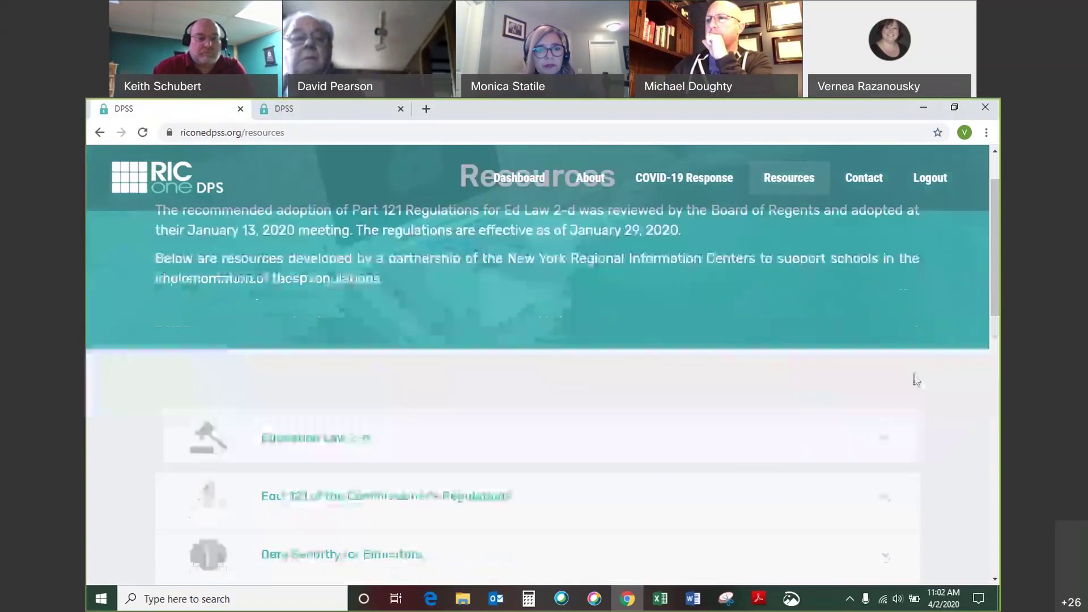
scroll(980, 408, "down", 1)
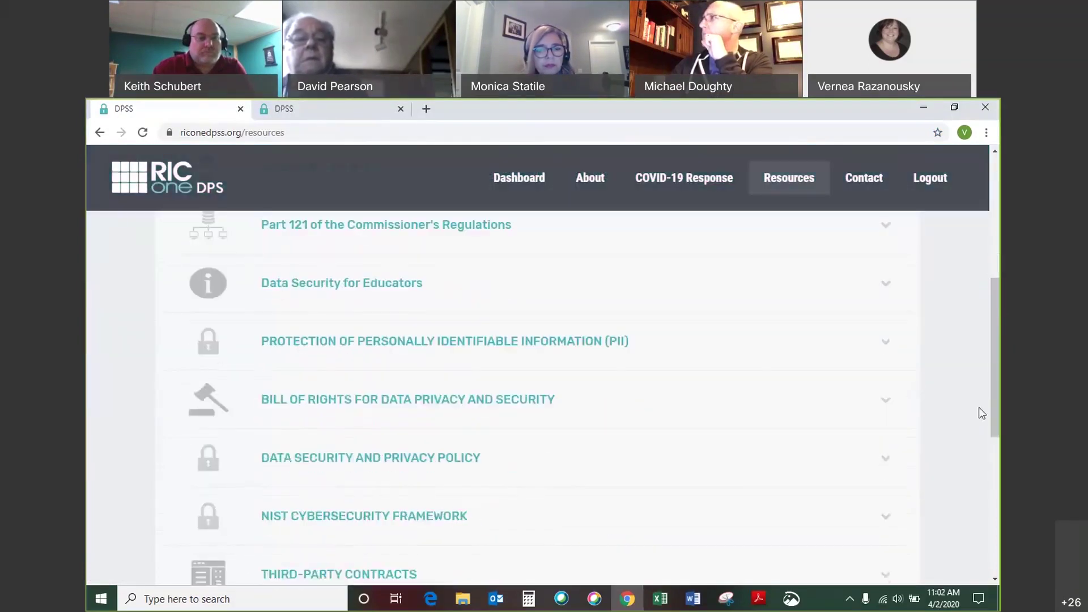
scroll(977, 409, "up", 6)
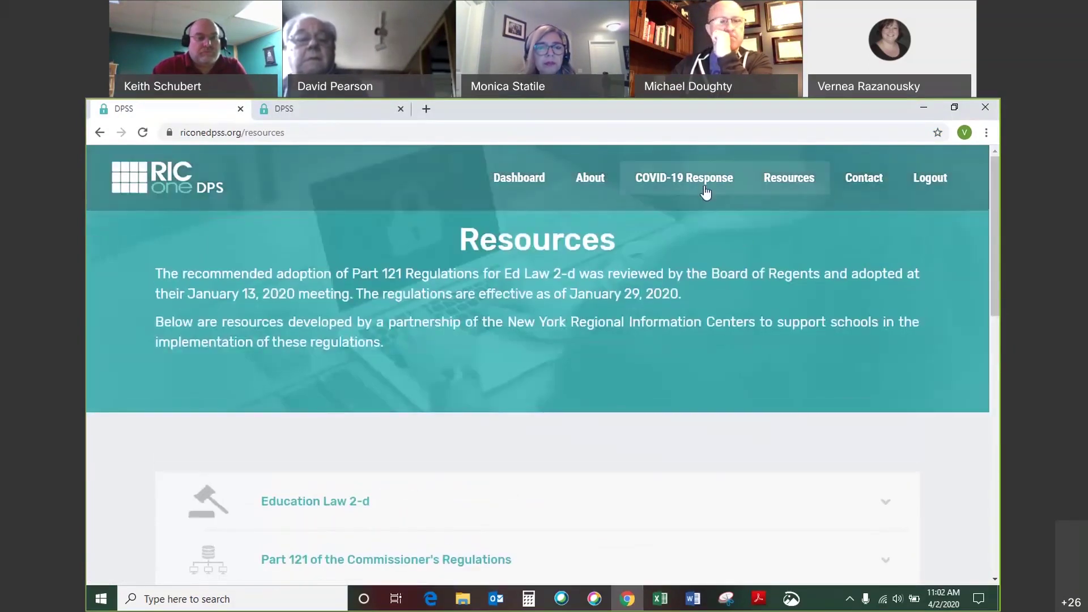
Browse the COVID-19 Response page, then return to the dashboard tab's Inventory Tool section.
left_click(702, 184)
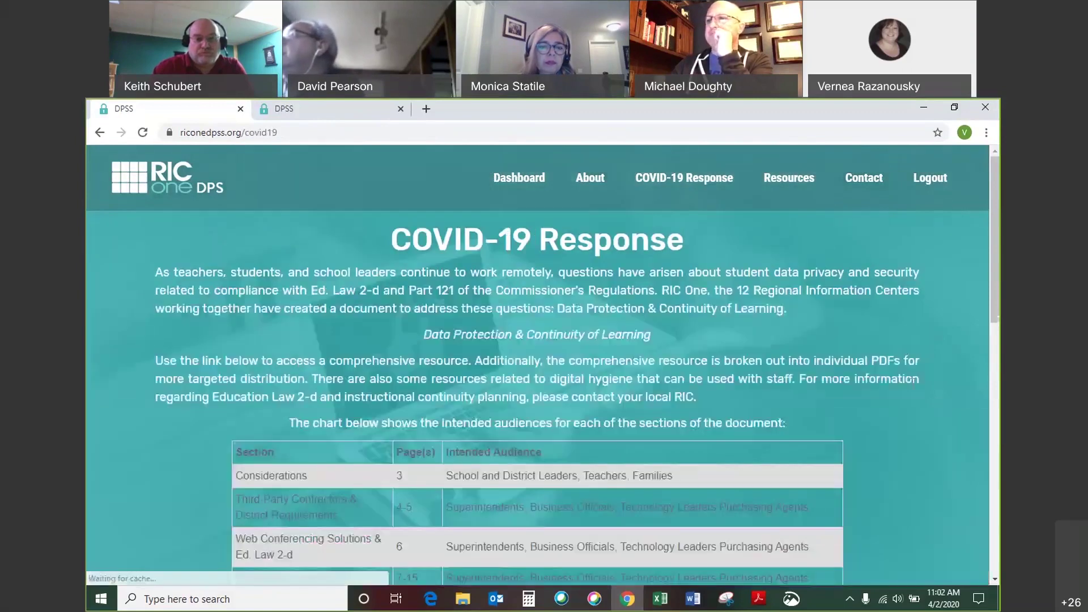
scroll(937, 443, "down", 3)
scroll(938, 444, "down", 2)
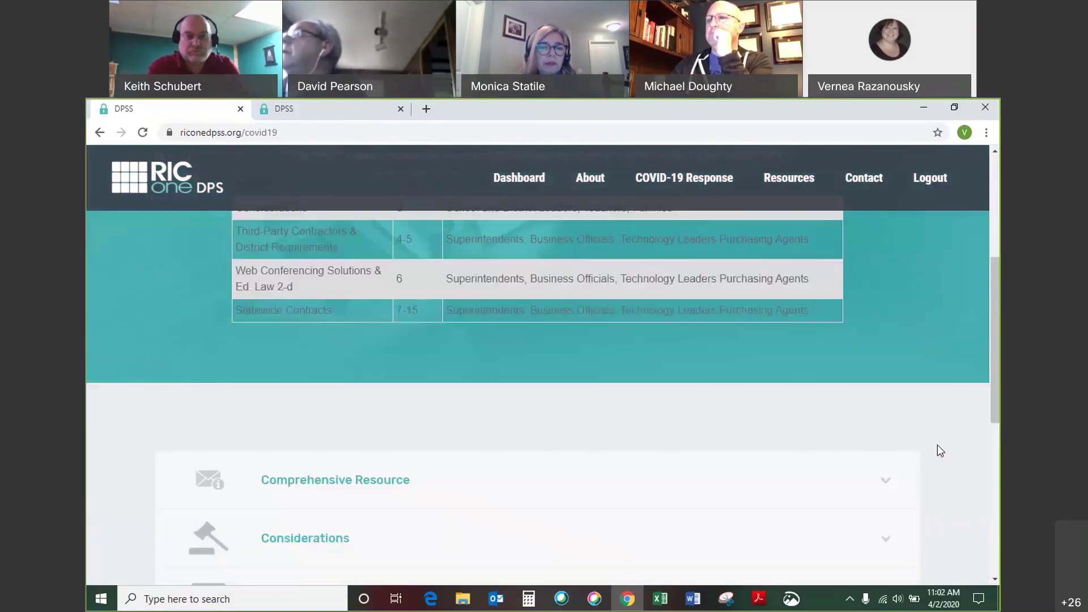
scroll(948, 453, "up", 2)
scroll(947, 453, "up", 3)
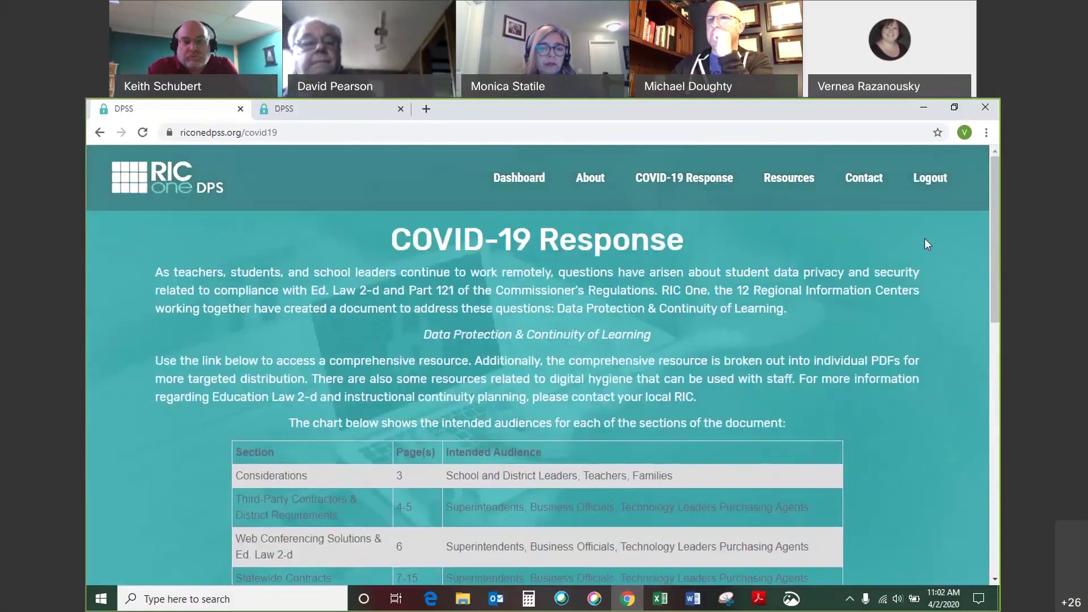
left_click(324, 113)
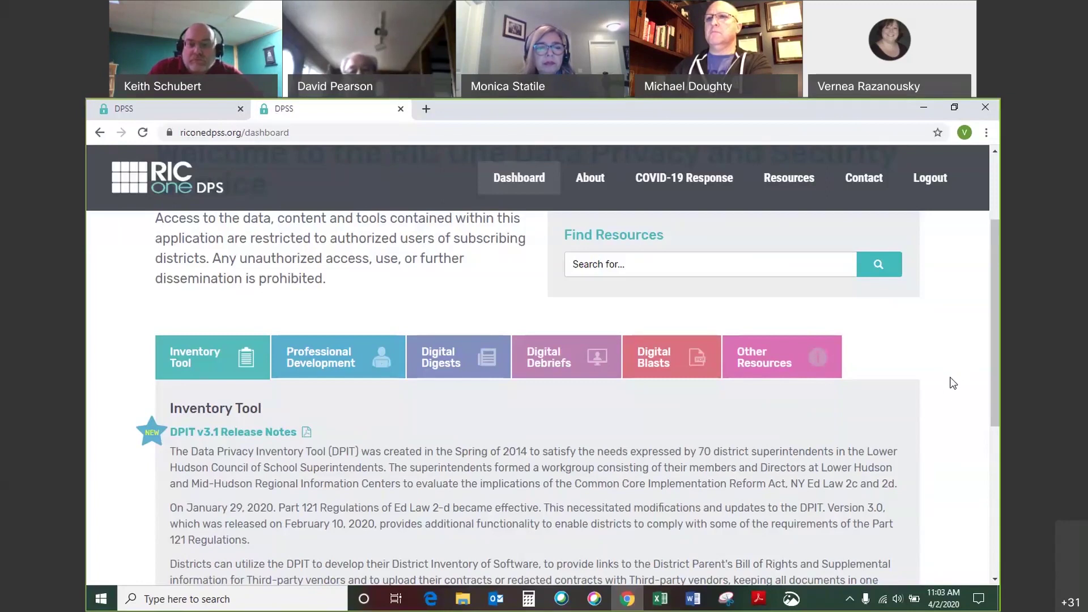
View the Digital Blasts and Digital Debriefs, then scroll the Digital Digests newsletters (Winter 2020, Fall 2019).
scroll(940, 420, "down", 1)
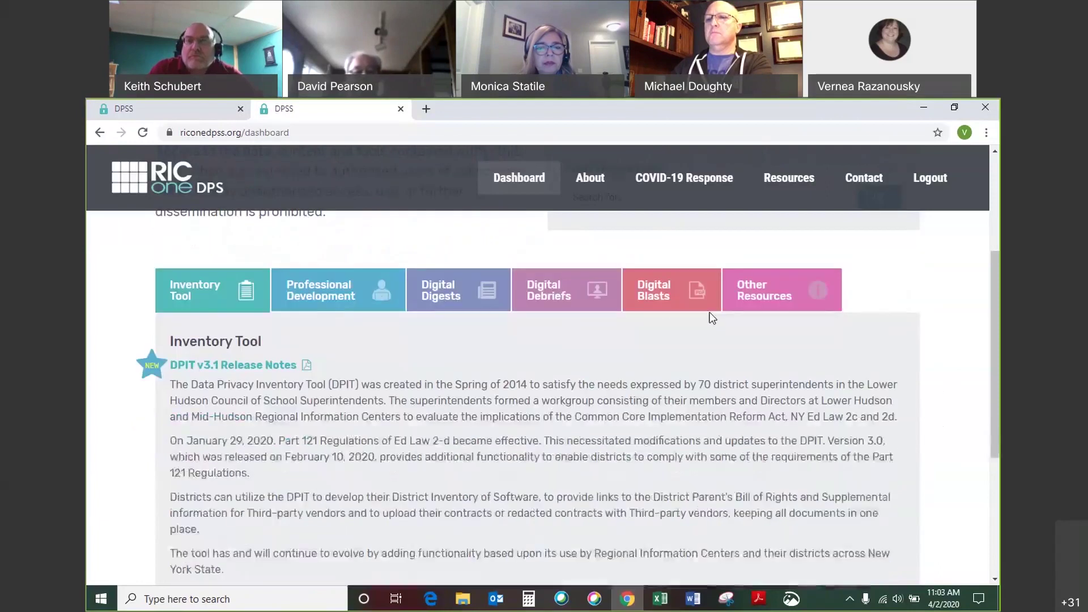
left_click(665, 307)
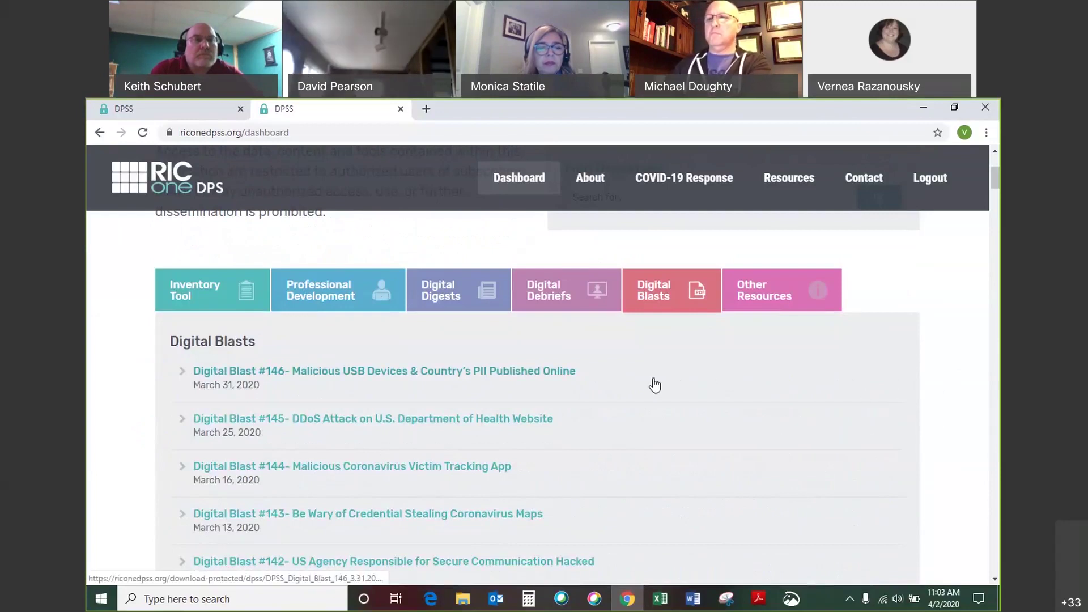
left_click(558, 301)
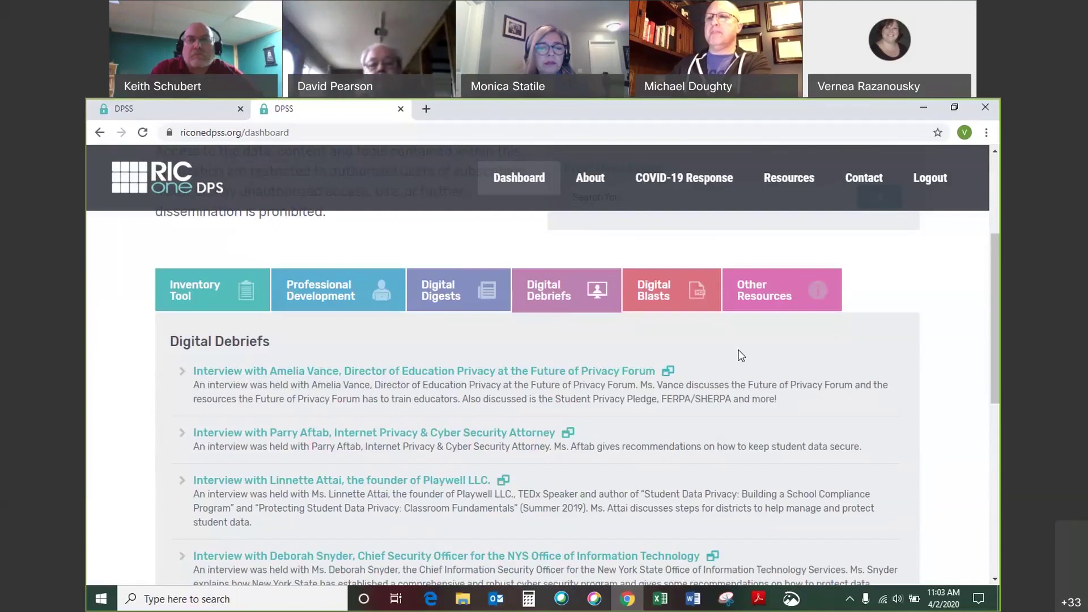
left_click(447, 303)
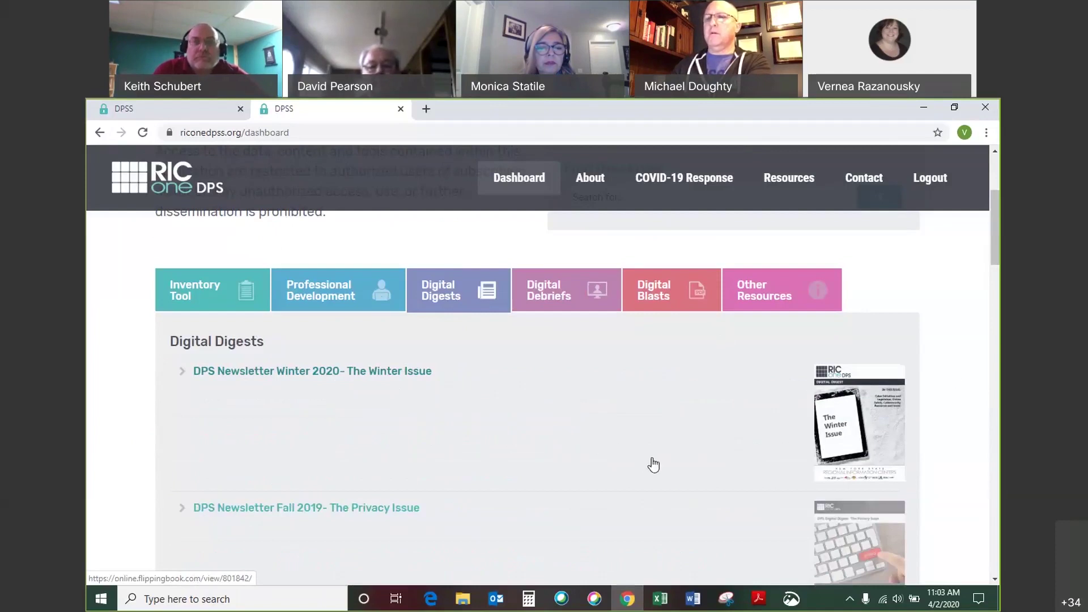
scroll(653, 465, "down", 1)
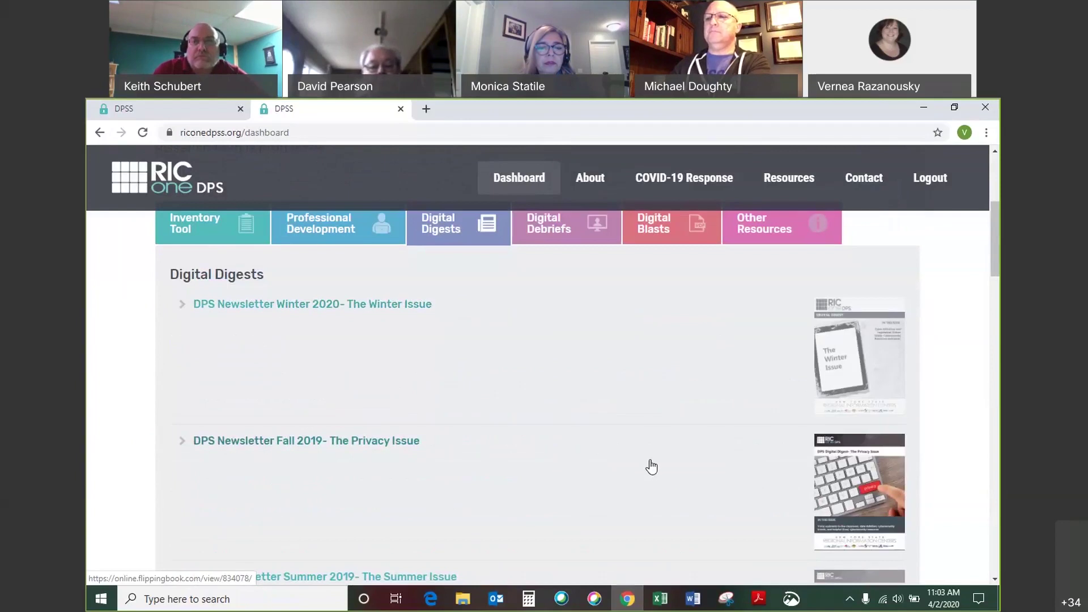
scroll(652, 466, "down", 1)
scroll(648, 466, "up", 3)
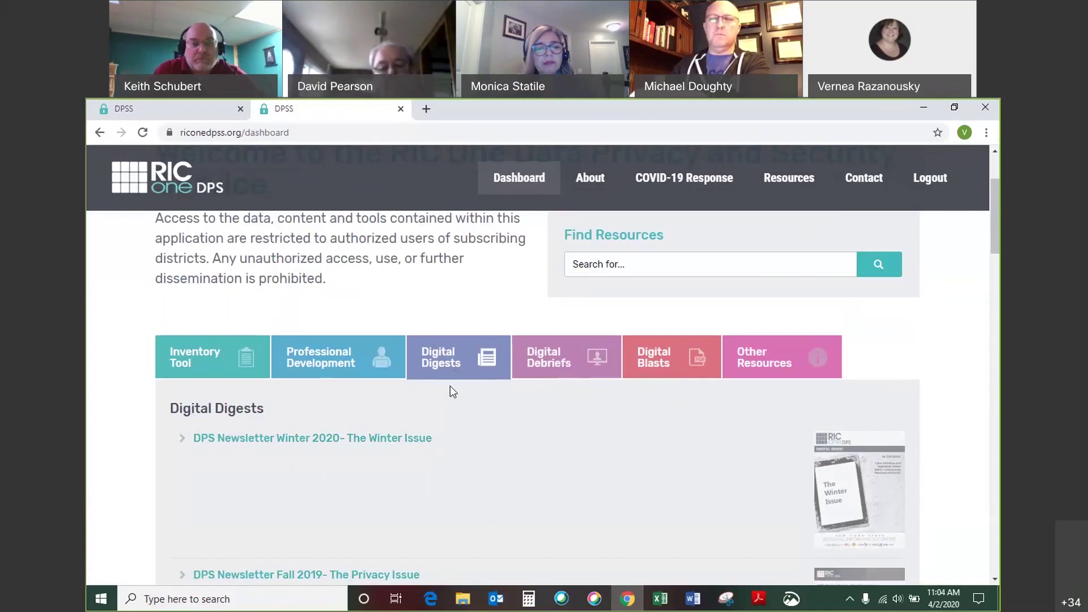
Open the Digital Citizenship Resource Center from Professional Development, then go back to the dashboard tab.
left_click(348, 340)
scroll(652, 445, "down", 1)
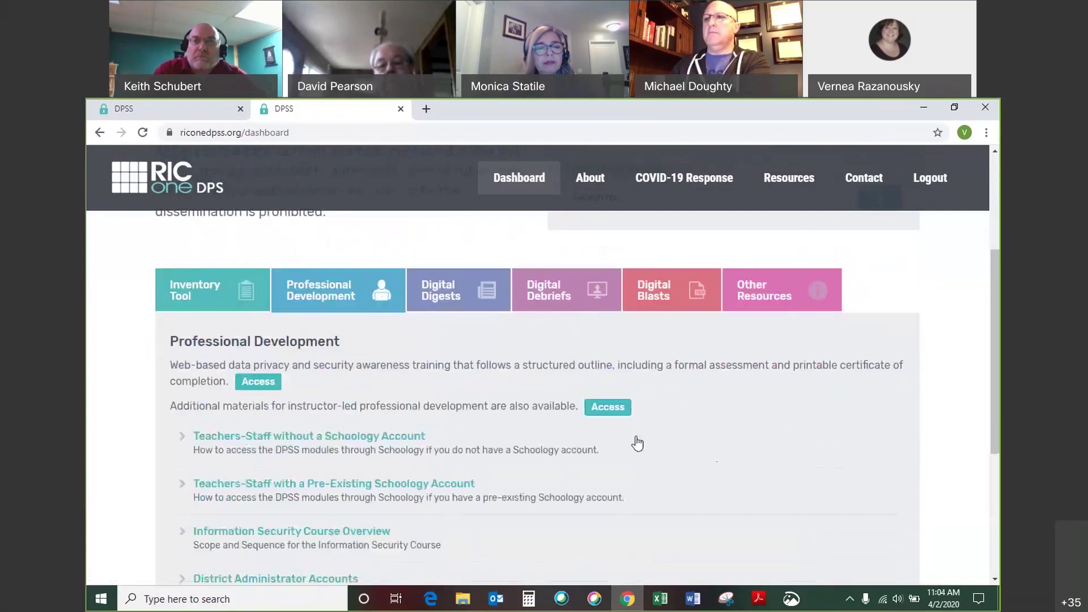
left_click(625, 414)
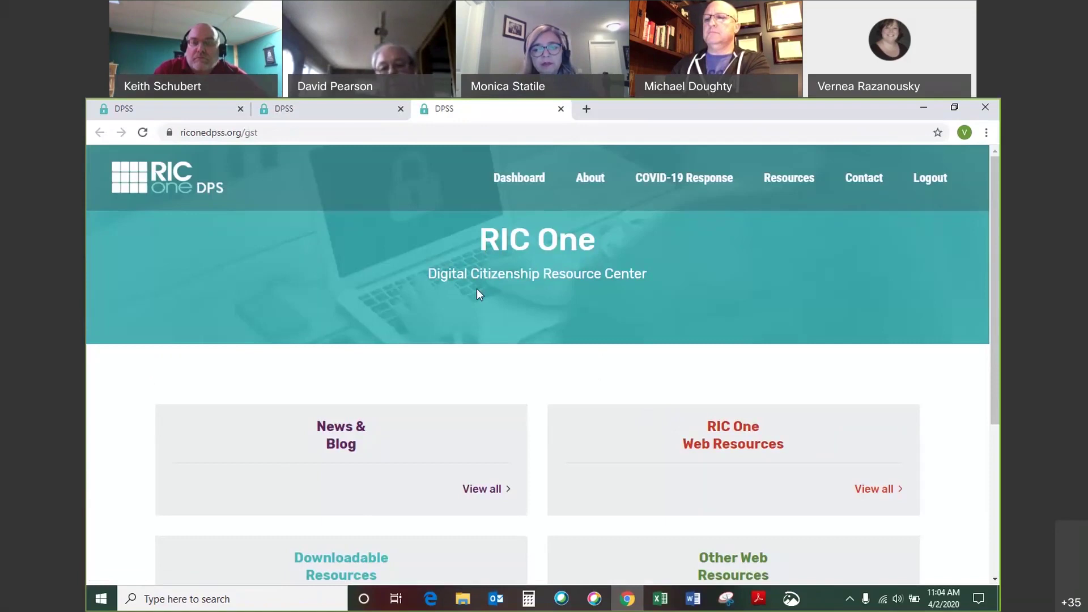
left_click(347, 114)
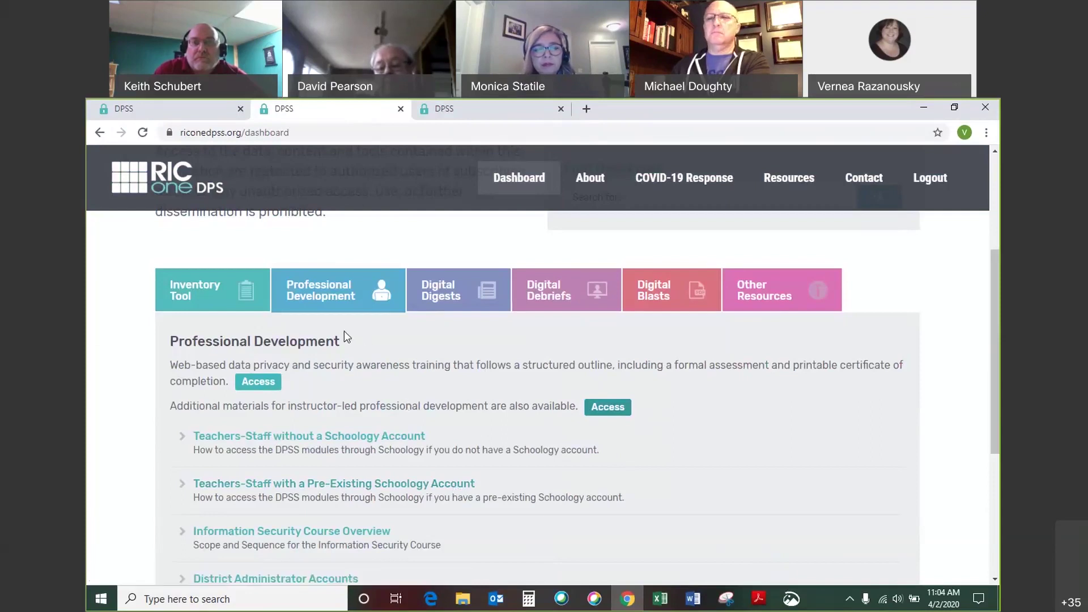
Show the Inventory Tool section and scroll down to its ACCESS option.
left_click(177, 296)
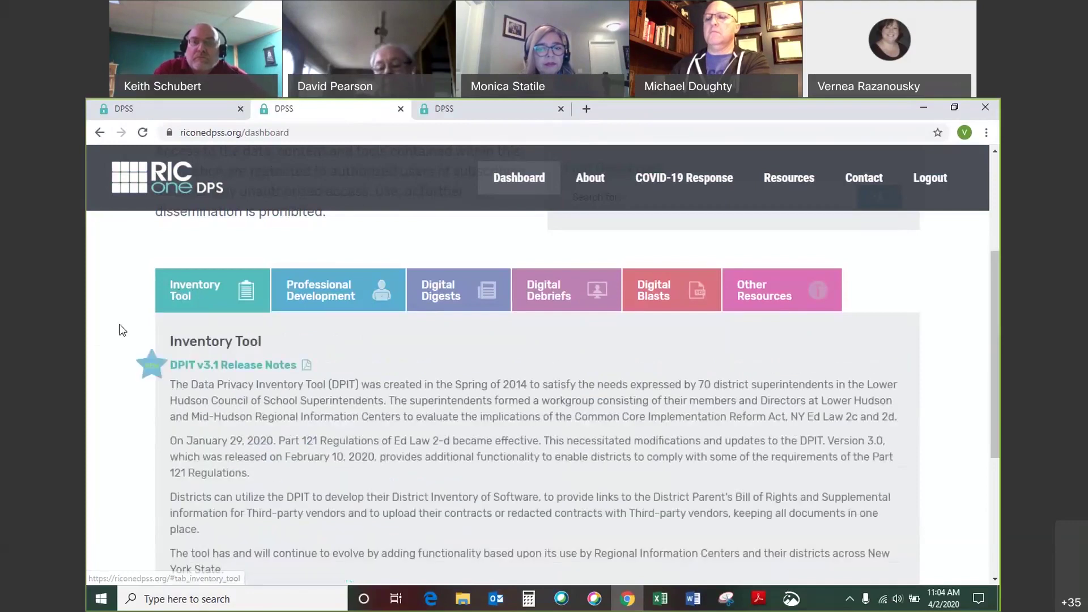
scroll(124, 332, "down", 1)
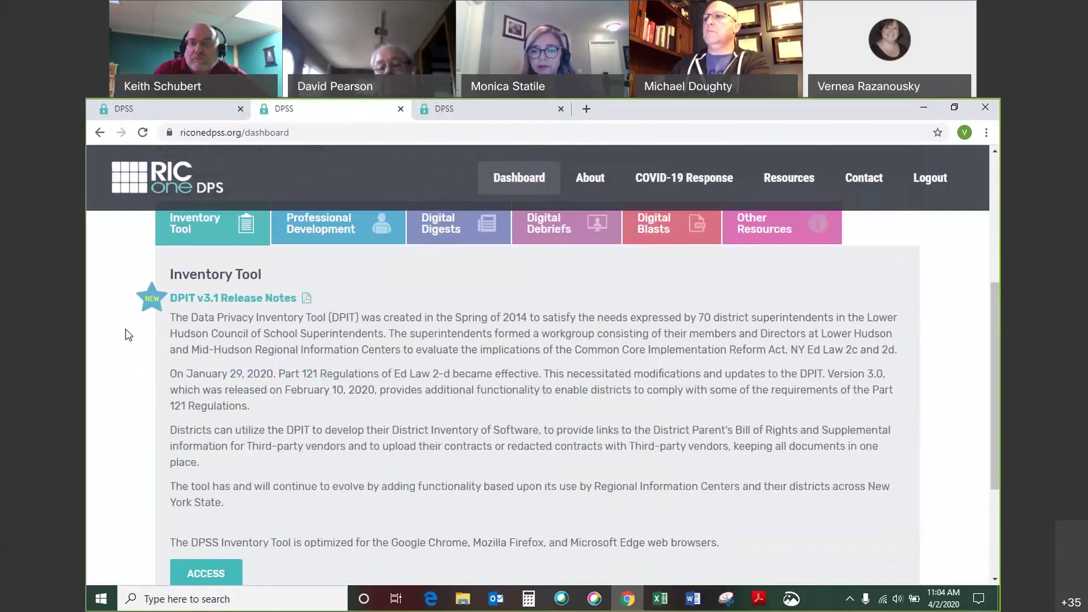
scroll(128, 334, "up", 1)
scroll(130, 334, "up", 1)
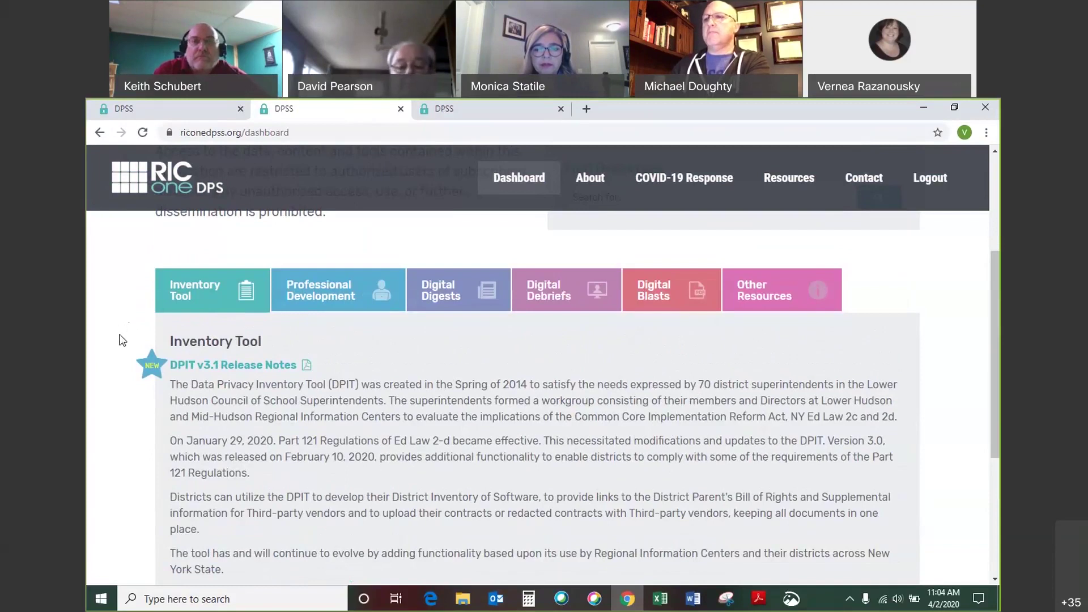
scroll(121, 340, "down", 1)
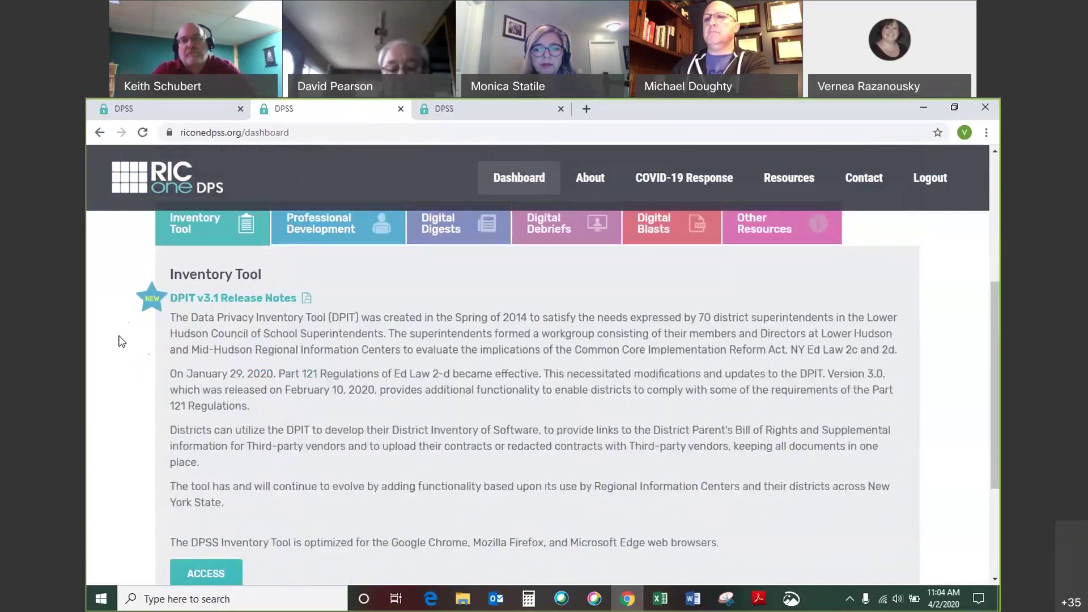
scroll(121, 341, "down", 1)
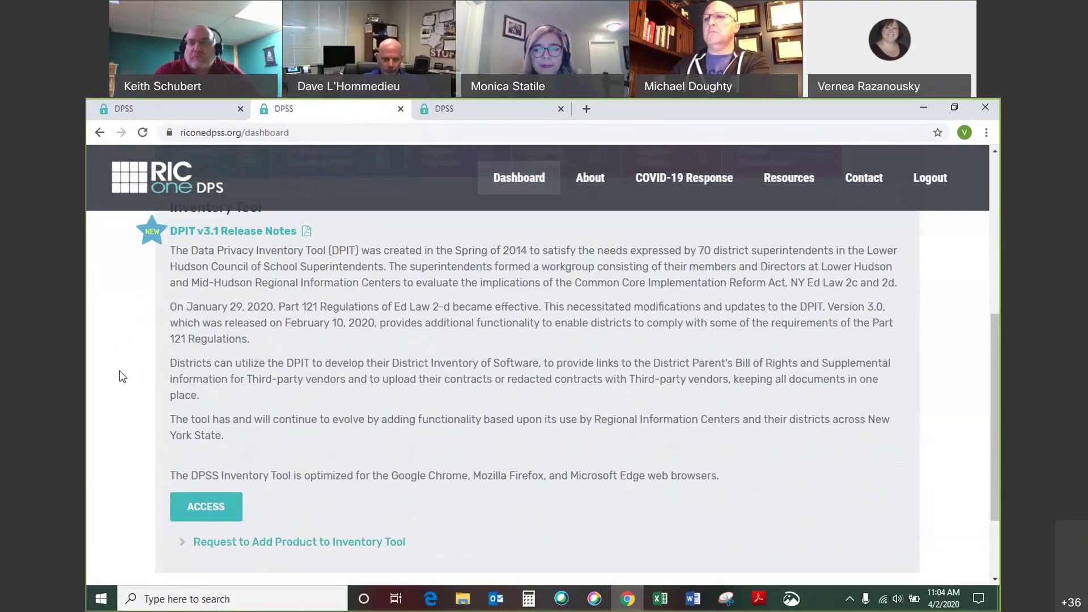
scroll(122, 377, "down", 2)
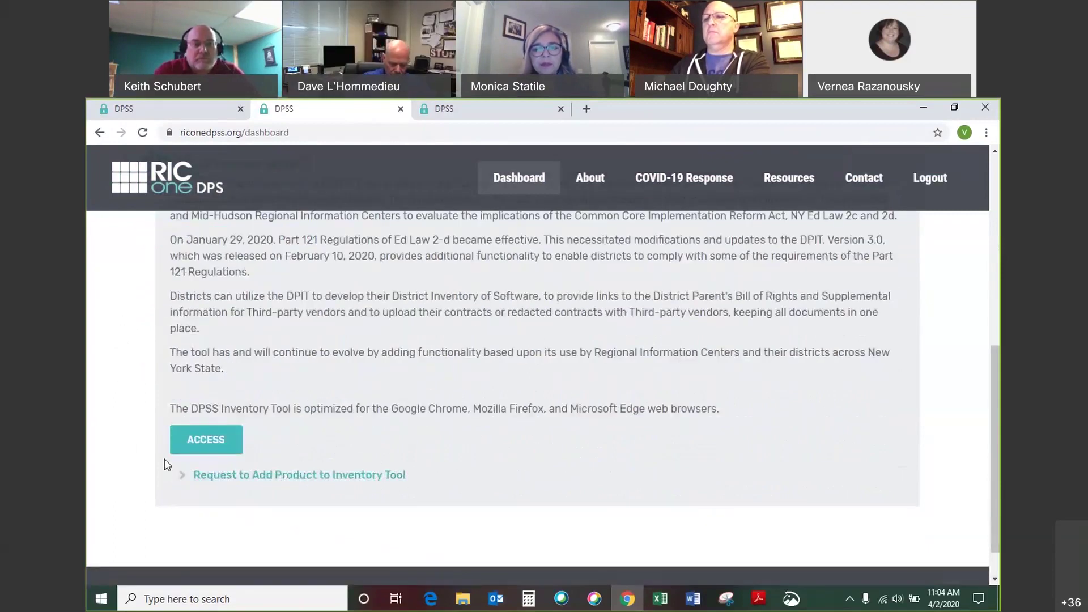
Launch the Inventory Tool, close the leftover dashboard tab, and view the Bill of Rights page.
left_click(206, 440)
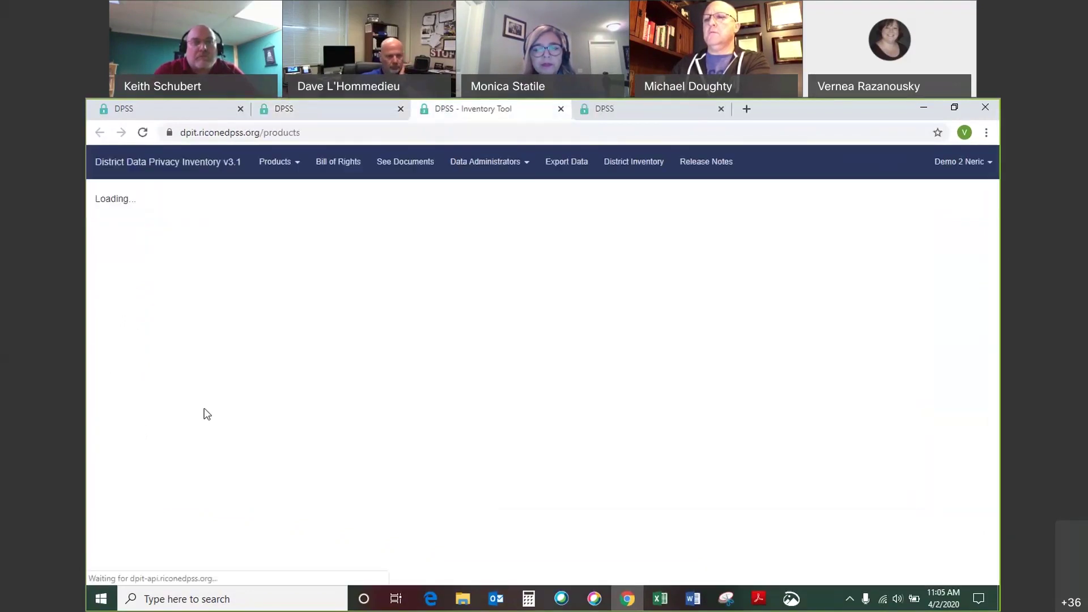
left_click(400, 108)
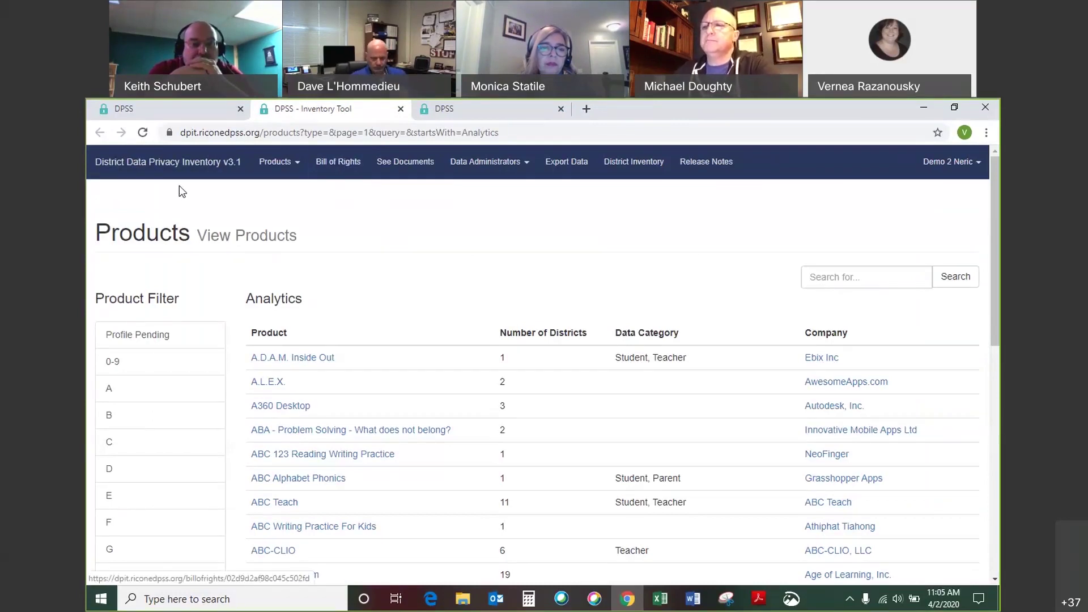
left_click(344, 173)
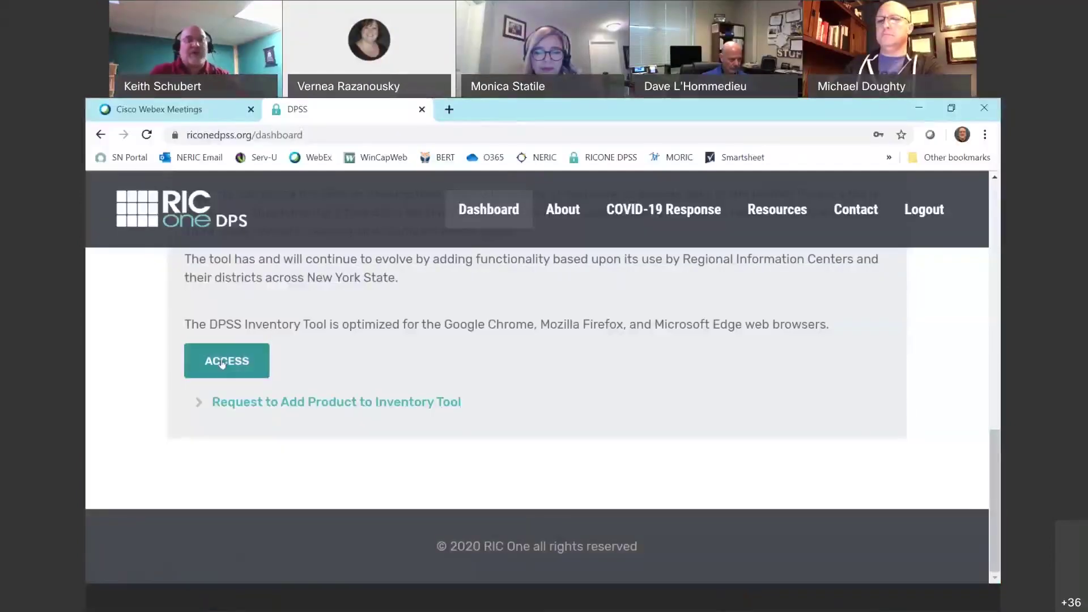
left_click(222, 363)
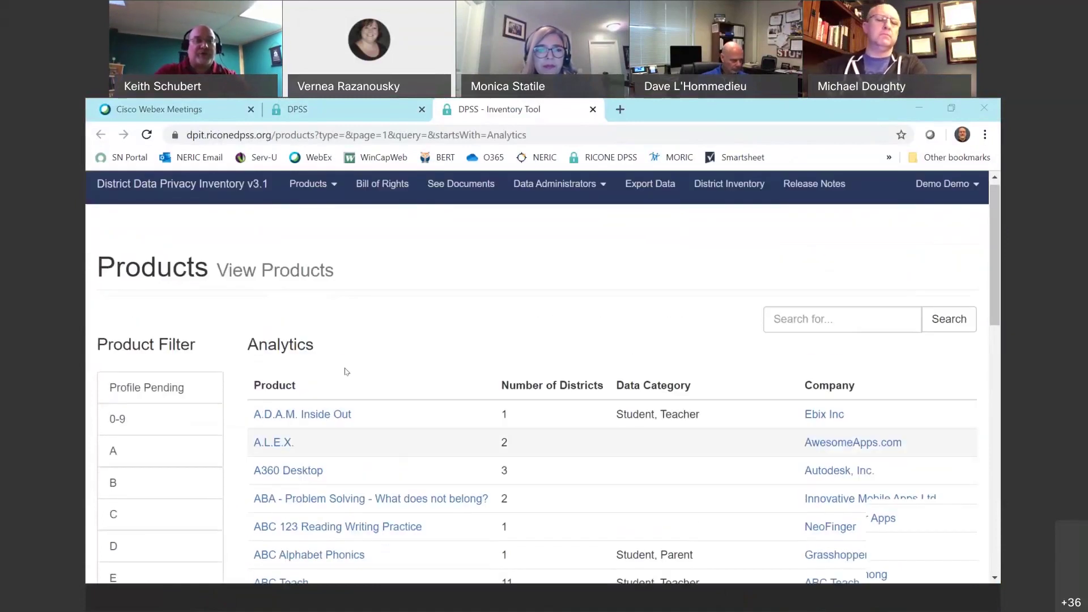
scroll(331, 439, "down", 9)
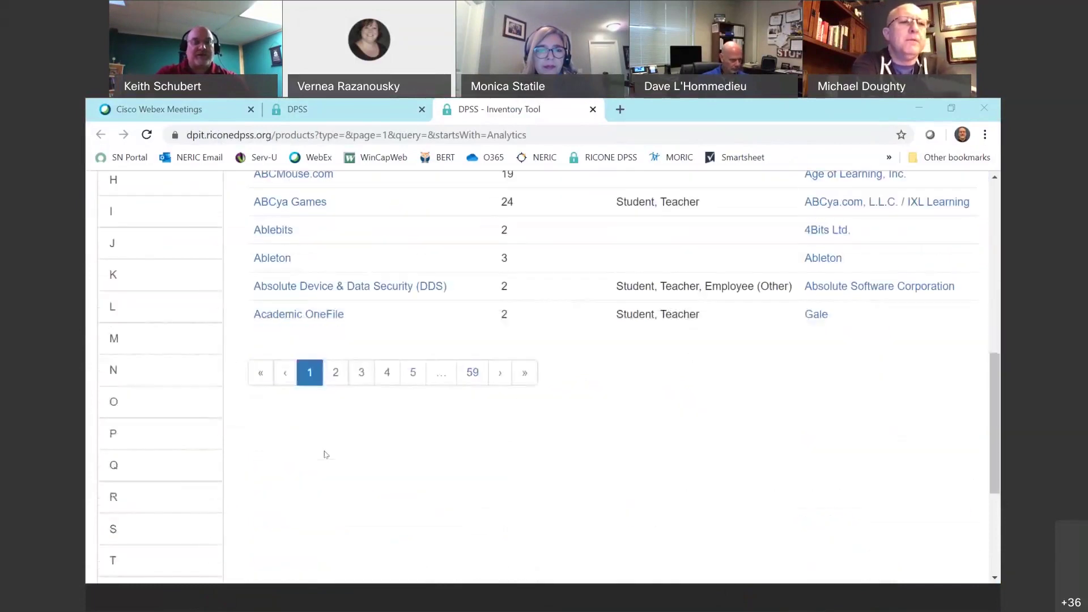
scroll(406, 440, "up", 9)
left_click(814, 326)
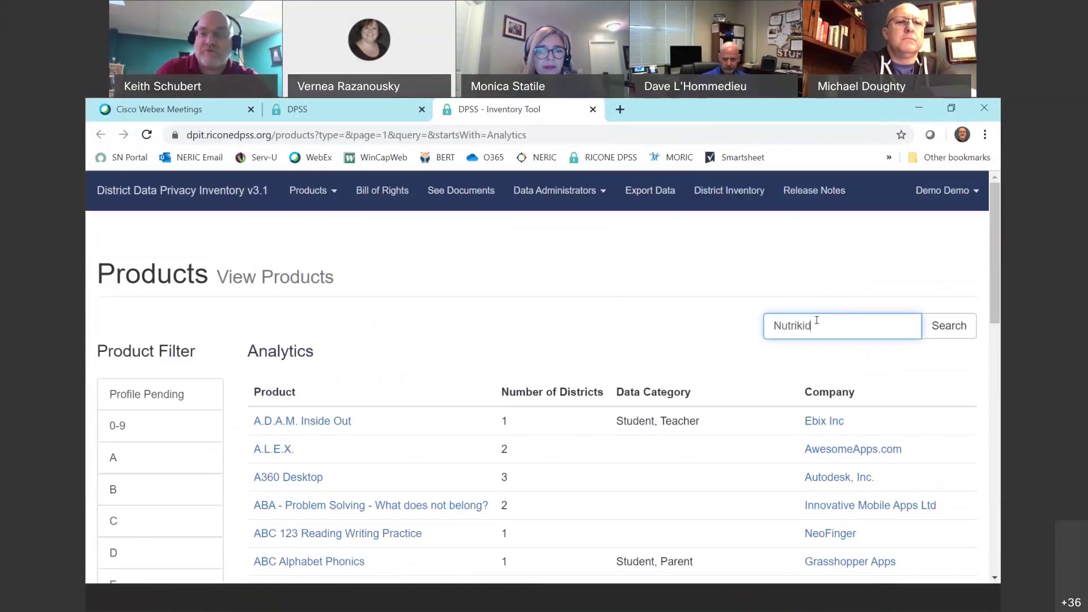
left_click(951, 330)
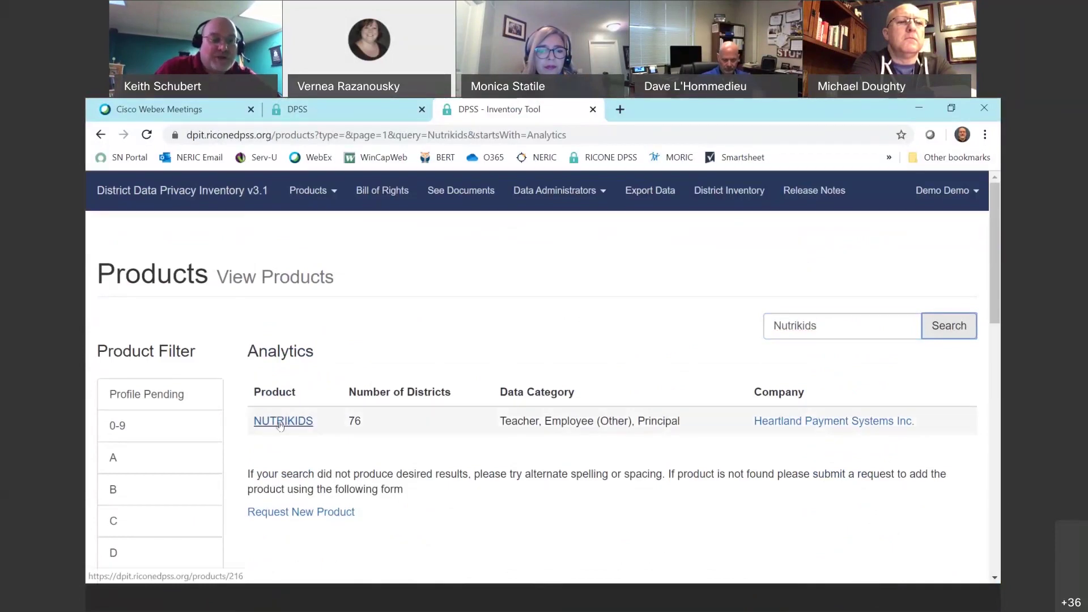
scroll(280, 426, "down", 3)
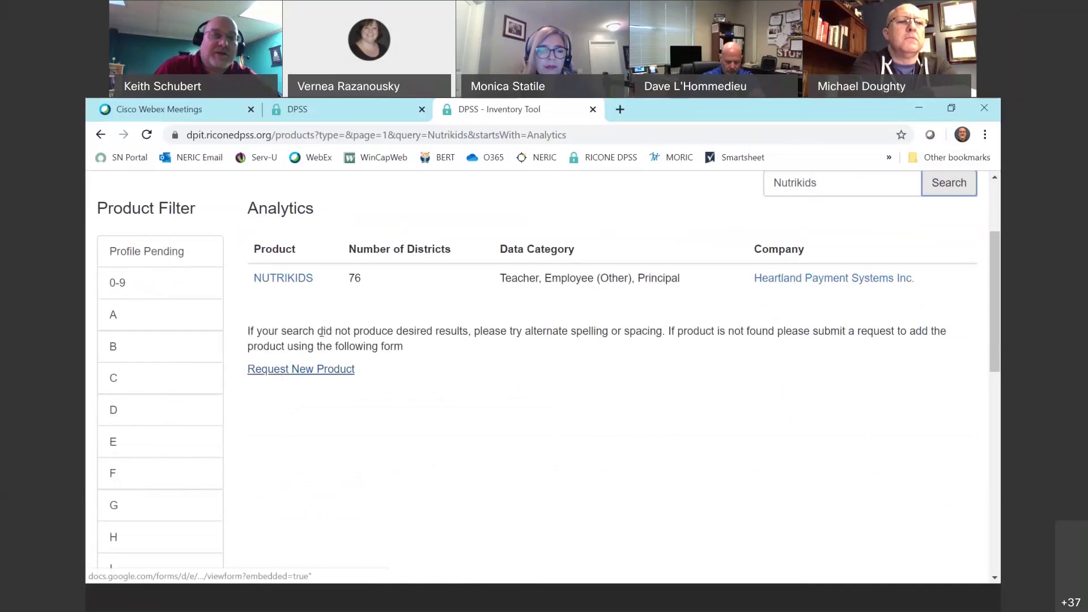
scroll(277, 306, "up", 2)
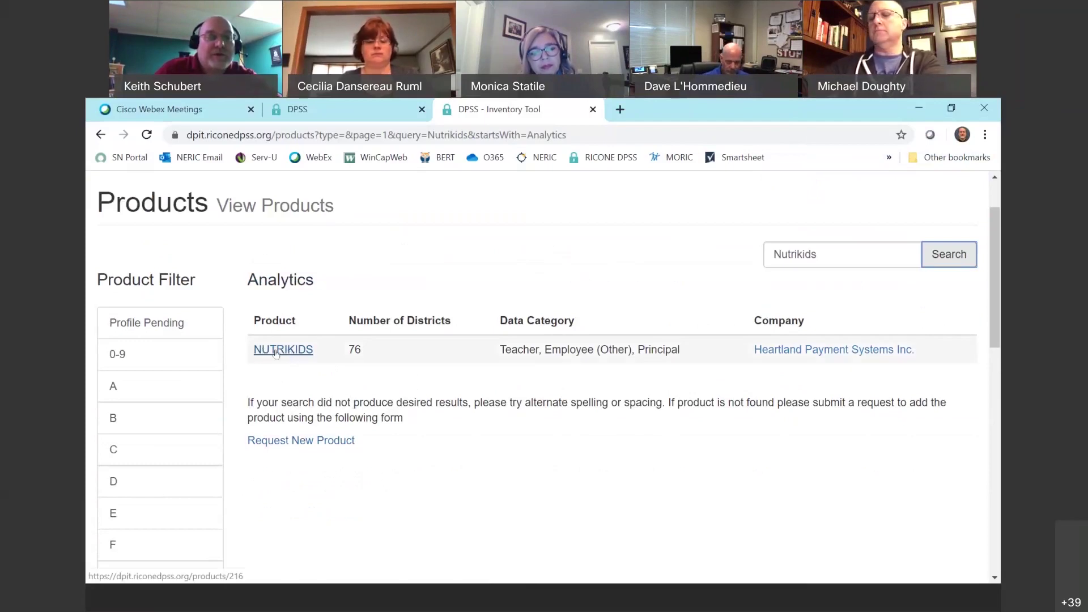
Open the NUTRIKIDS profile and review its Cafeteria type, SIIA credential and policy document.
left_click(277, 351)
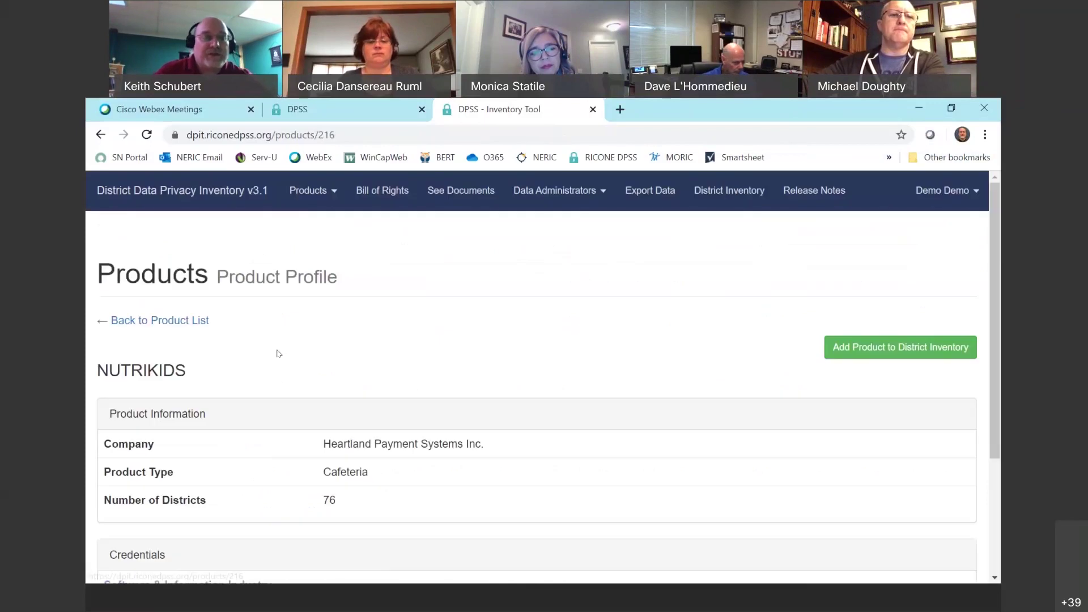
scroll(272, 349, "down", 3)
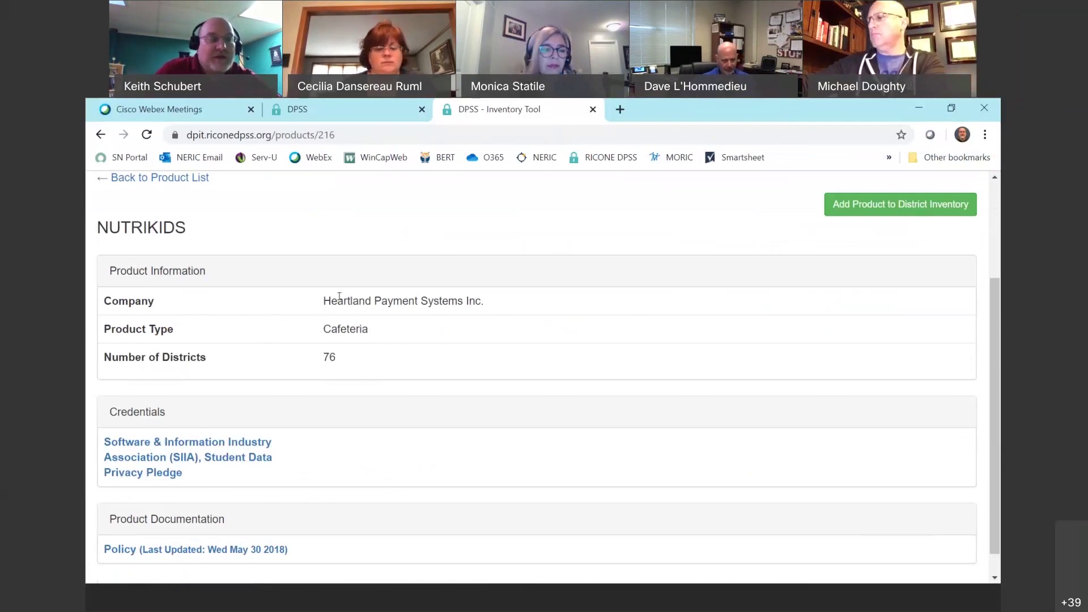
scroll(357, 358, "down", 1)
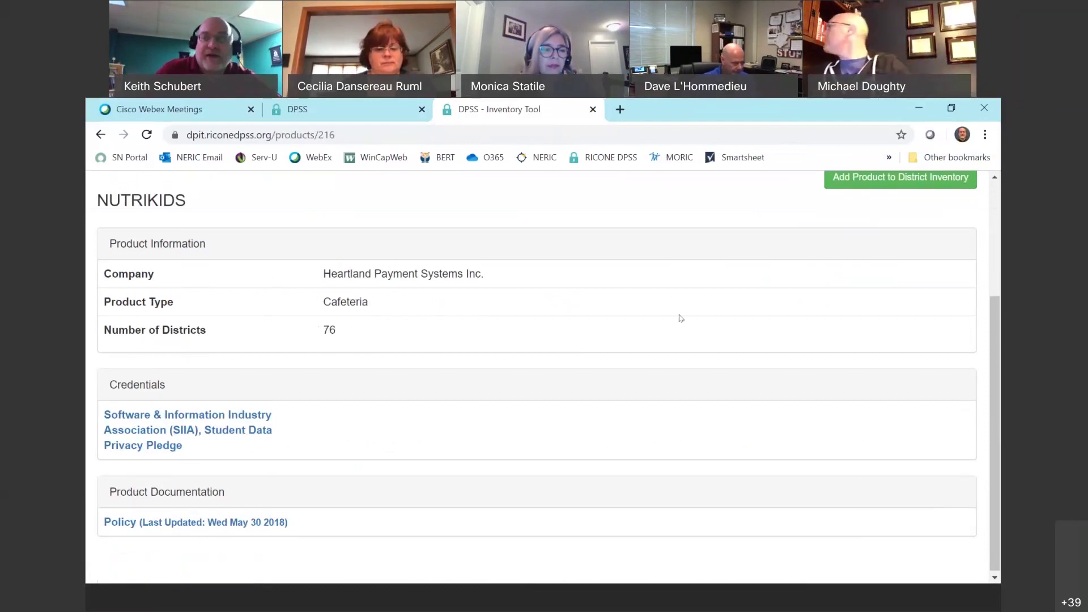
scroll(338, 286, "up", 3)
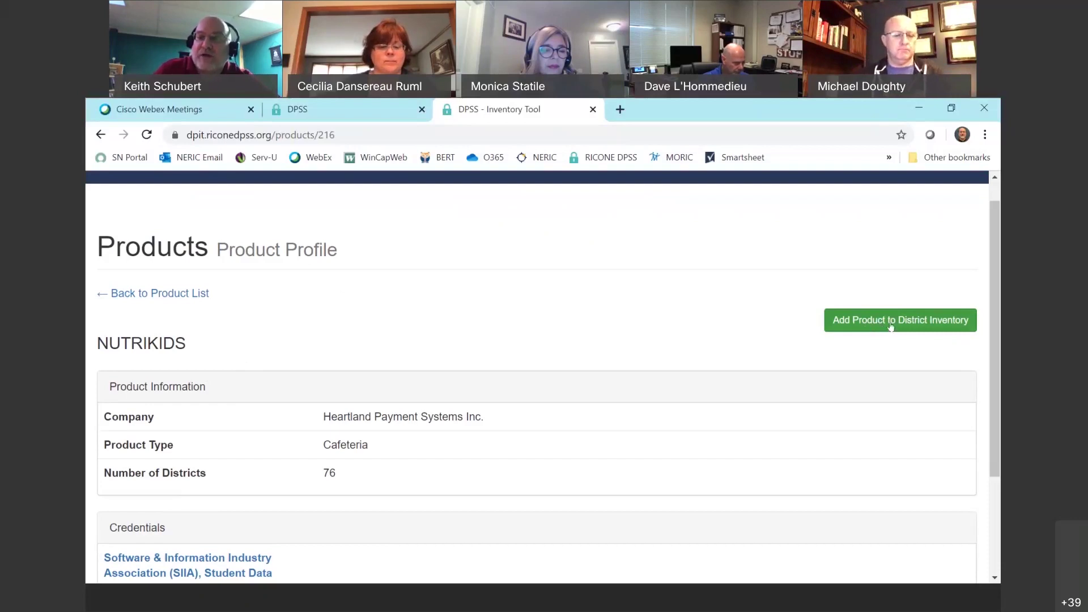
Open the Add Product to District Inventory form for NUTRIKIDS and review its blank Contract and Licensing sections.
left_click(891, 320)
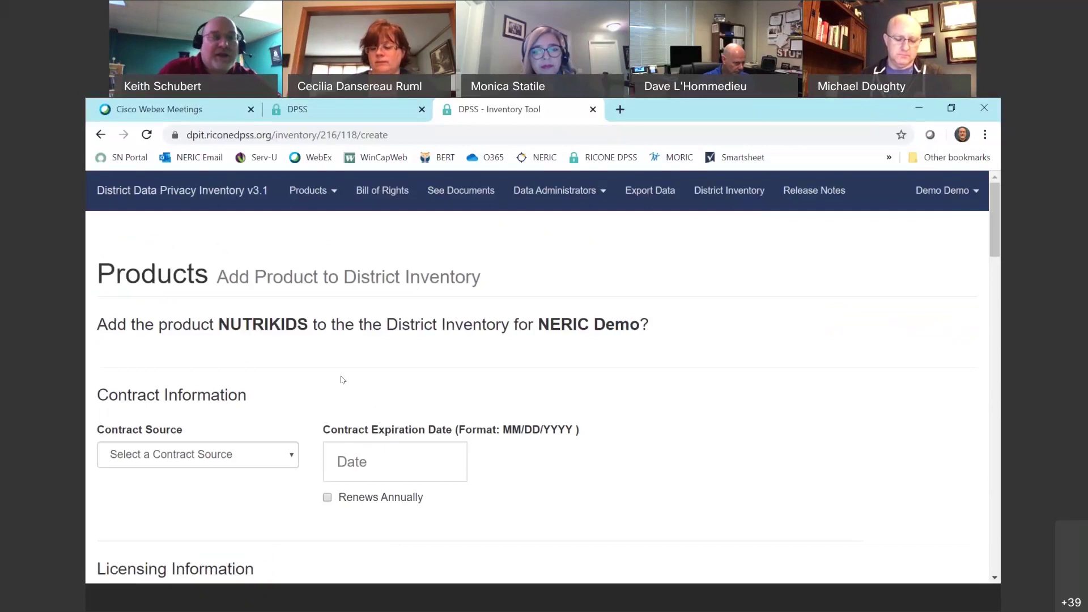
scroll(322, 357, "down", 5)
scroll(457, 391, "up", 3)
scroll(507, 406, "up", 2)
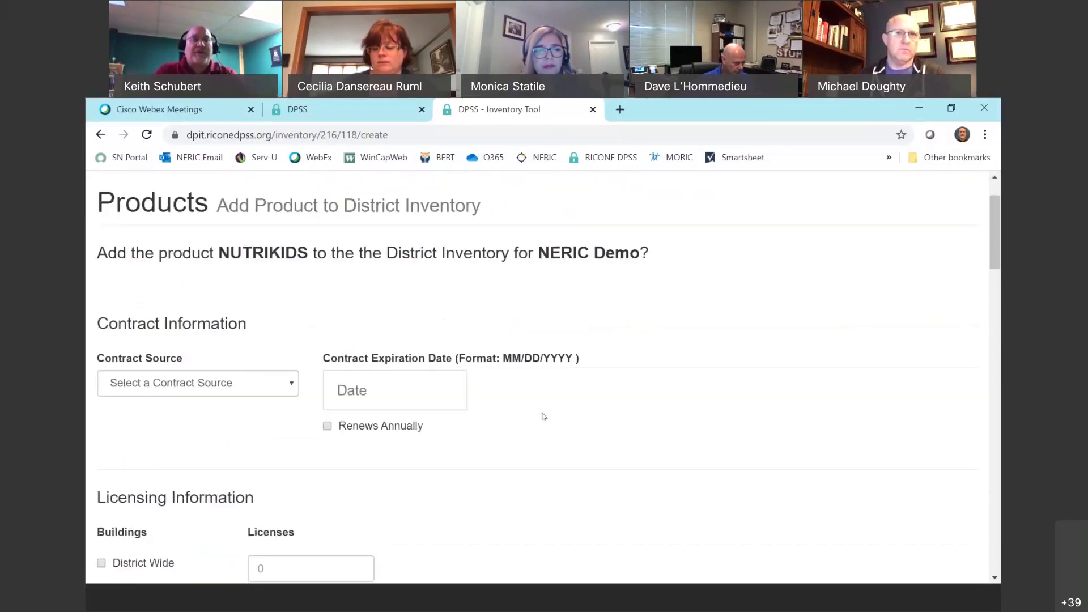
scroll(543, 416, "up", 2)
scroll(374, 391, "down", 1)
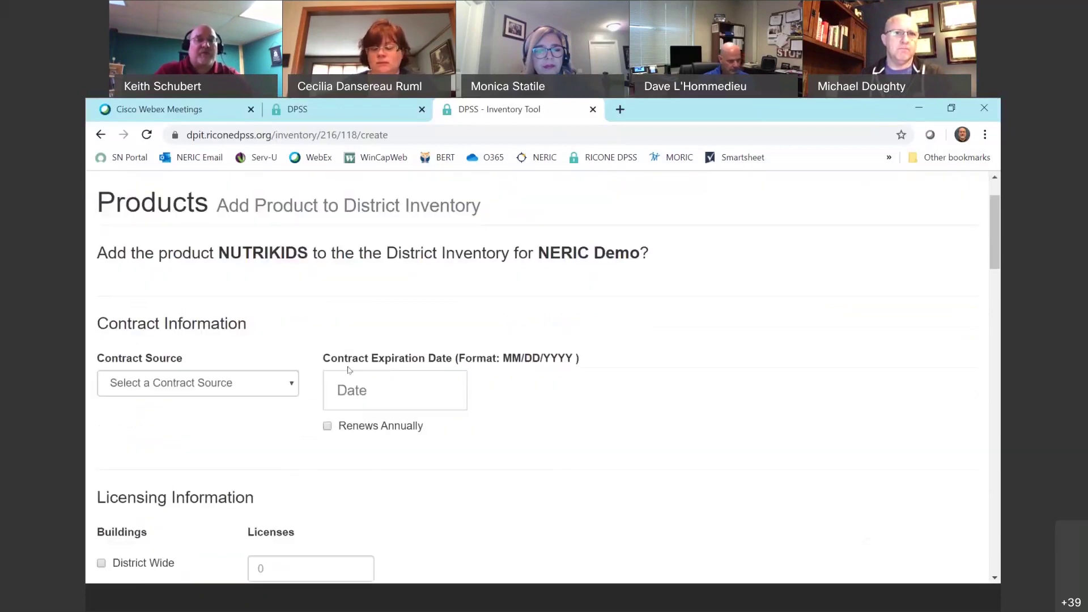
scroll(340, 425, "down", 1)
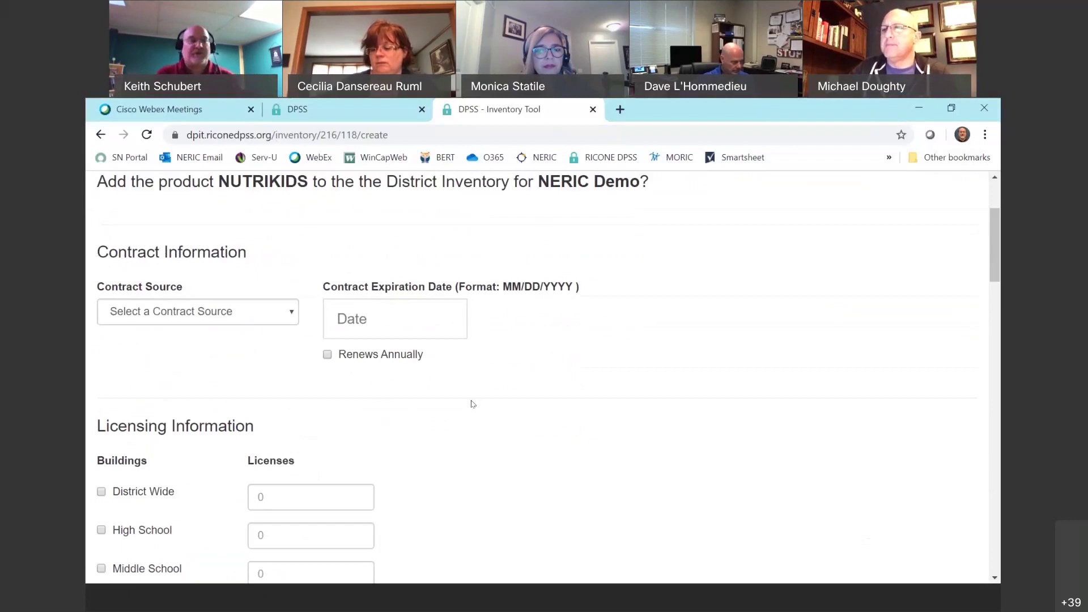
scroll(263, 326, "up", 1)
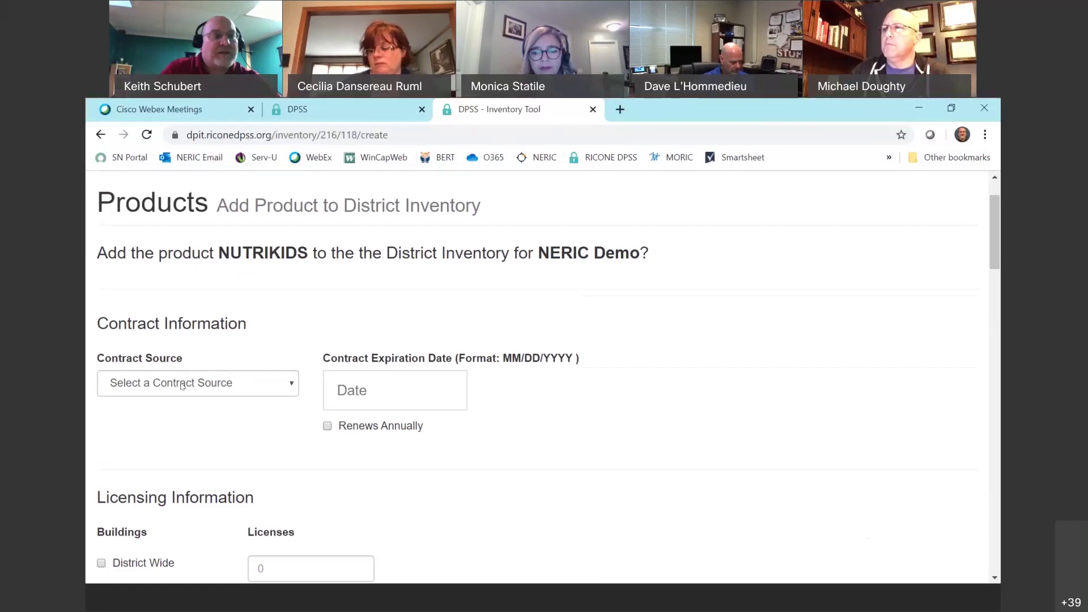
Set the contract source to BOCES and the expiration date to 07/10/2020.
left_click(189, 385)
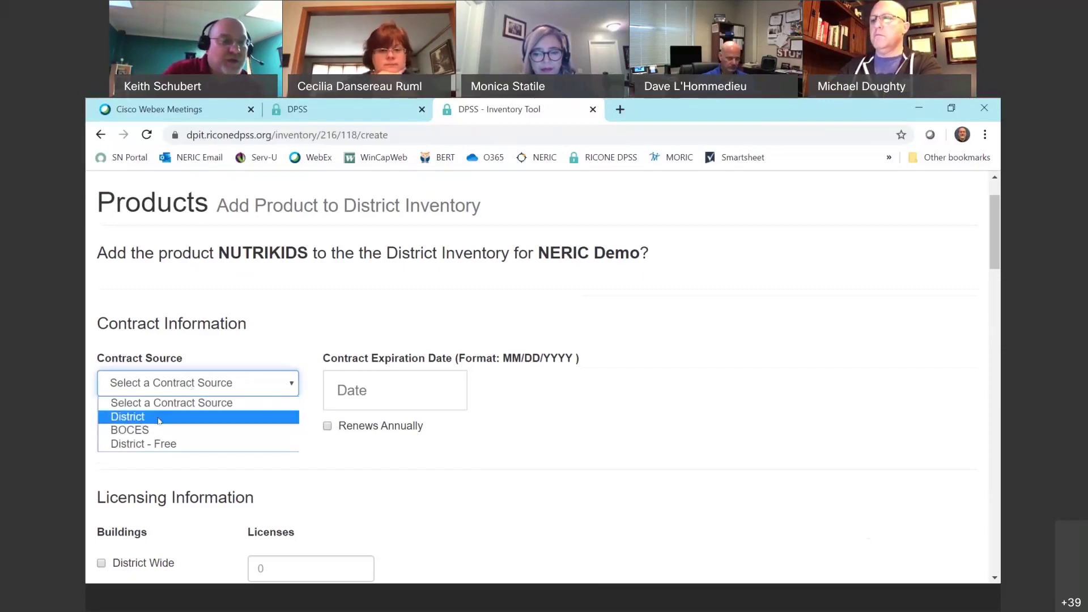
left_click(145, 432)
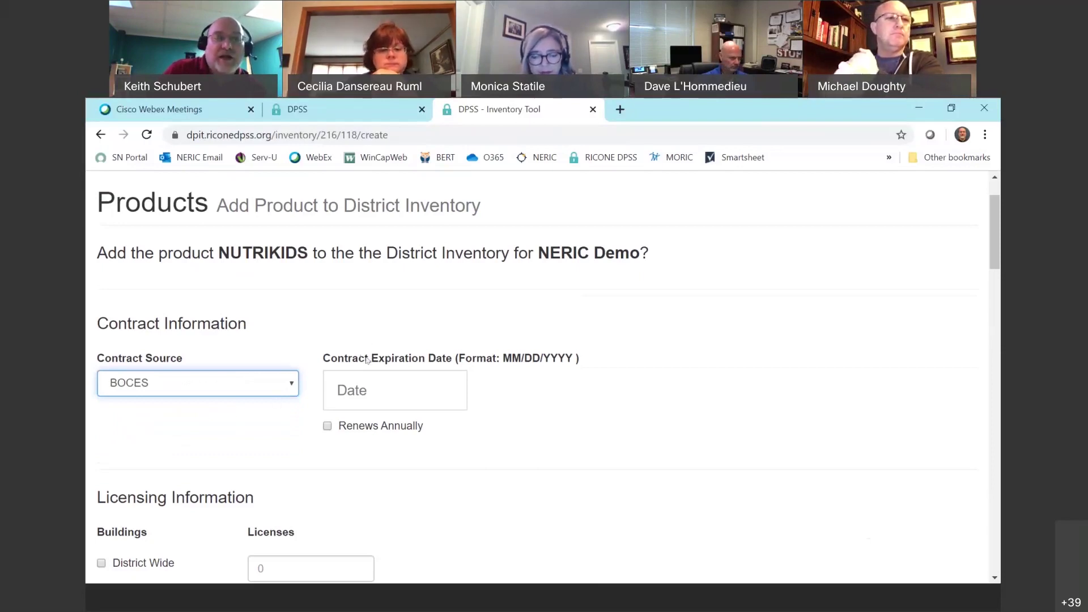
left_click(363, 390)
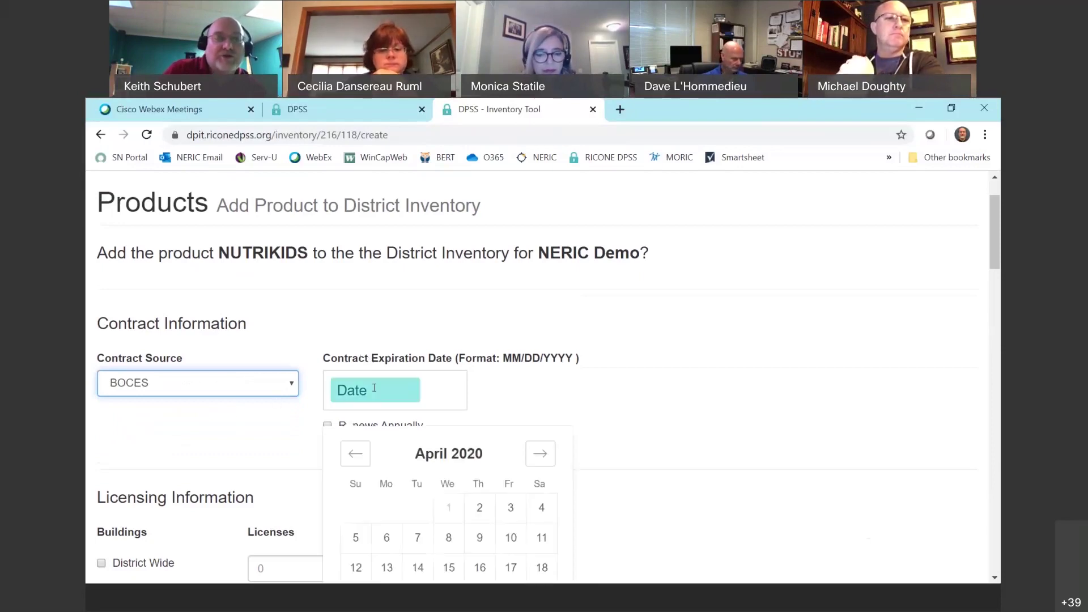
double_click(539, 454)
left_click(539, 454)
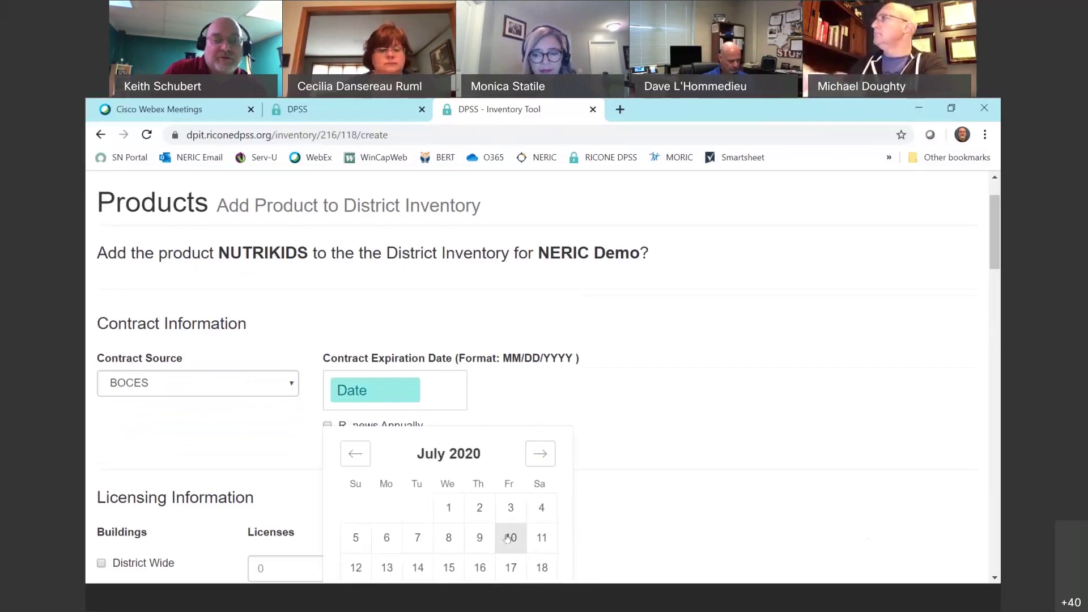
left_click(504, 538)
Mark the NUTRIKIDS contract as renewing annually.
scroll(525, 435, "down", 1)
scroll(525, 435, "down", 1)
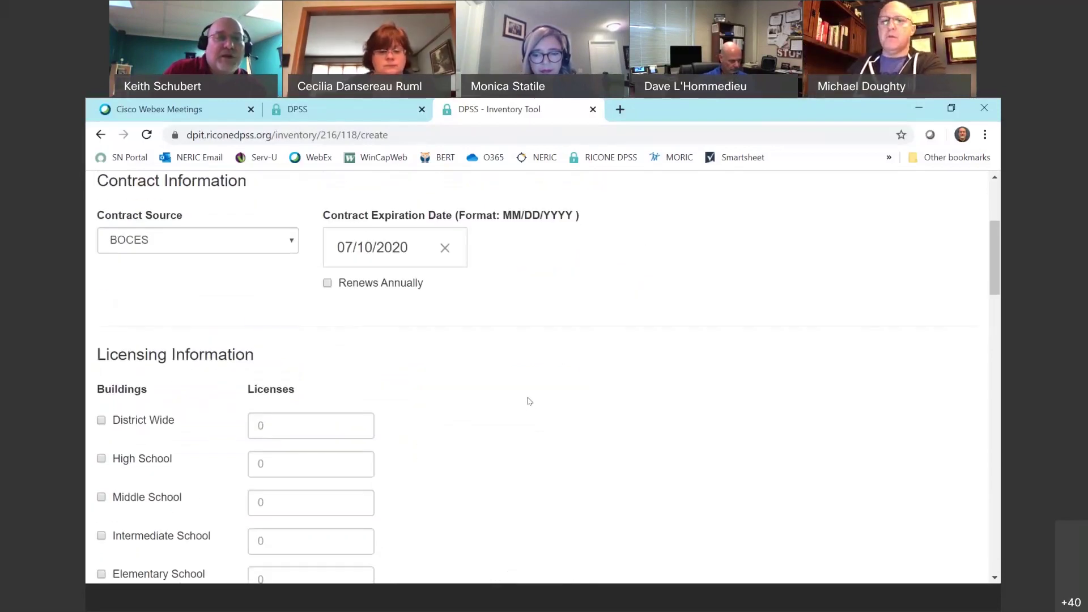
scroll(529, 402, "down", 1)
scroll(326, 225, "up", 1)
left_click(329, 284)
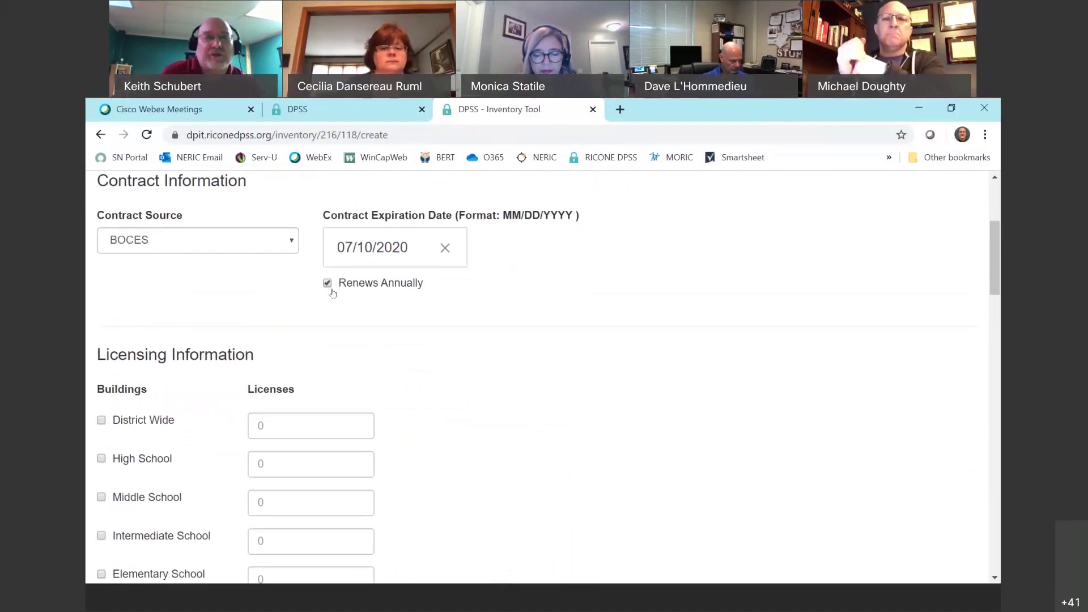
scroll(158, 397, "down", 1)
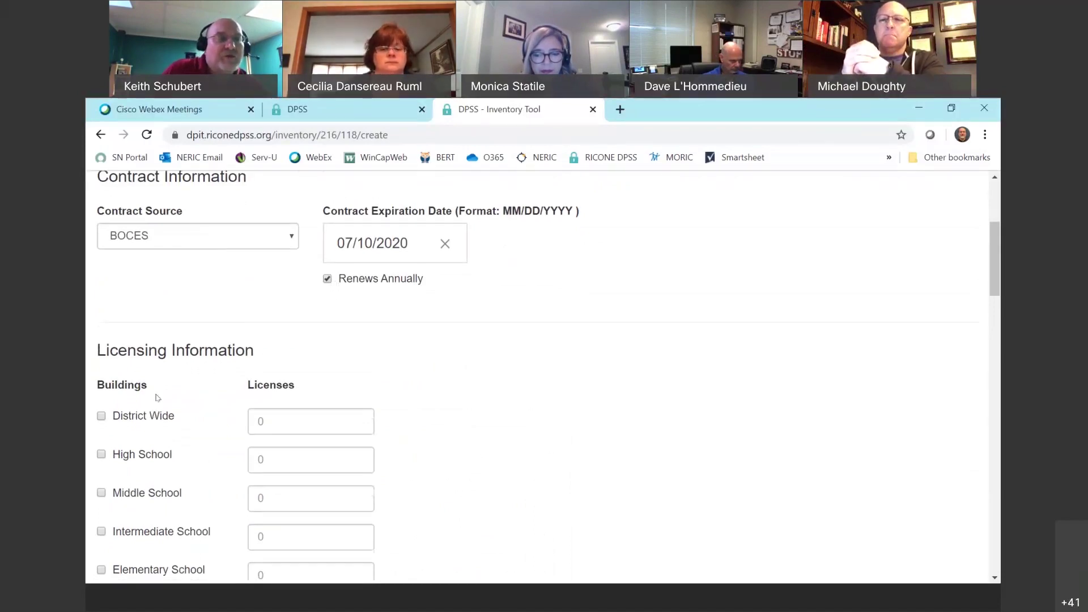
scroll(157, 397, "down", 1)
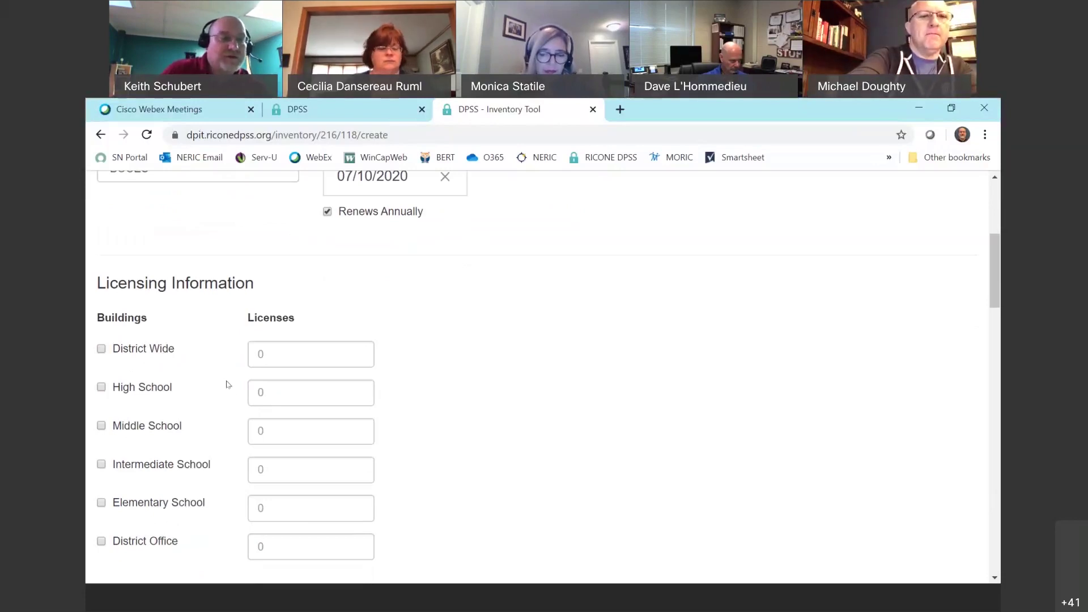
Set NUTRIKIDS licensing to District Wide with 100 licenses.
left_click(125, 357)
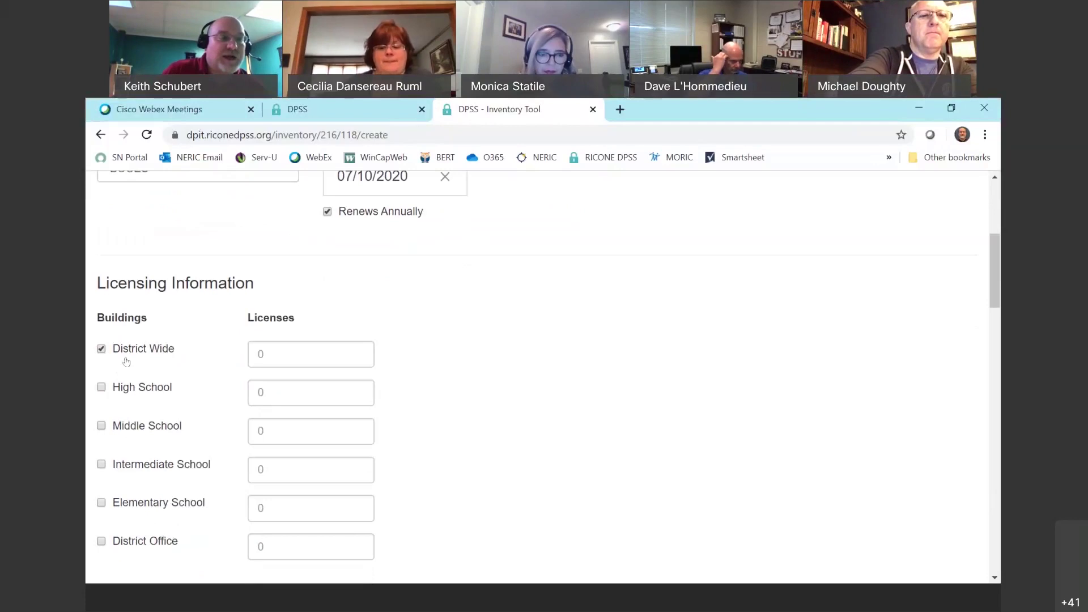
left_click(260, 355)
type("100")
left_click(279, 391)
scroll(425, 459, "down", 4)
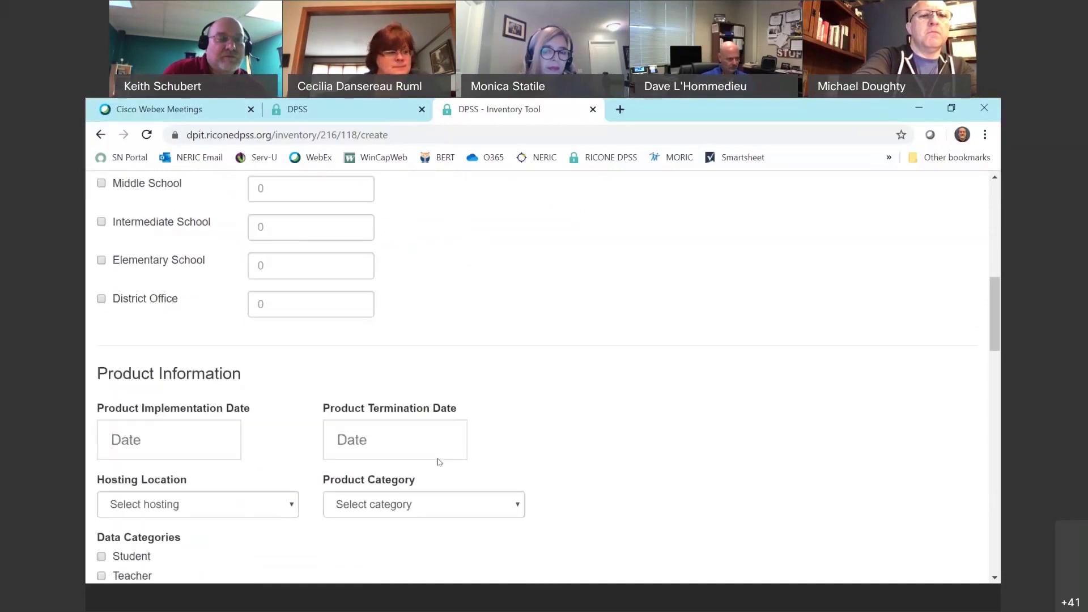
scroll(440, 460, "down", 2)
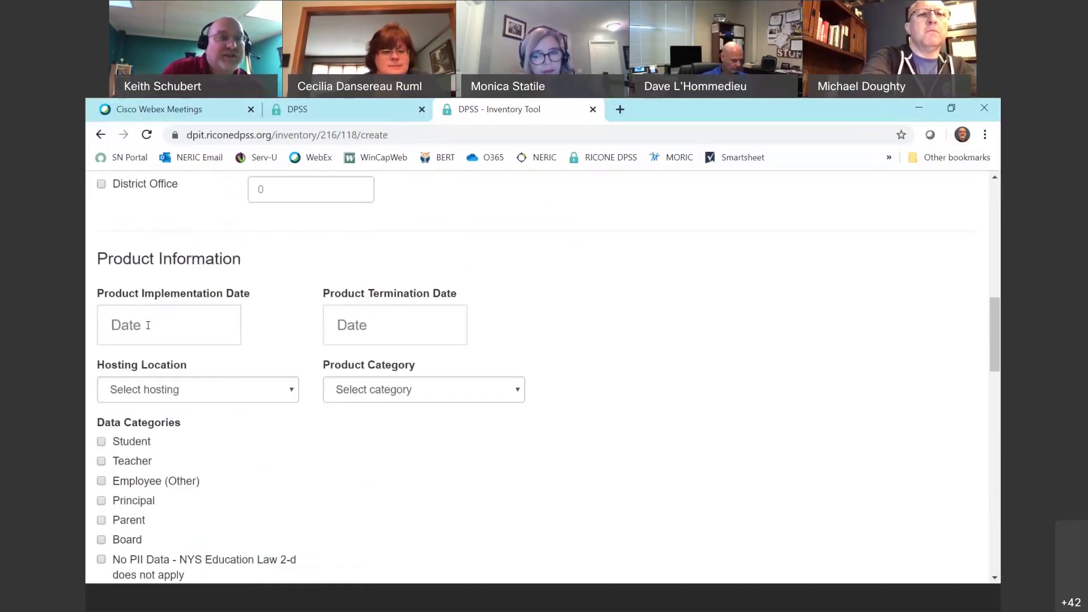
Set the product implementation date to April 1, 2020, leaving the termination date blank.
left_click(148, 325)
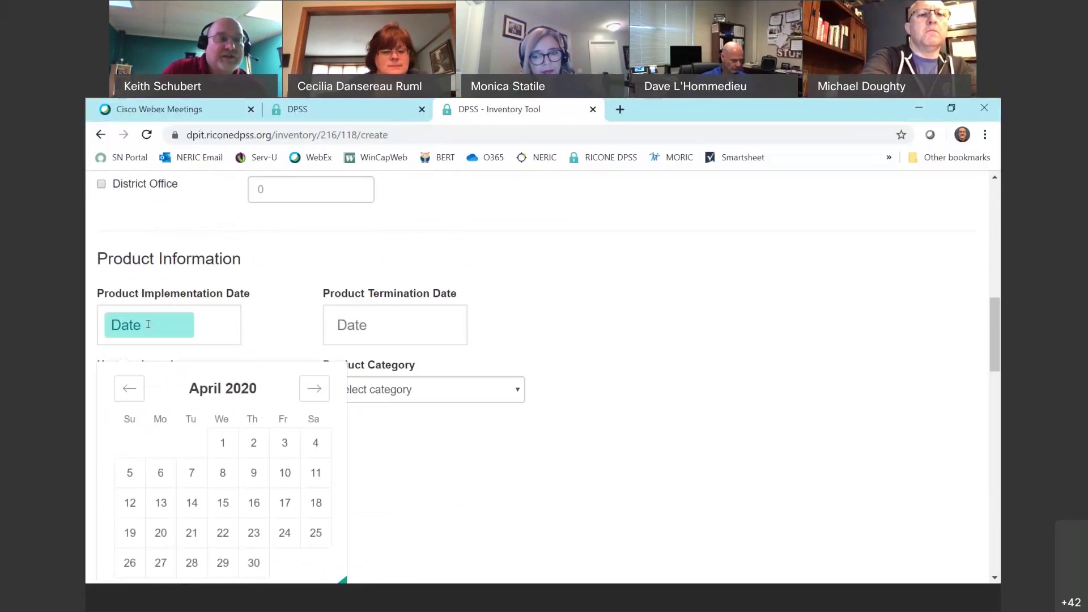
left_click(223, 444)
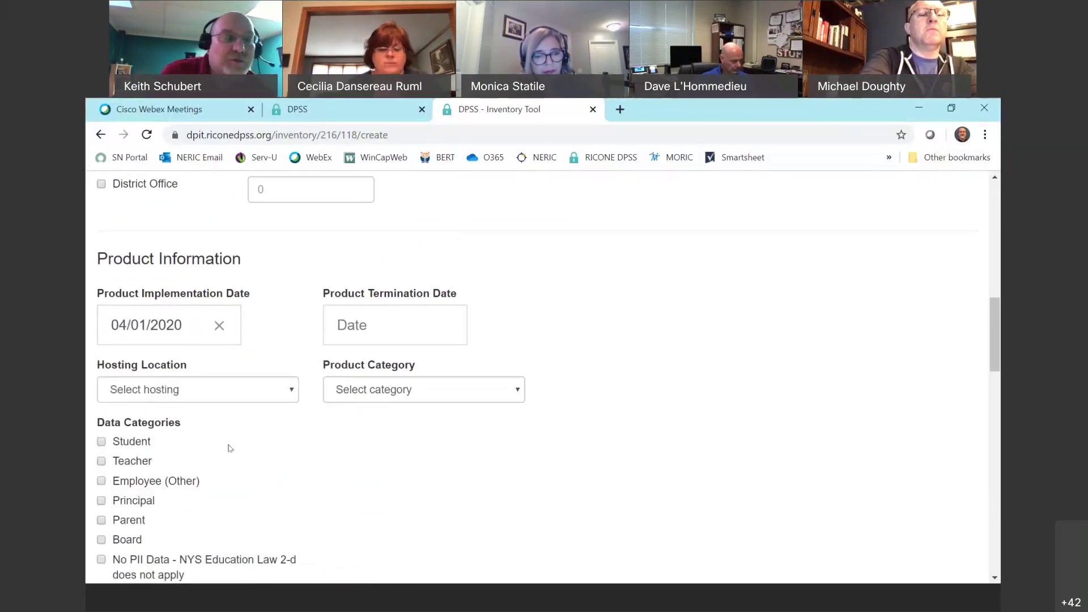
left_click(389, 324)
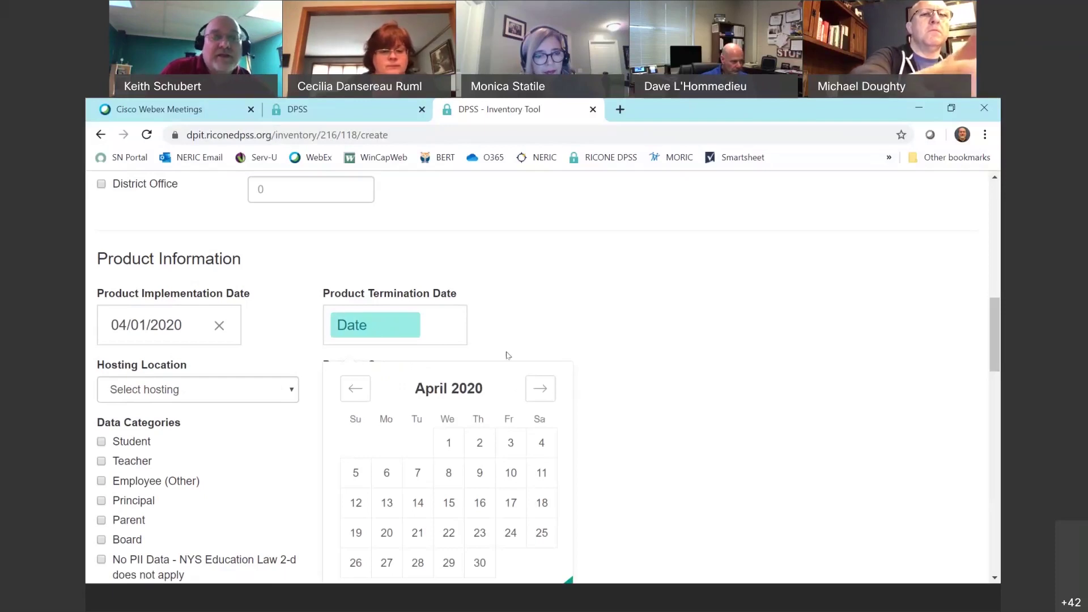
left_click(541, 393)
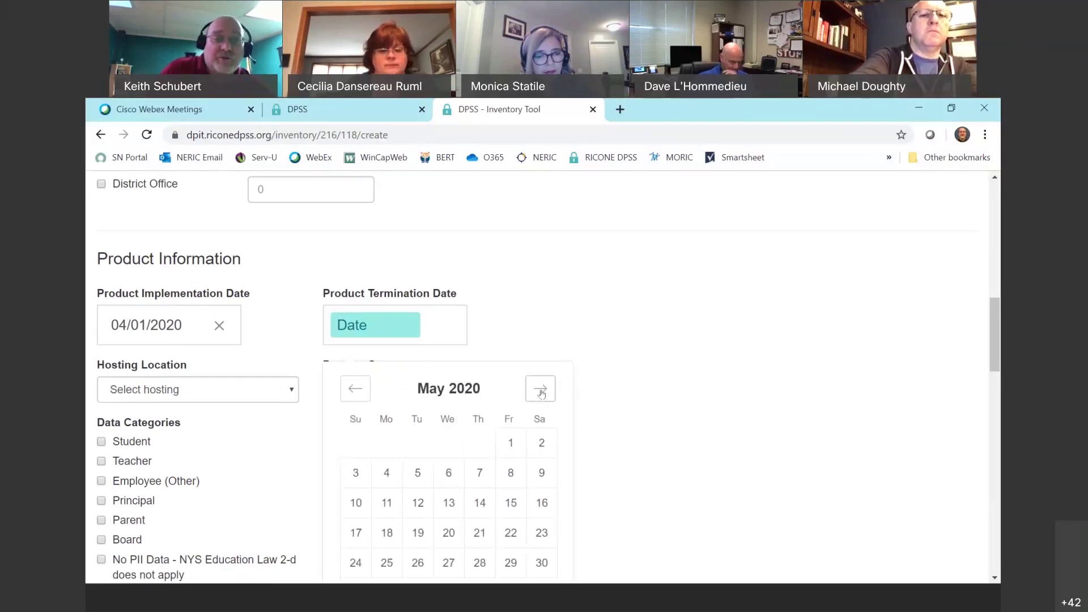
left_click(670, 319)
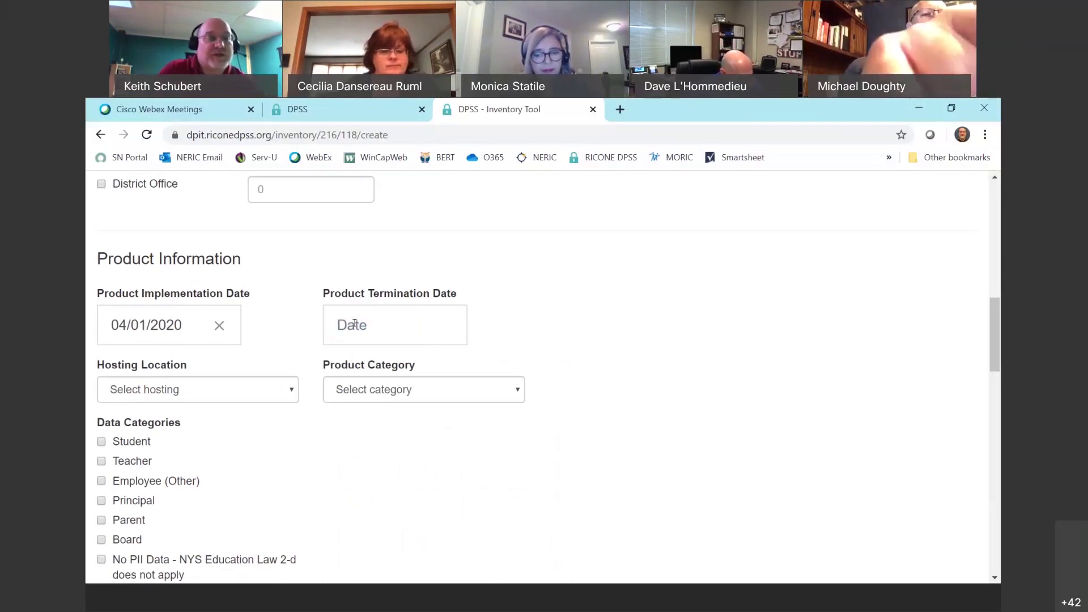
left_click(253, 393)
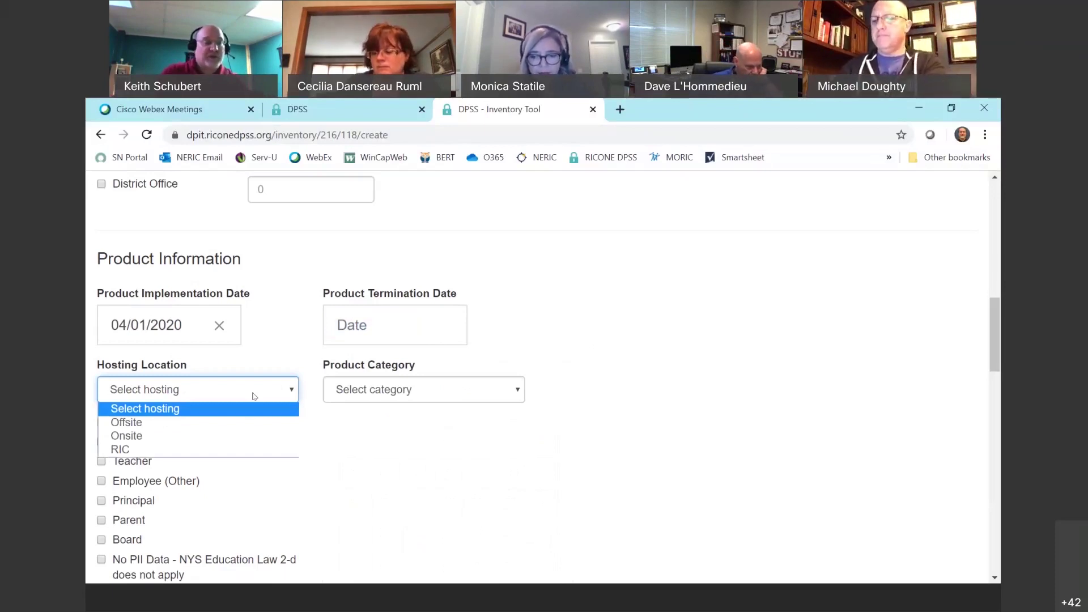
Set hosting location to Onsite, product category to Operations, and tick the Student data category.
left_click(135, 435)
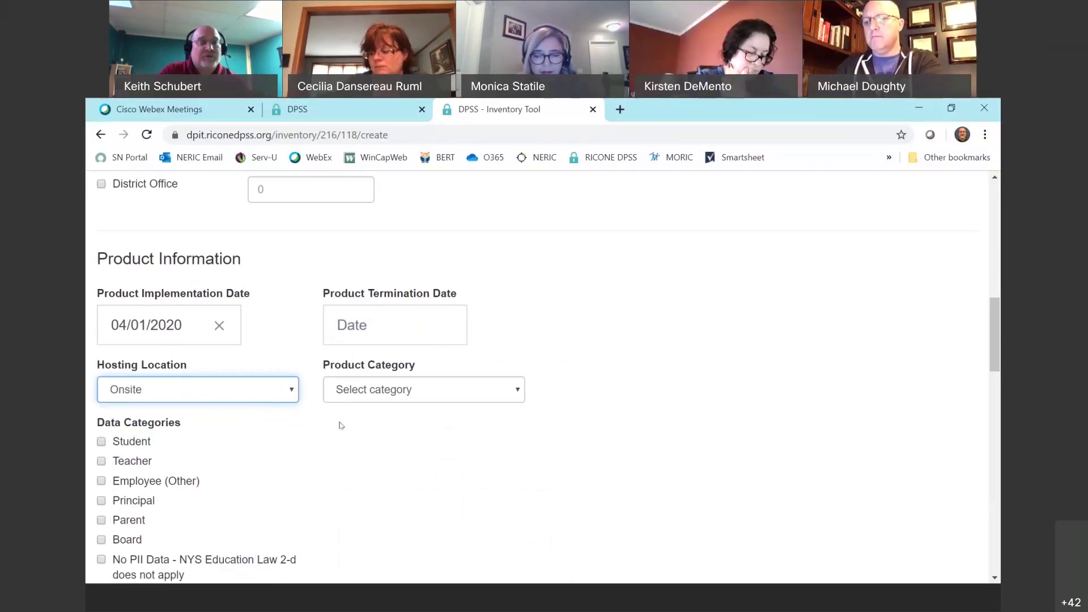
left_click(382, 389)
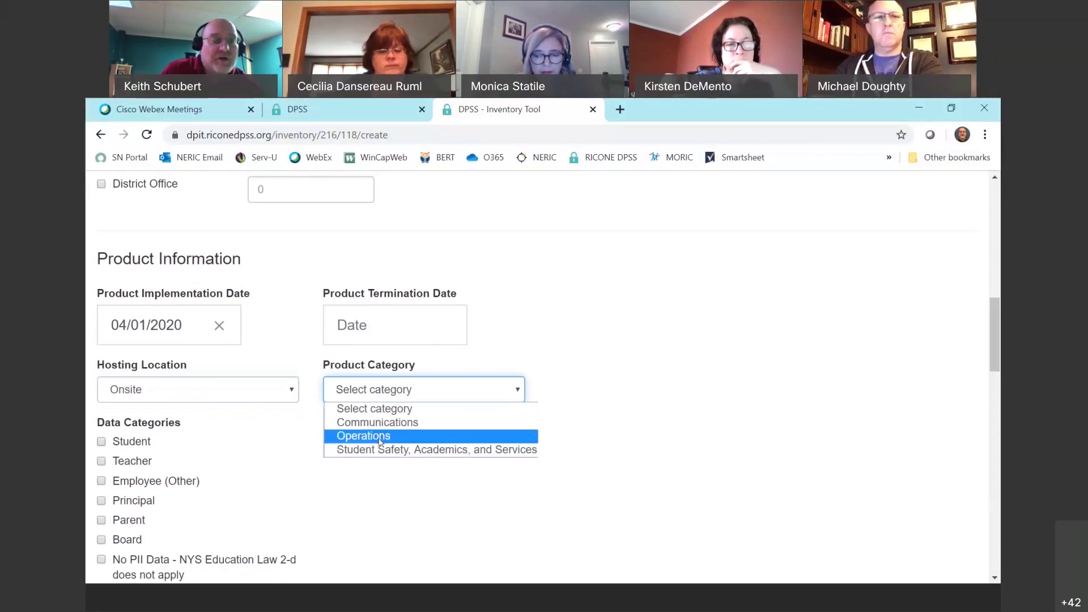
left_click(381, 439)
scroll(318, 422, "down", 2)
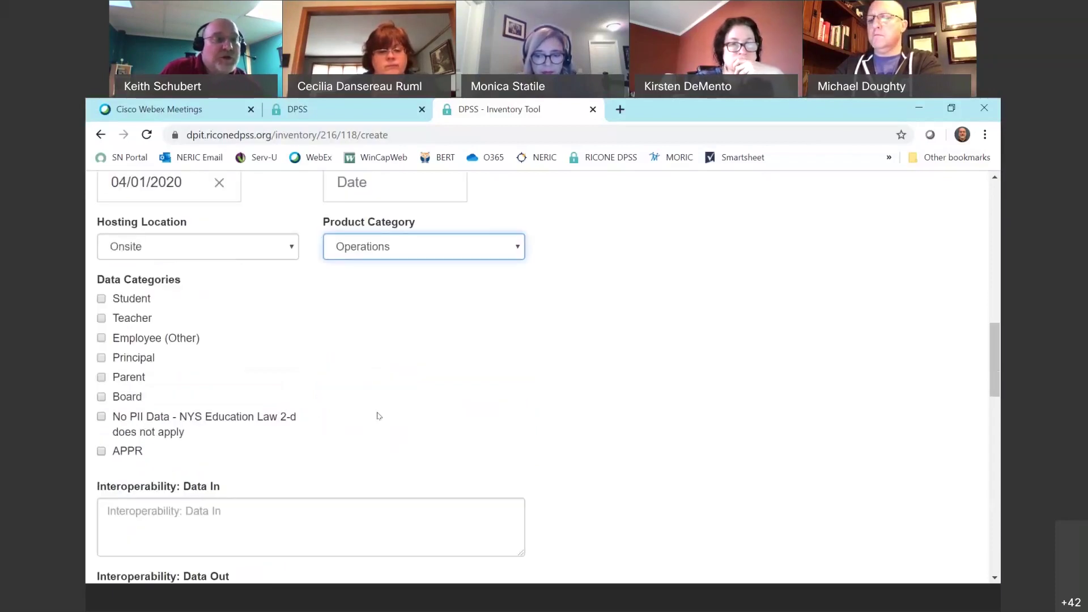
left_click_drag(98, 280, 183, 282)
left_click(225, 301)
left_click(102, 299)
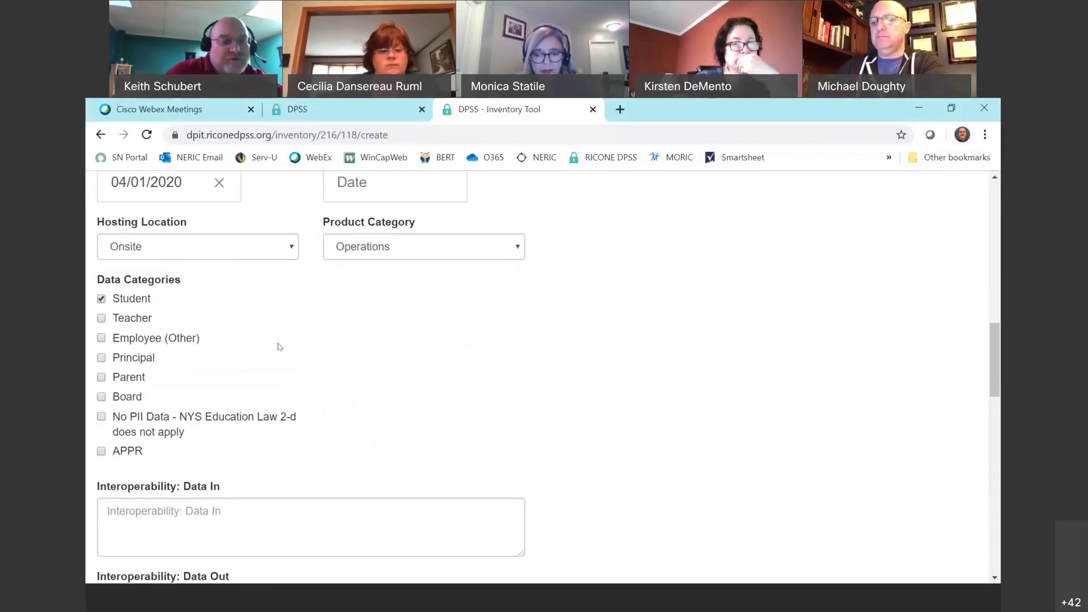
scroll(308, 369, "down", 3)
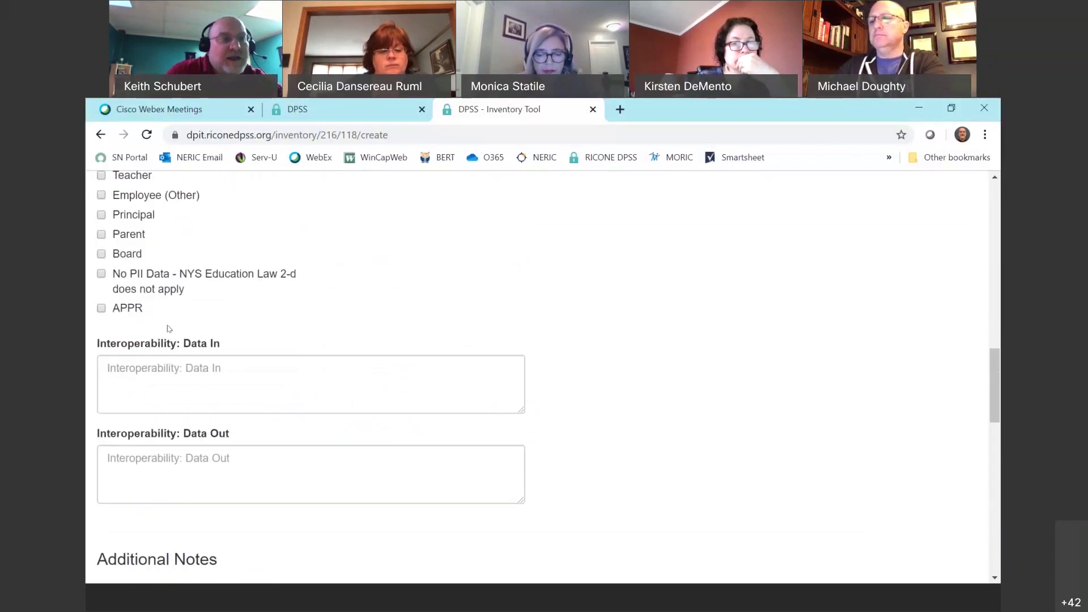
Enter 'Schooltool student demographic data' as Data In and 'Data Warehouse Level 0 FRPL' as Data Out.
left_click(125, 365)
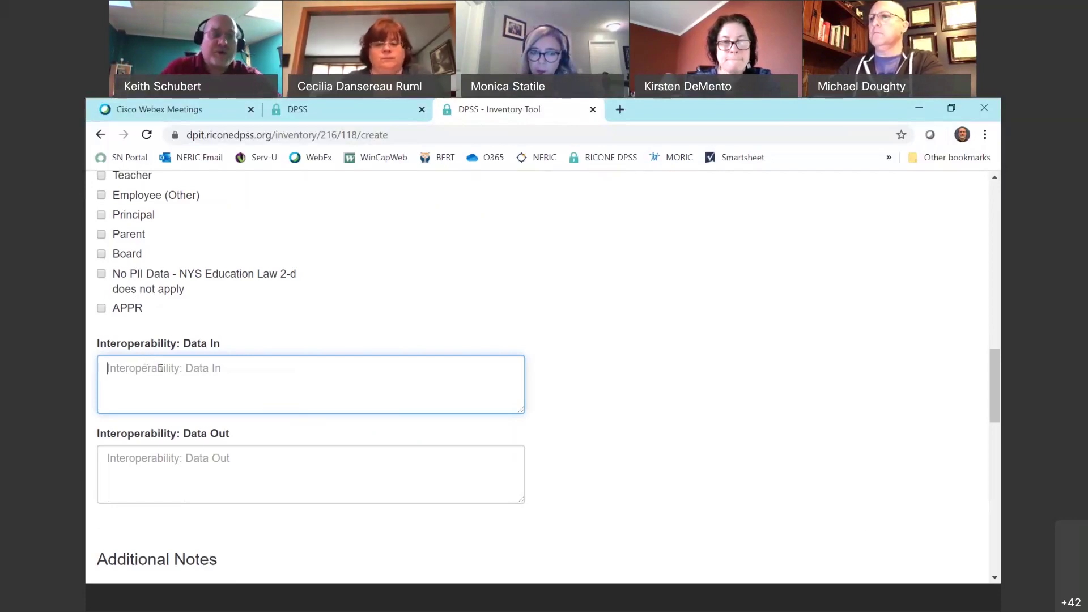
type("Schooltool student demographic data")
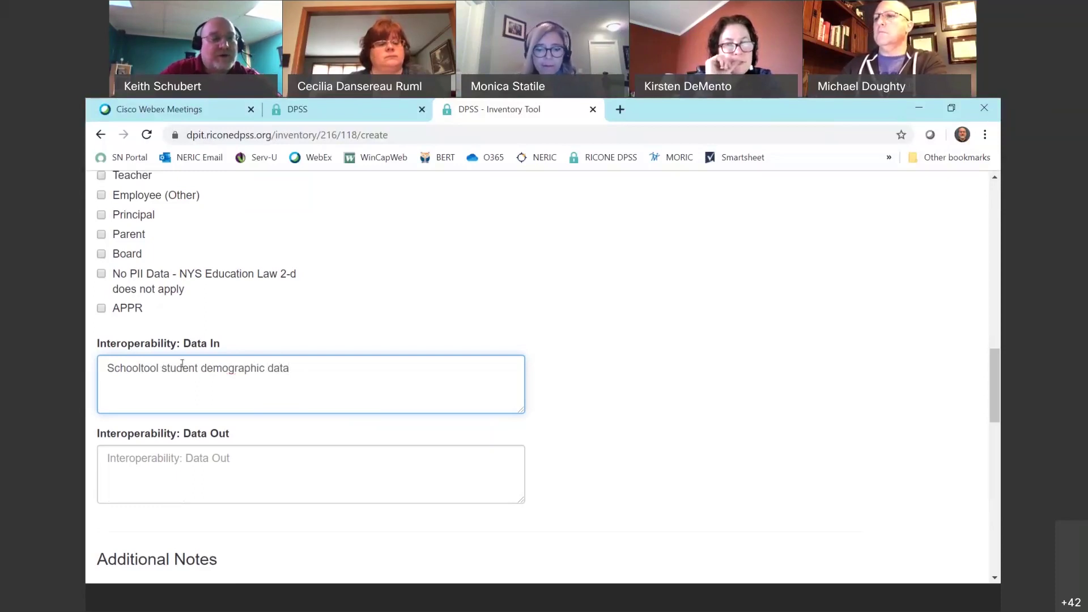
left_click(227, 458)
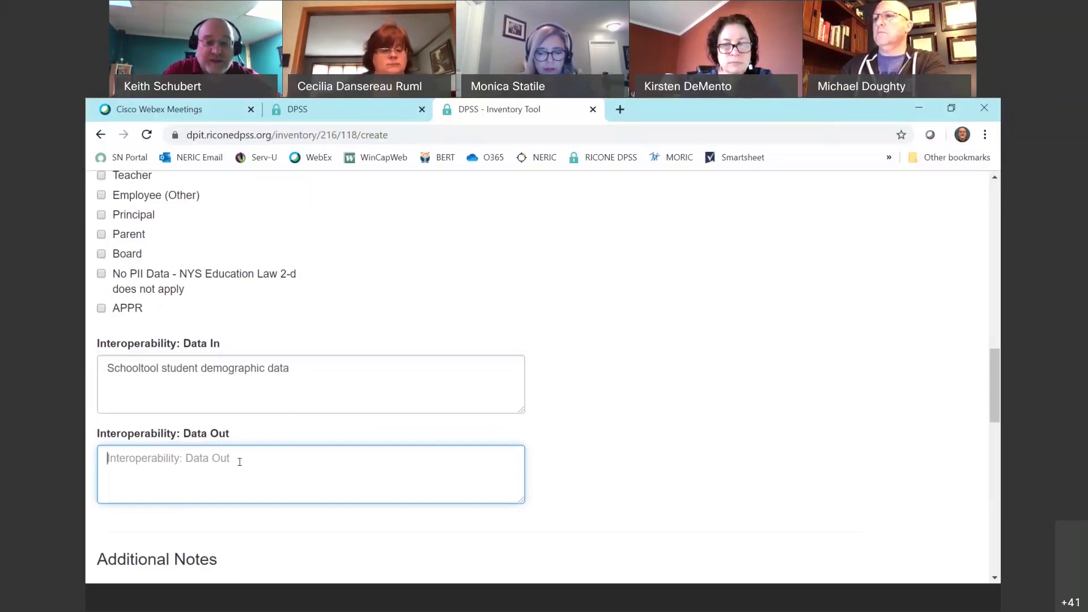
type("Data Warehouse ")
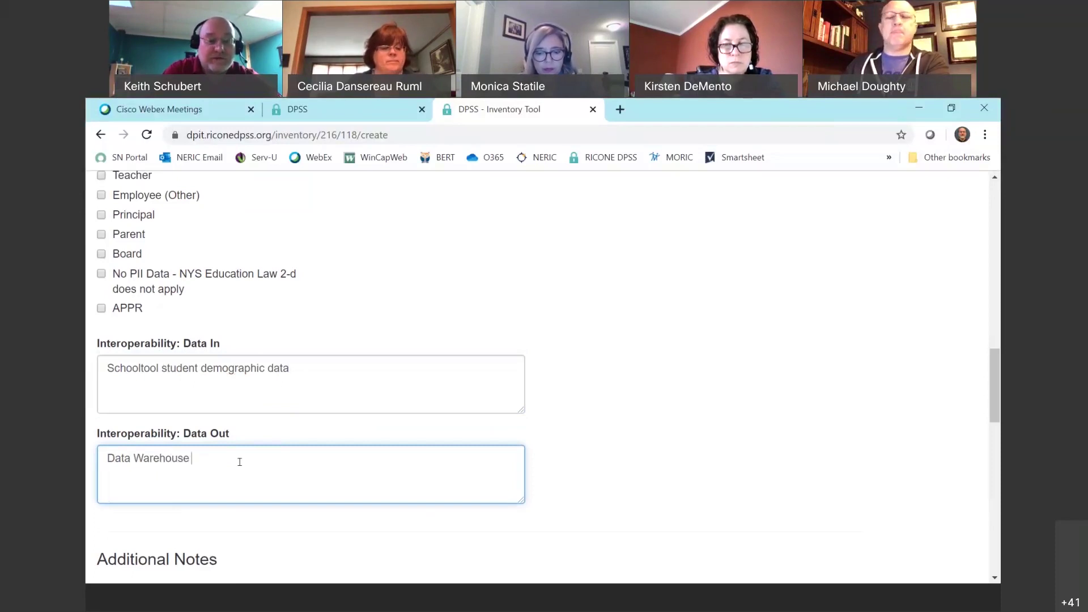
type("Level 0 FRPL")
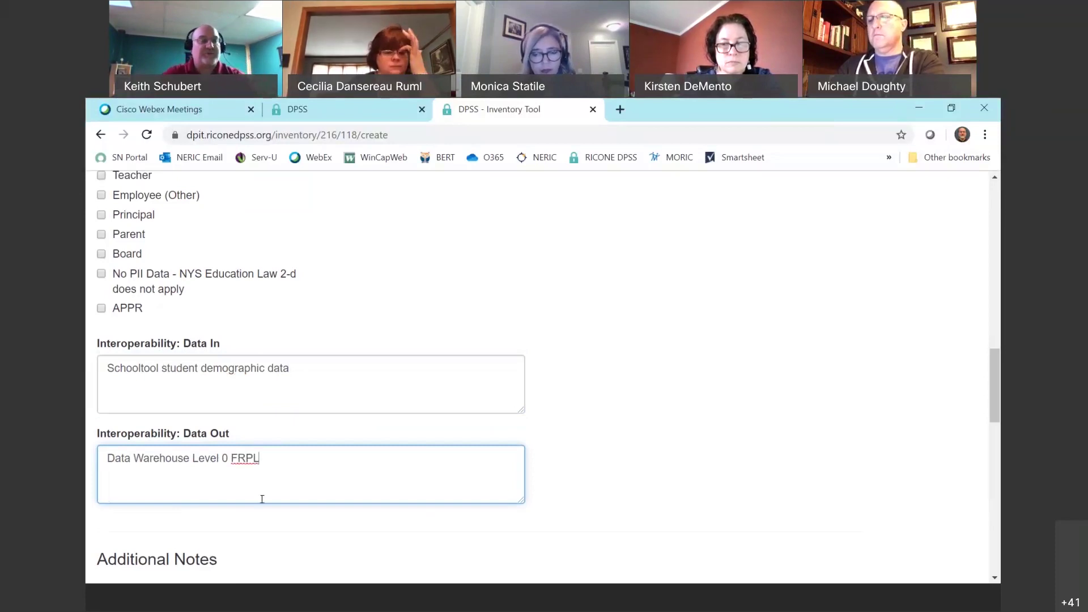
scroll(399, 474, "down", 1)
scroll(395, 463, "down", 1)
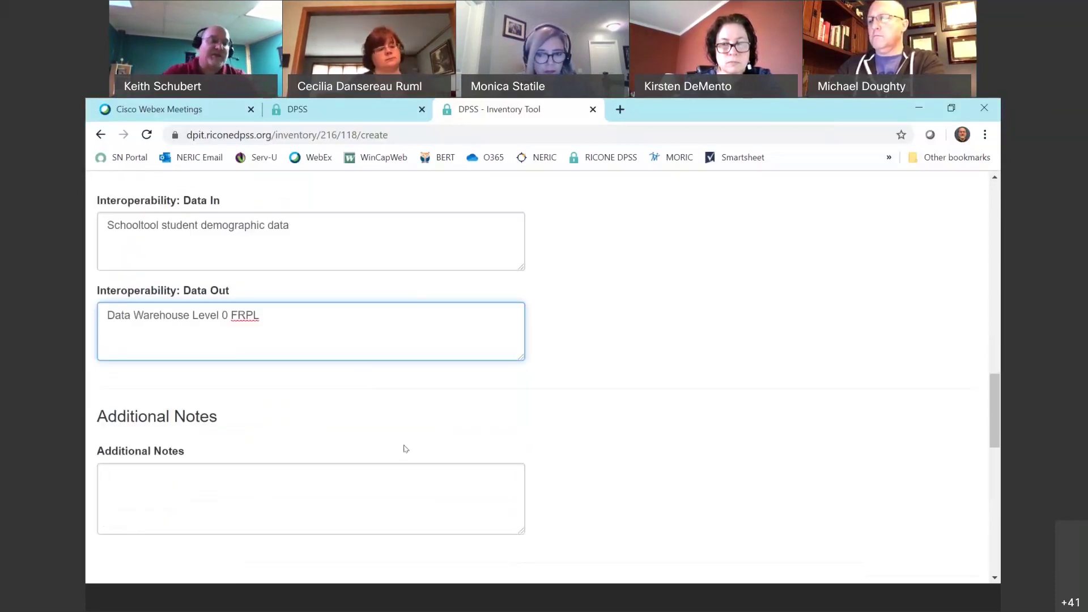
scroll(275, 325, "down", 2)
Assign NUTRIKIDS the data administrator titled Technology Teacher from the Data Administrator dropdown.
left_click(262, 320)
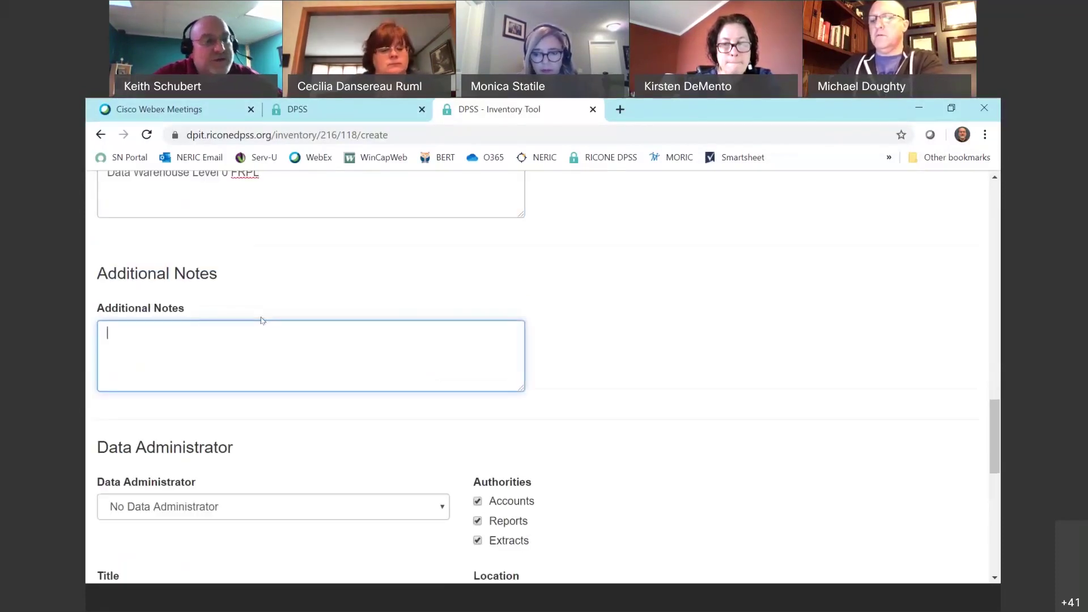
scroll(274, 324, "down", 2)
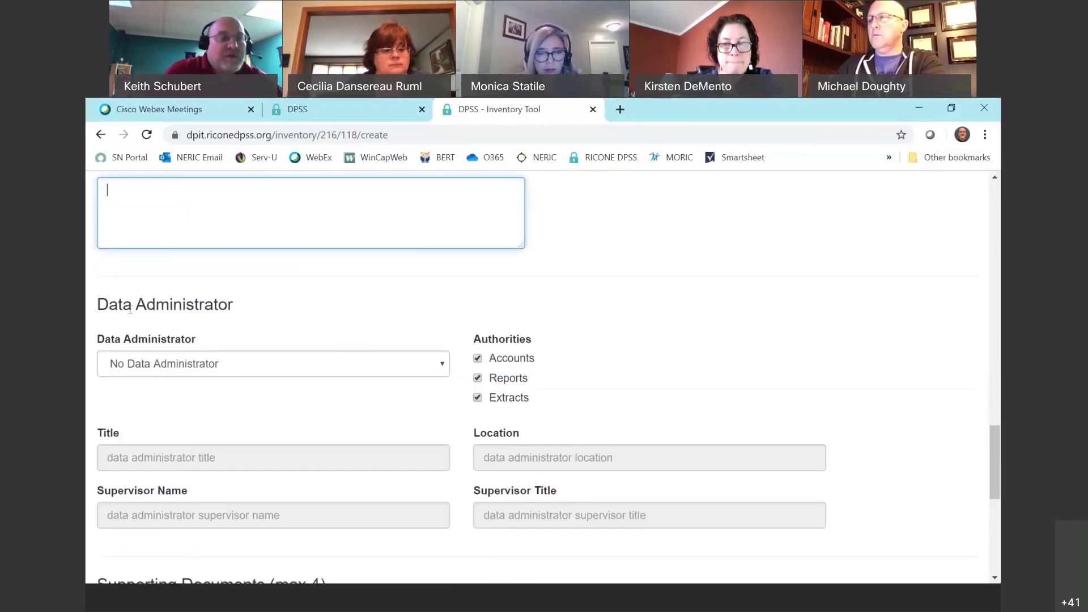
left_click(248, 369)
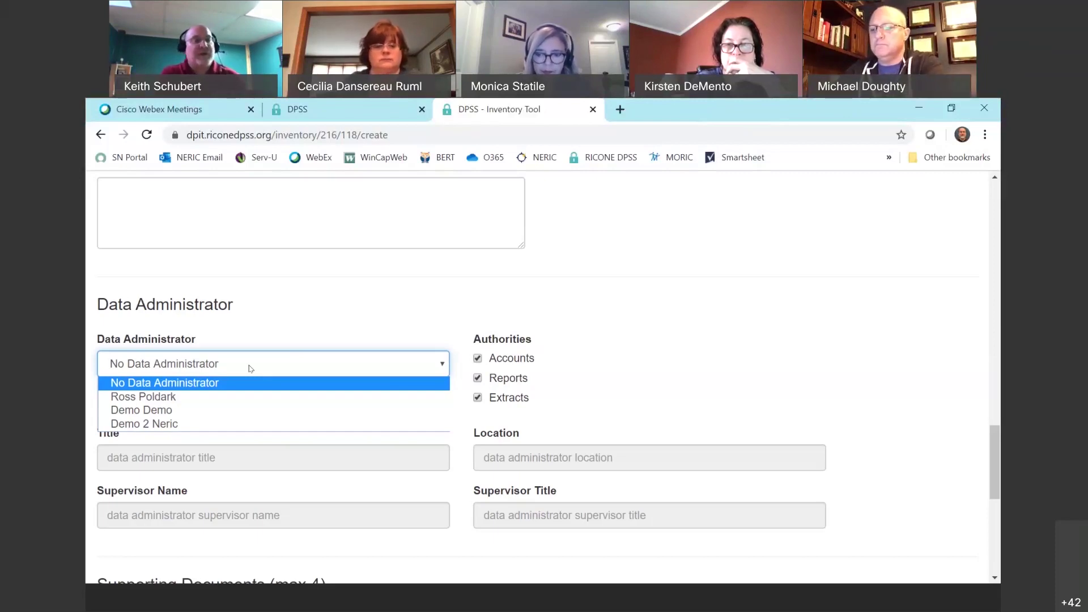
left_click(173, 397)
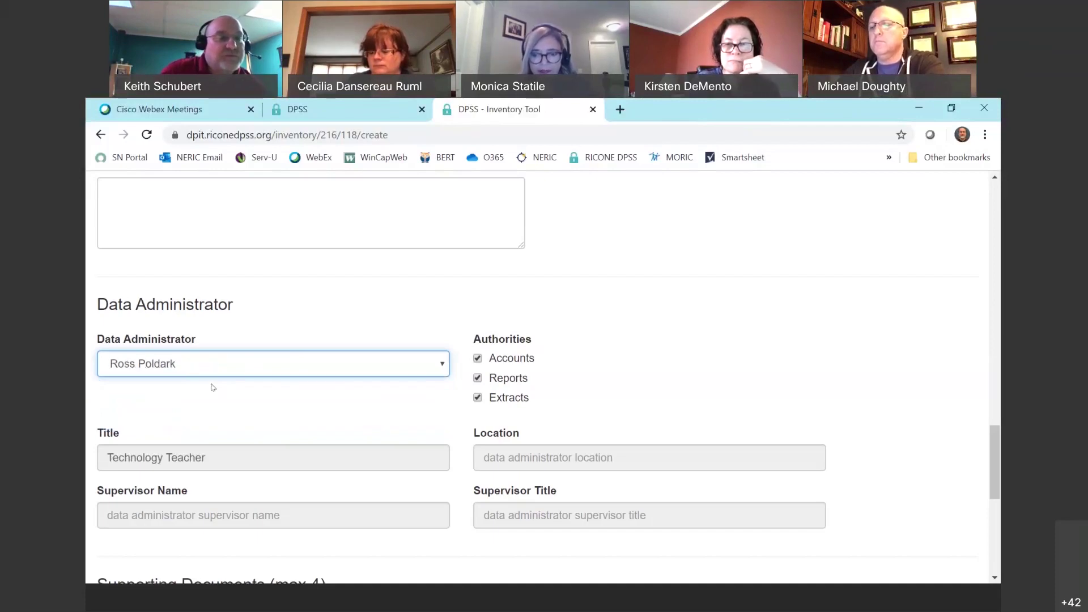
scroll(326, 401, "down", 3)
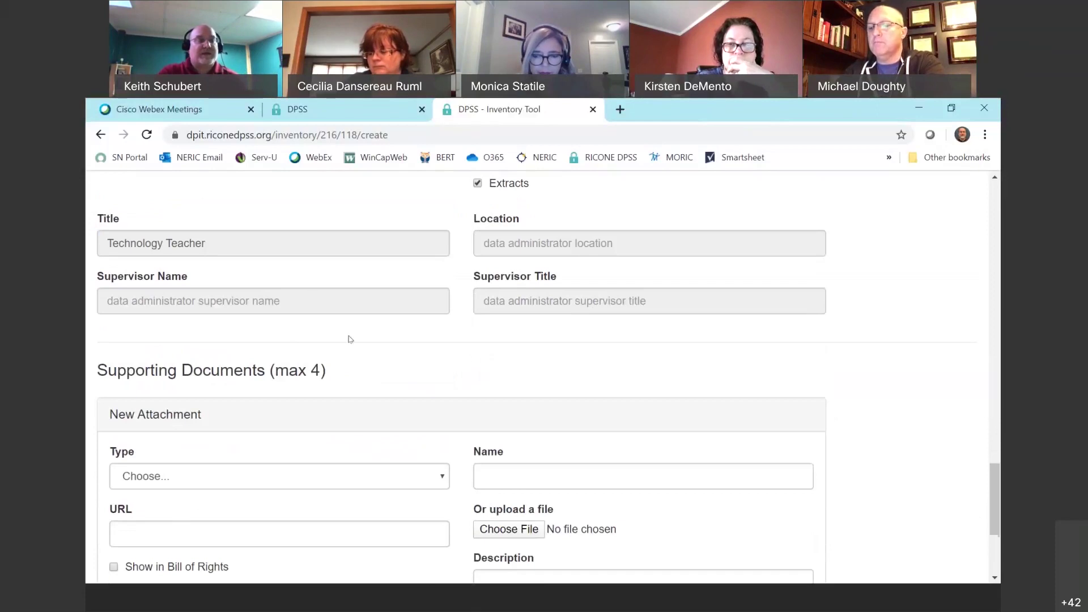
Start a BOCES_CONTRACT attachment and pick 123SampleUpload.pdf as its file.
scroll(286, 351, "down", 2)
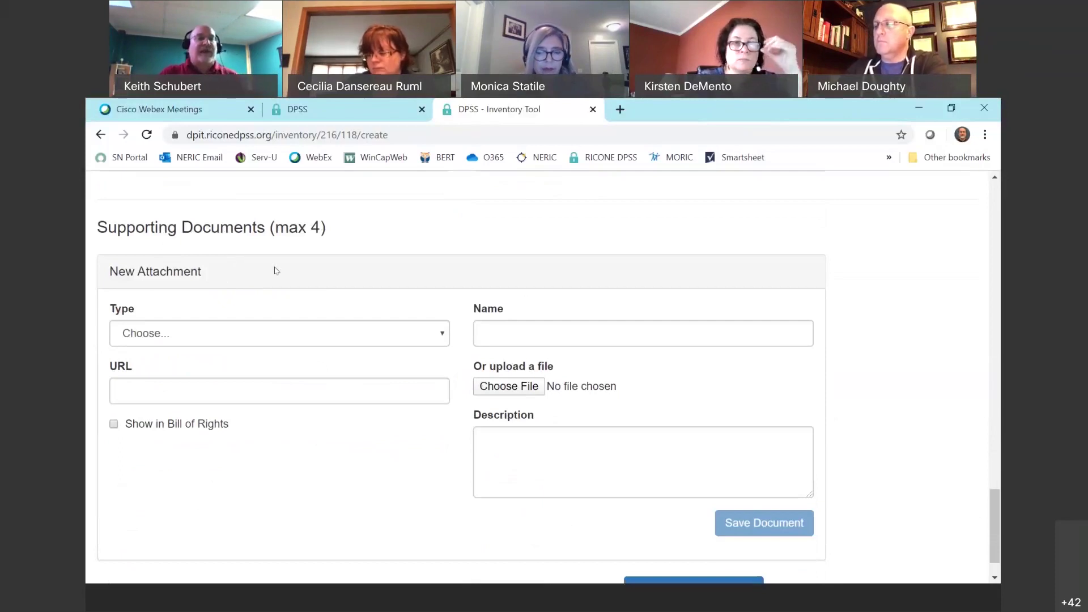
left_click(255, 335)
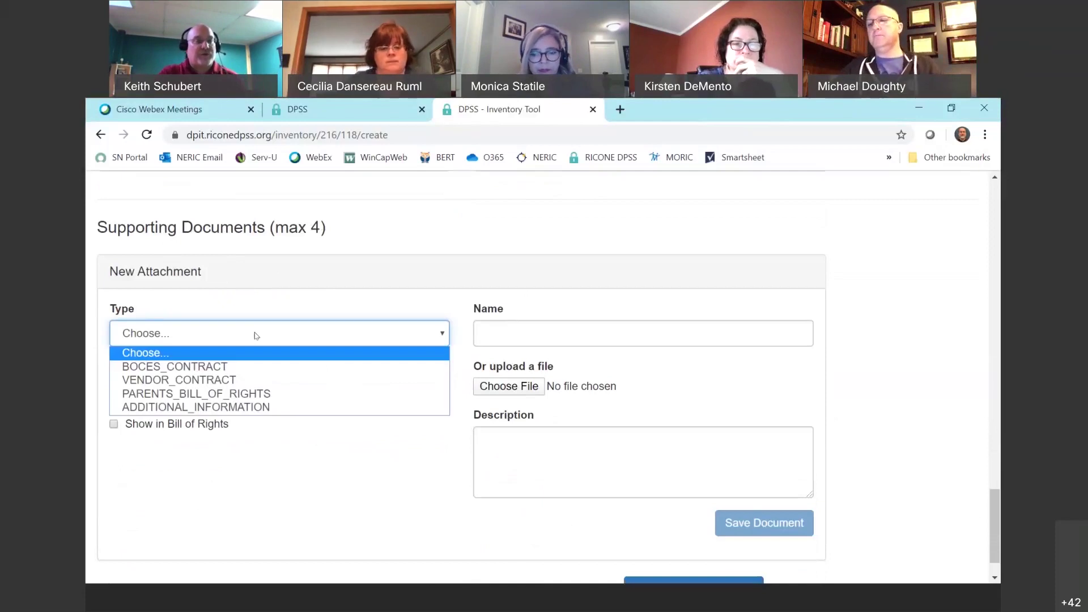
left_click(225, 367)
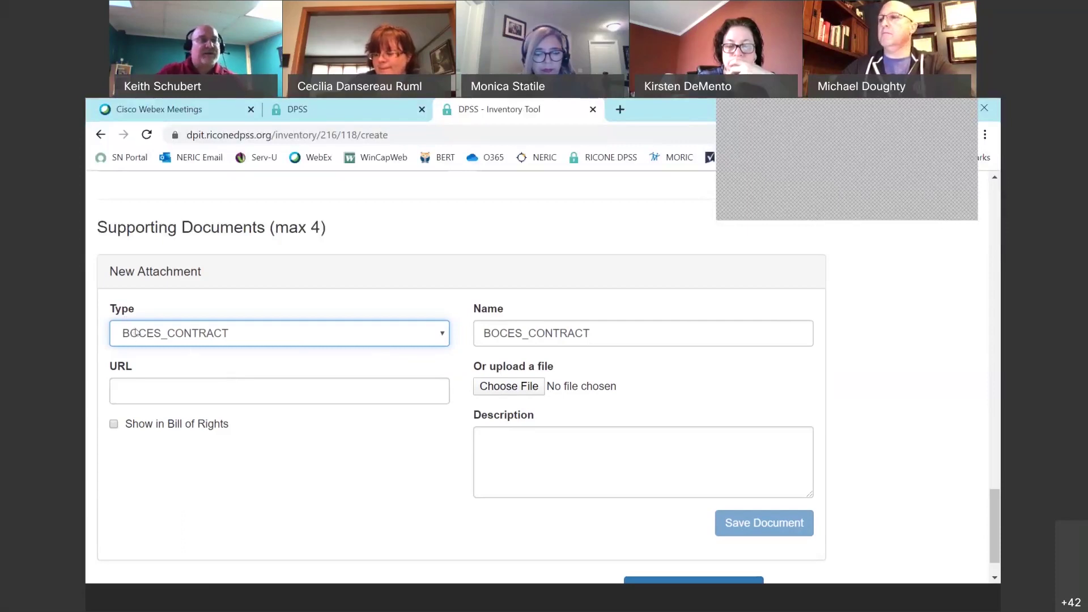
left_click(584, 333)
left_click(583, 332)
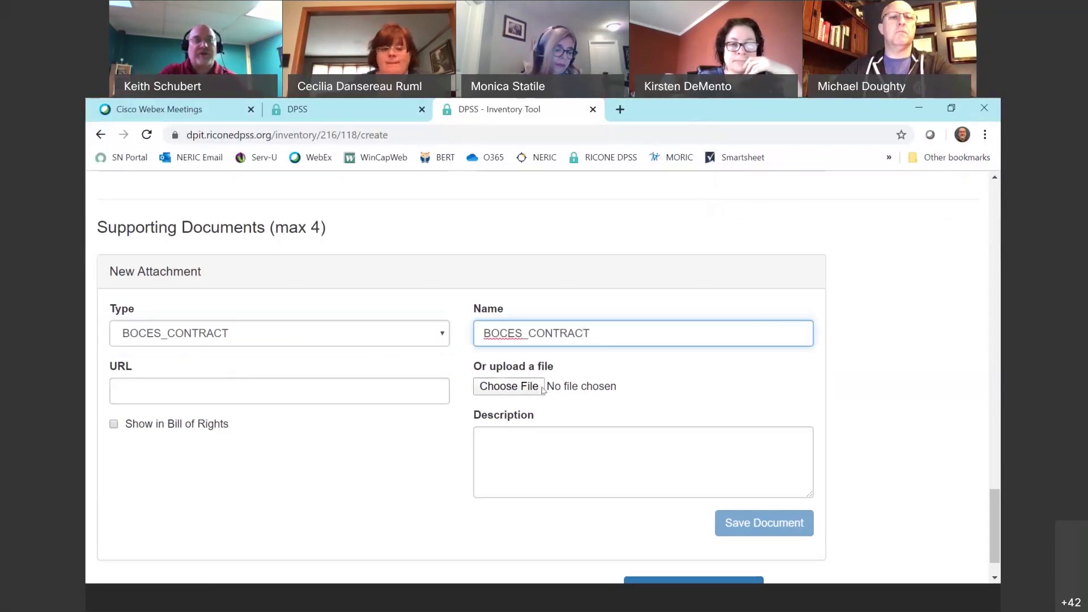
left_click(512, 389)
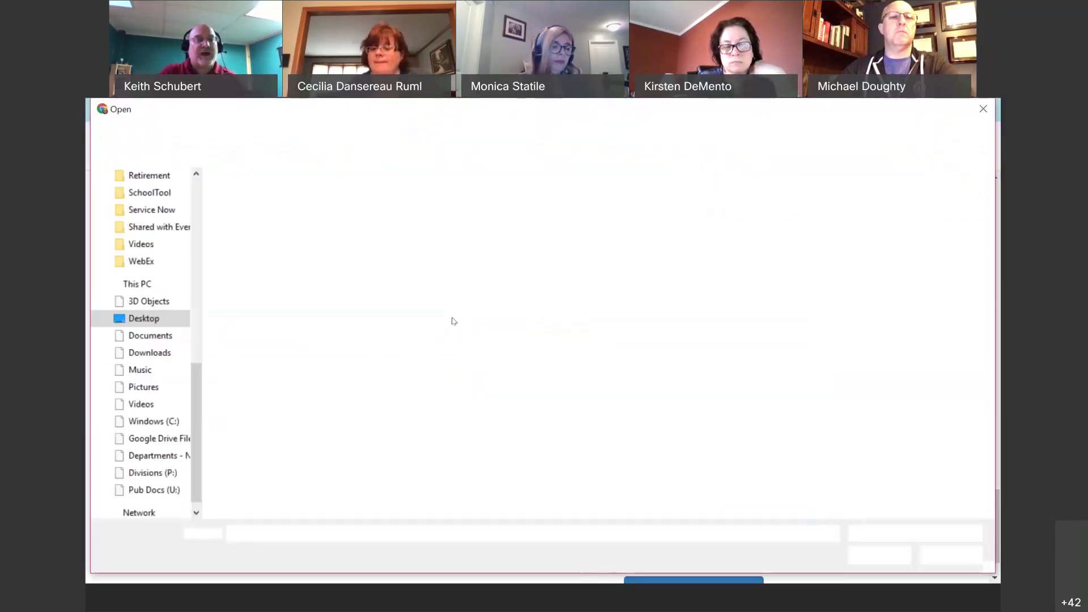
left_click(280, 212)
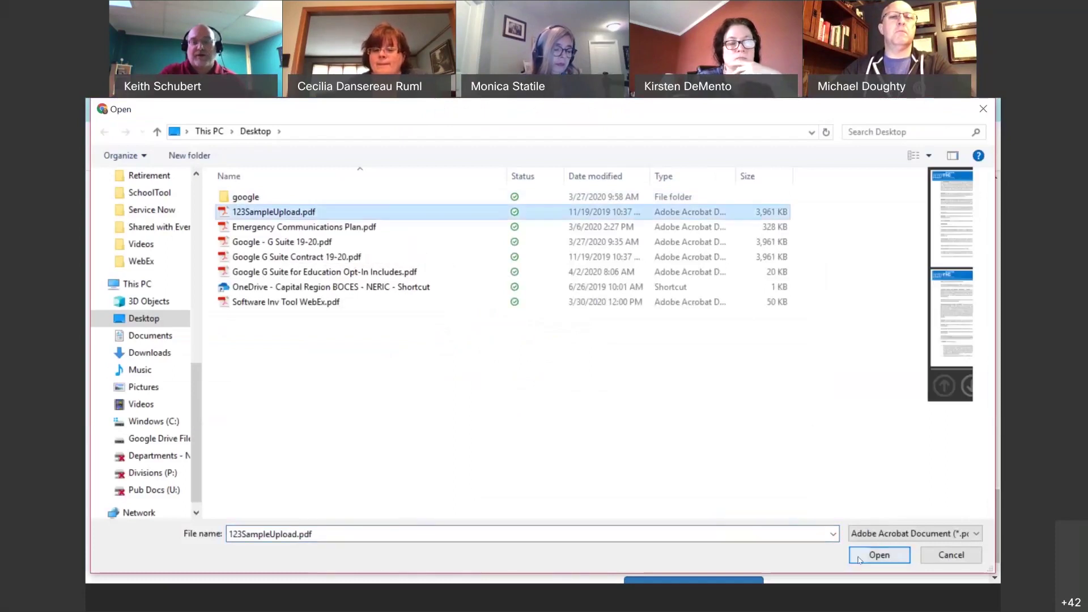
left_click(858, 556)
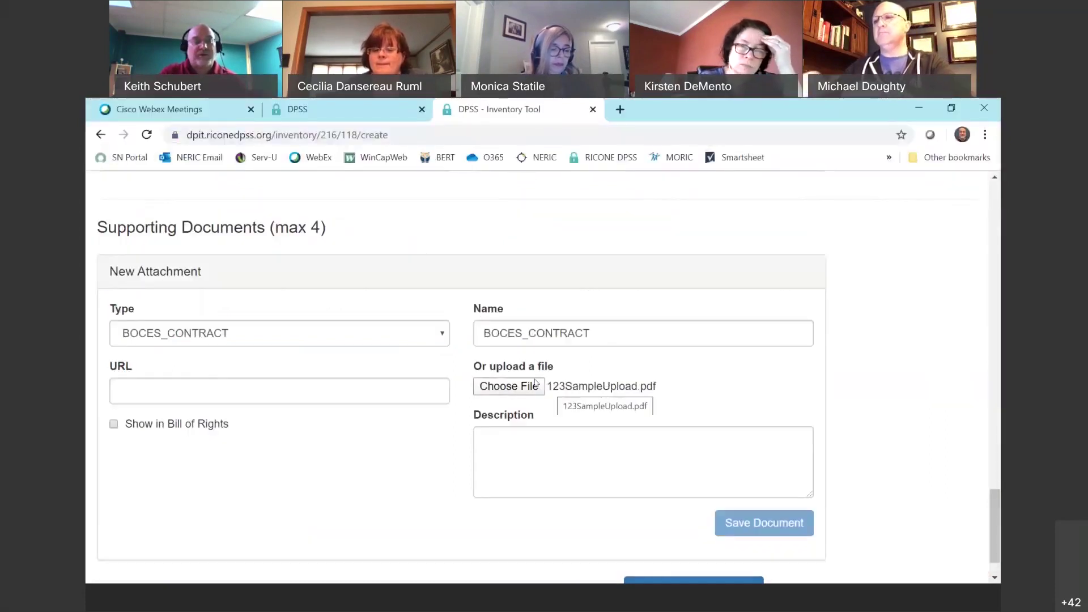
Mark the attachment to show in the Bill of Rights and save it as Document 1.
left_click(513, 432)
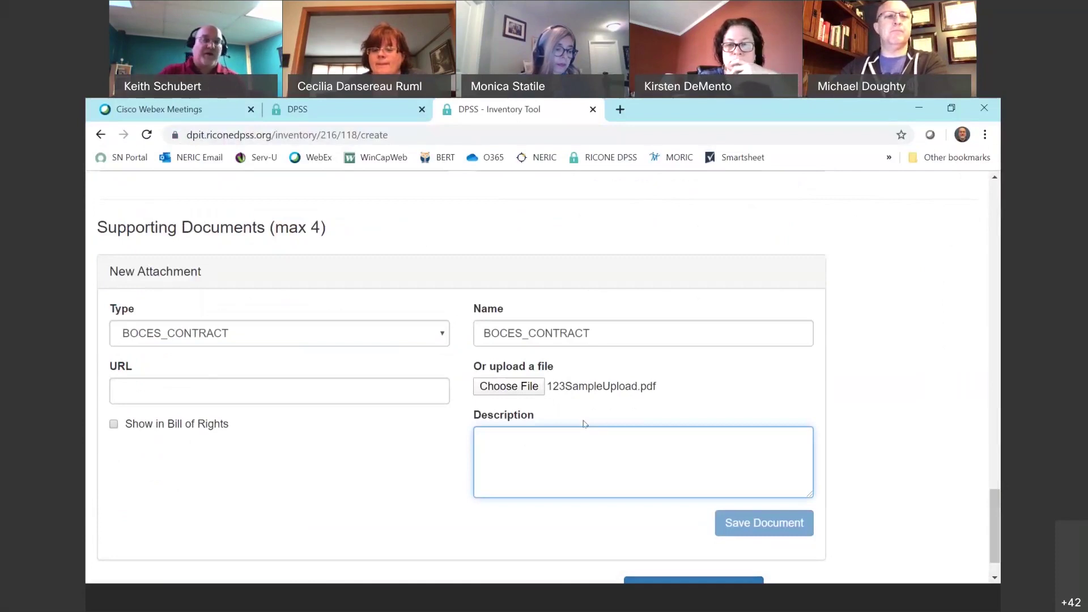
scroll(379, 436, "down", 1)
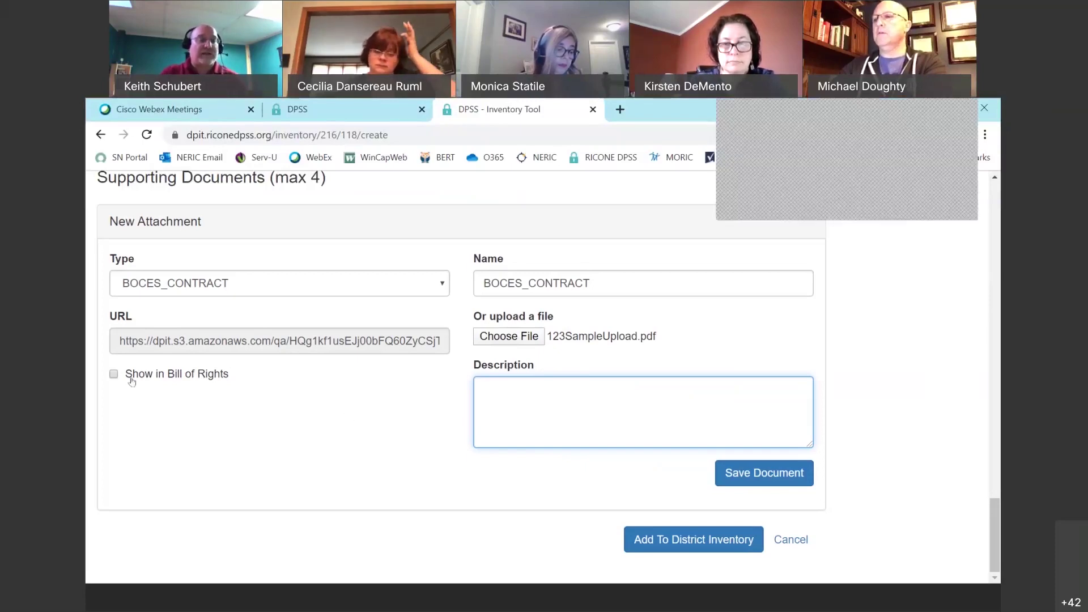
left_click(114, 375)
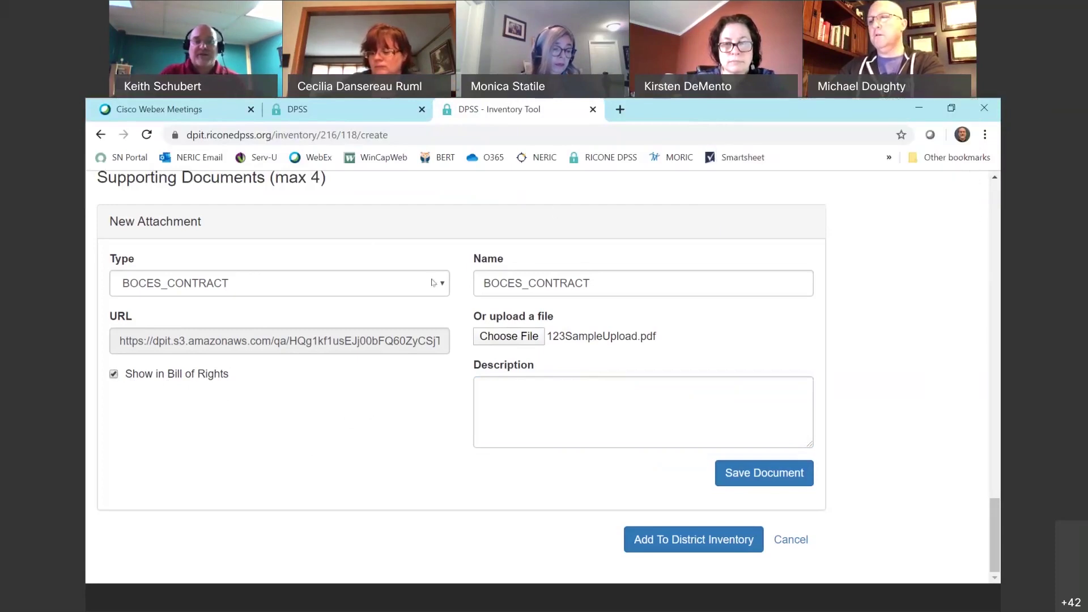
left_click(770, 474)
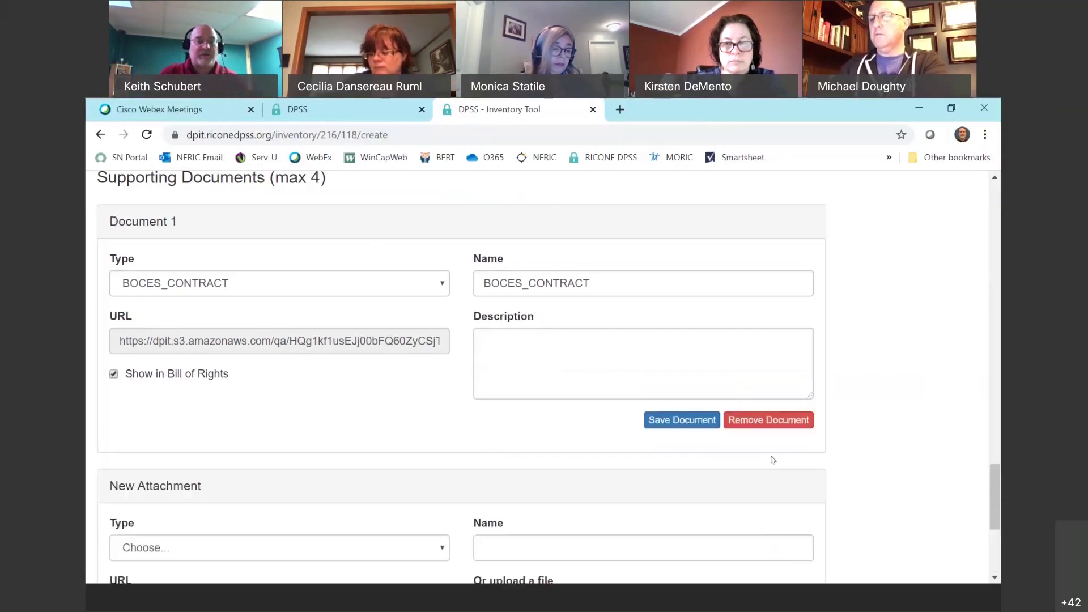
Add NUTRIKIDS to the district inventory and return to the top of its View Product page.
scroll(396, 417, "down", 3)
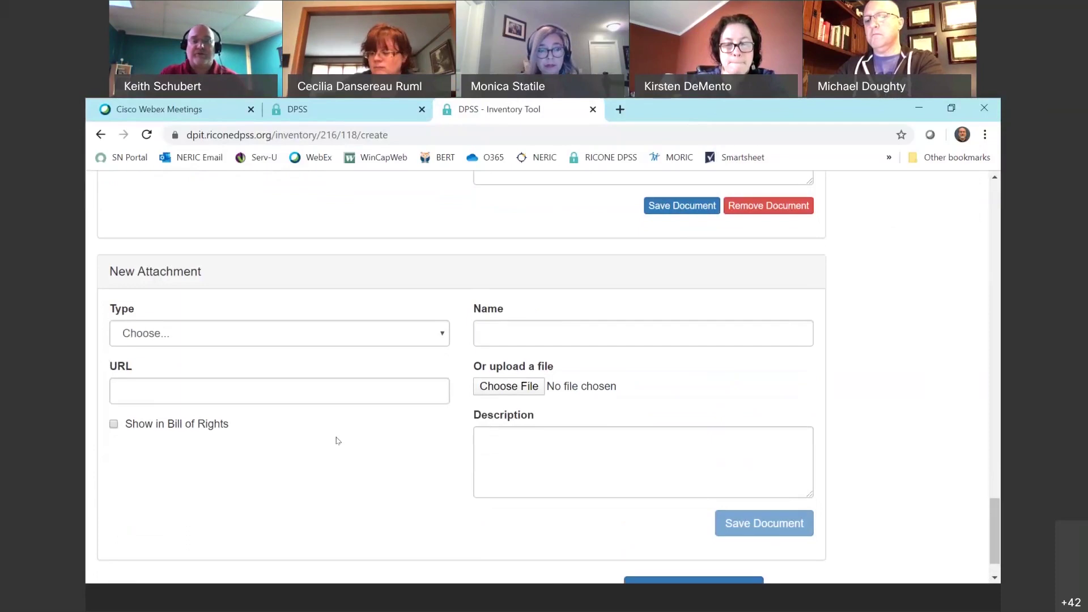
scroll(337, 441, "down", 1)
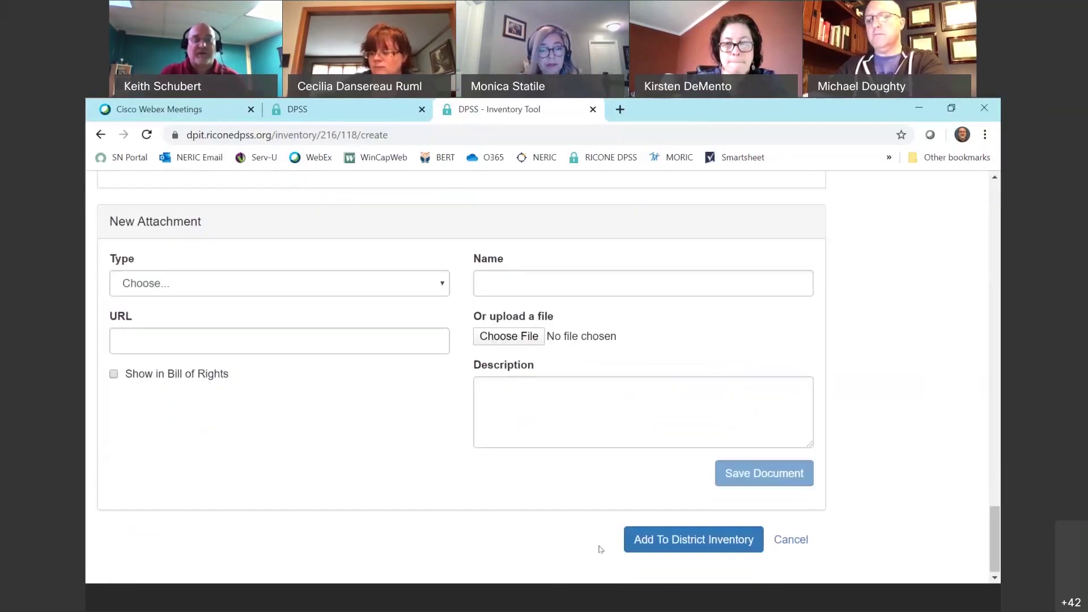
left_click(689, 541)
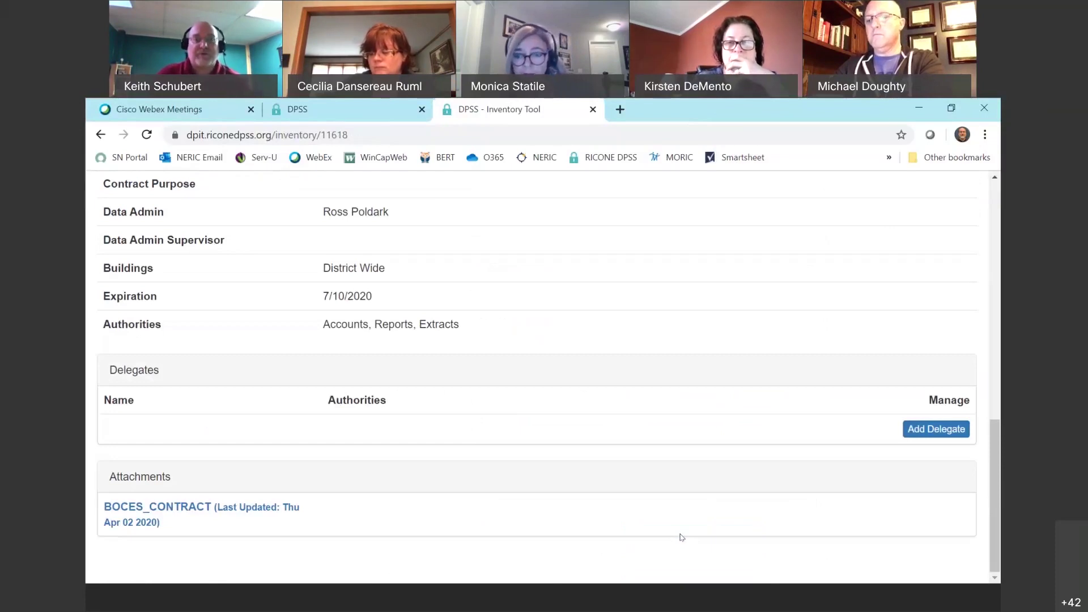
scroll(623, 498, "up", 12)
scroll(591, 471, "up", 1)
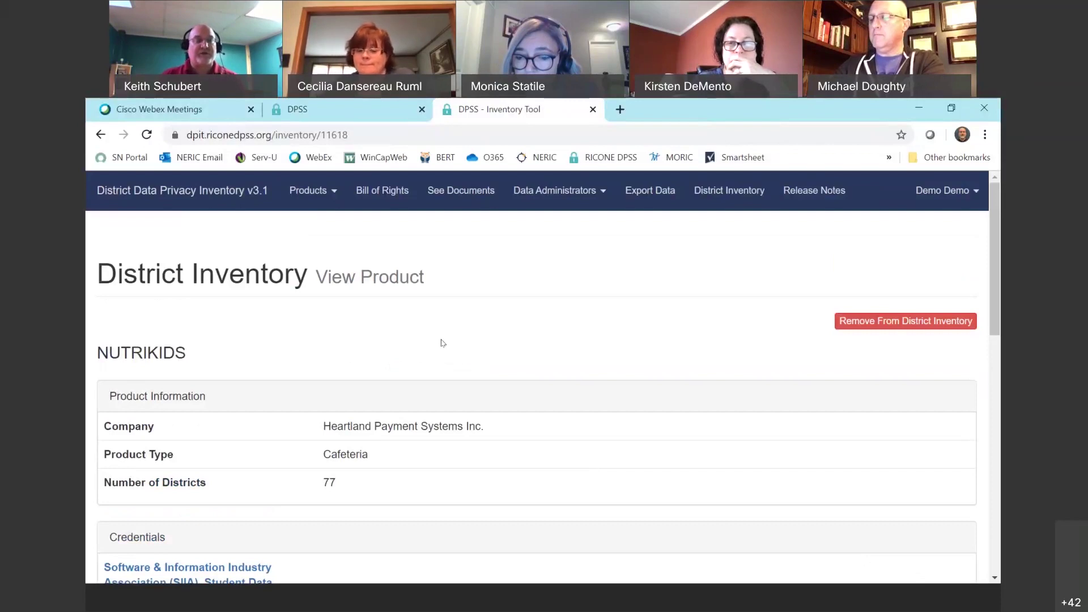
Open the full list of products.
left_click(313, 202)
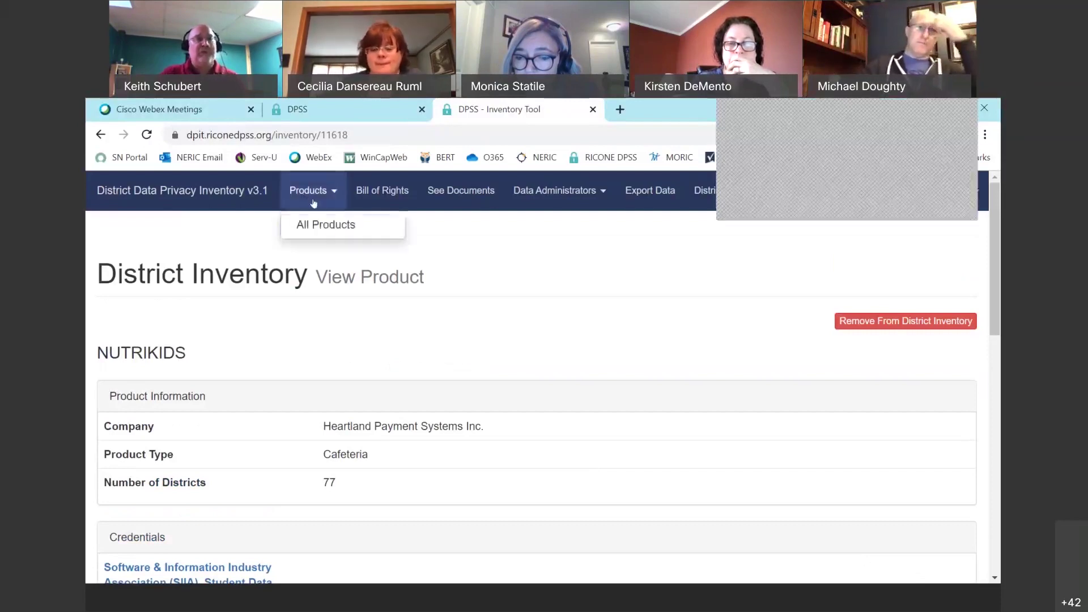
left_click(320, 224)
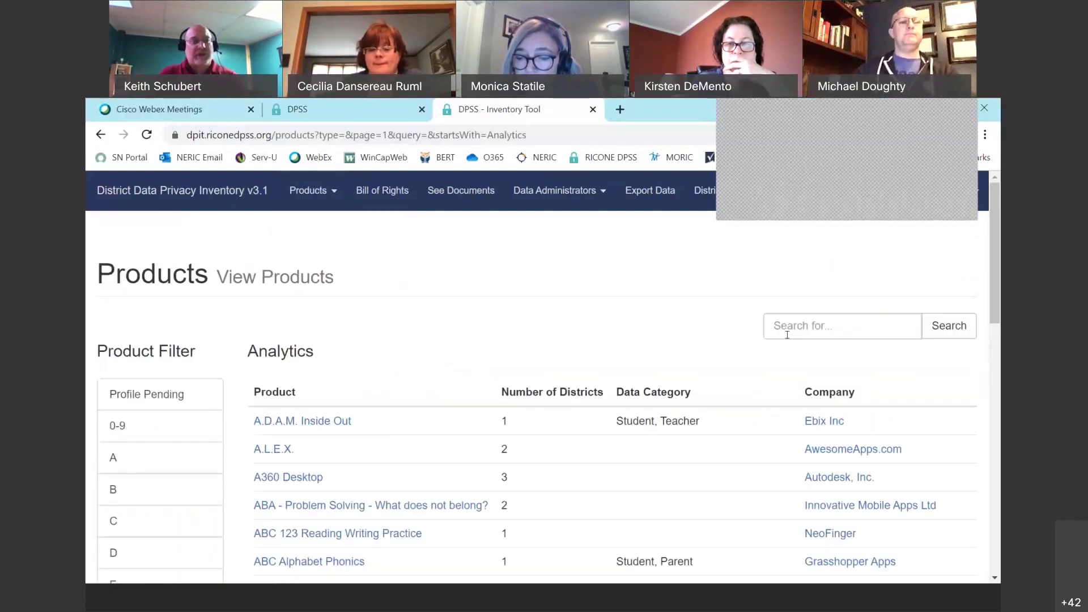
scroll(707, 328, "down", 1)
scroll(736, 323, "up", 1)
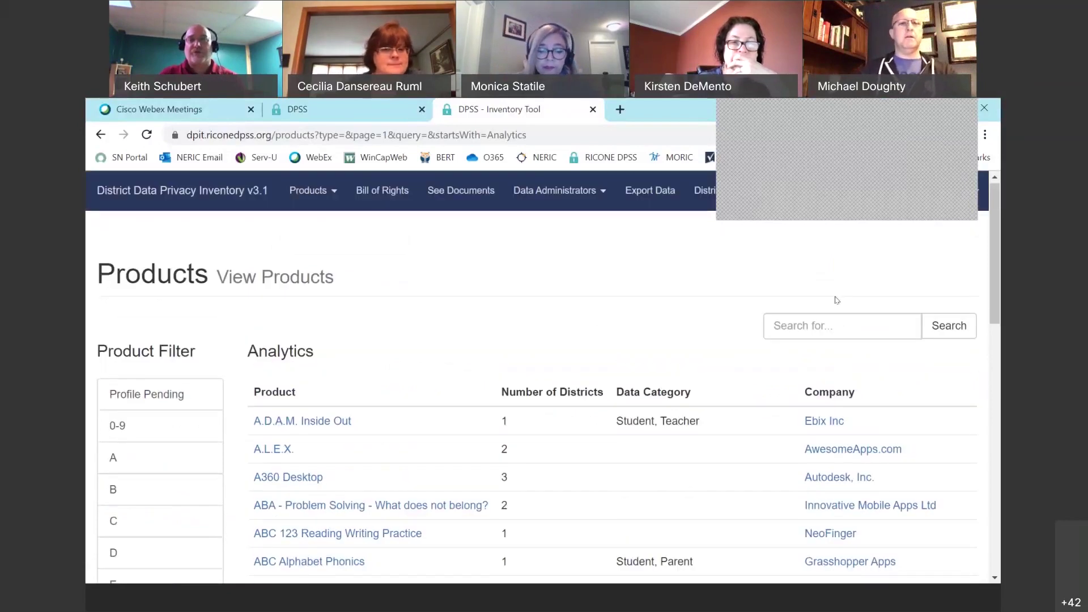
Search the products for 'sdhfee', getting no results, and select the search term.
left_click(812, 315)
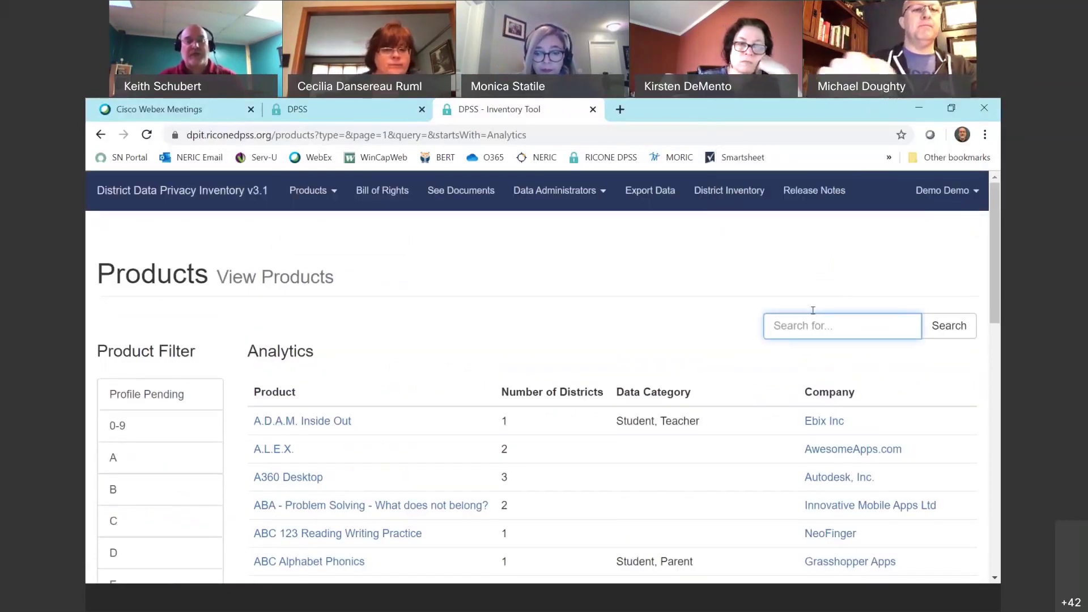
type("sdhfee")
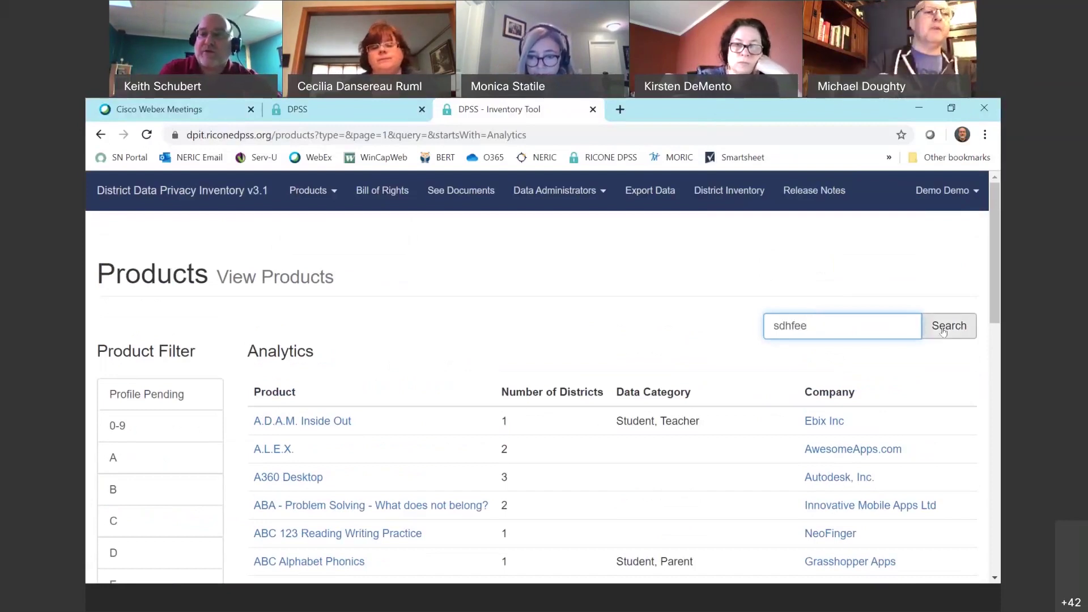
left_click(943, 329)
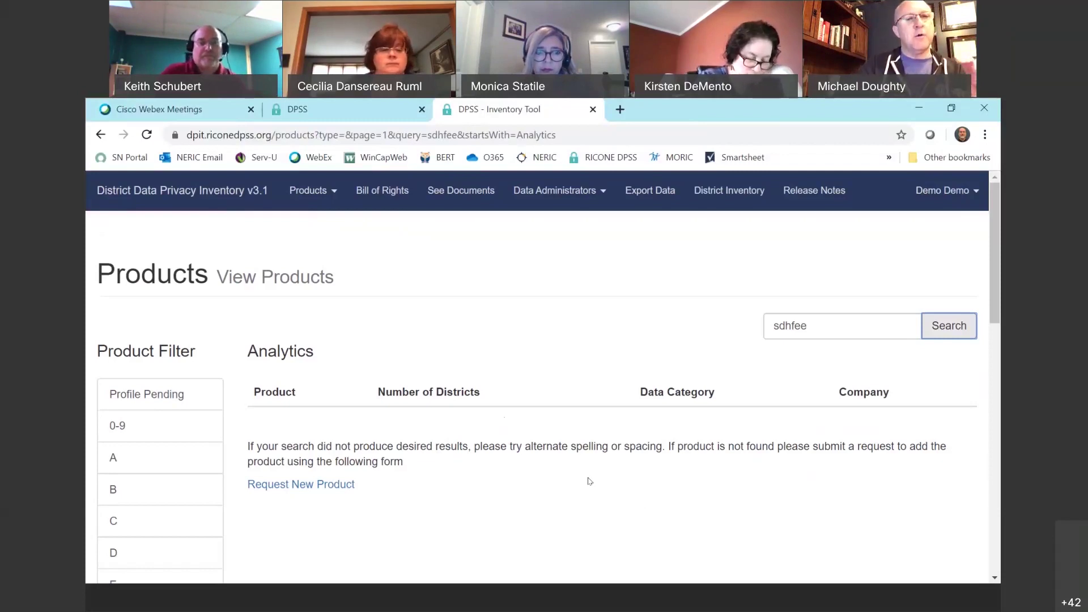
left_click(809, 326)
left_click_drag(810, 326, 743, 330)
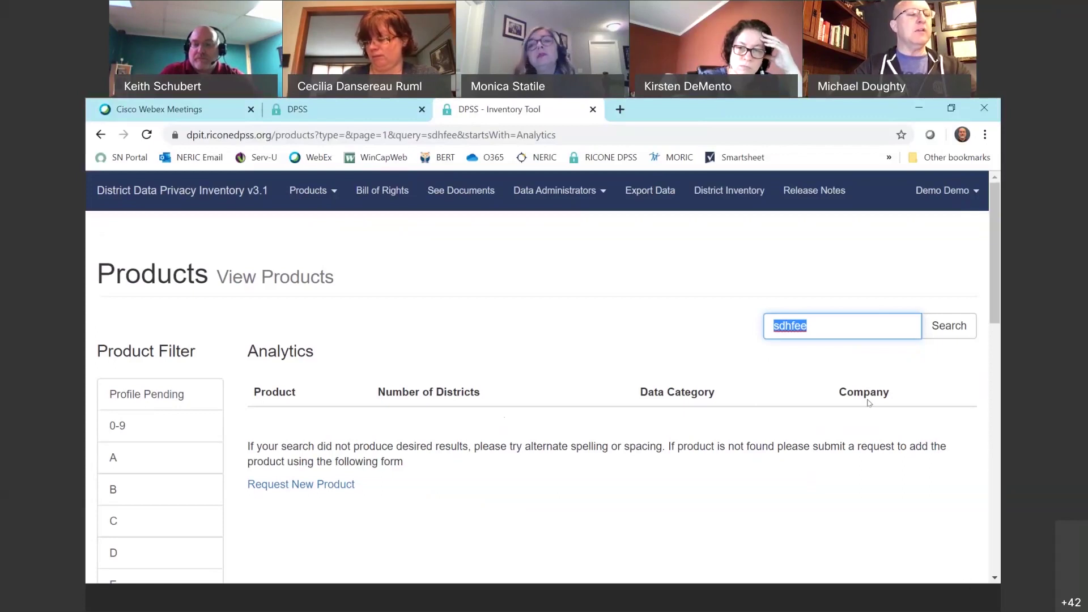
left_click(851, 450)
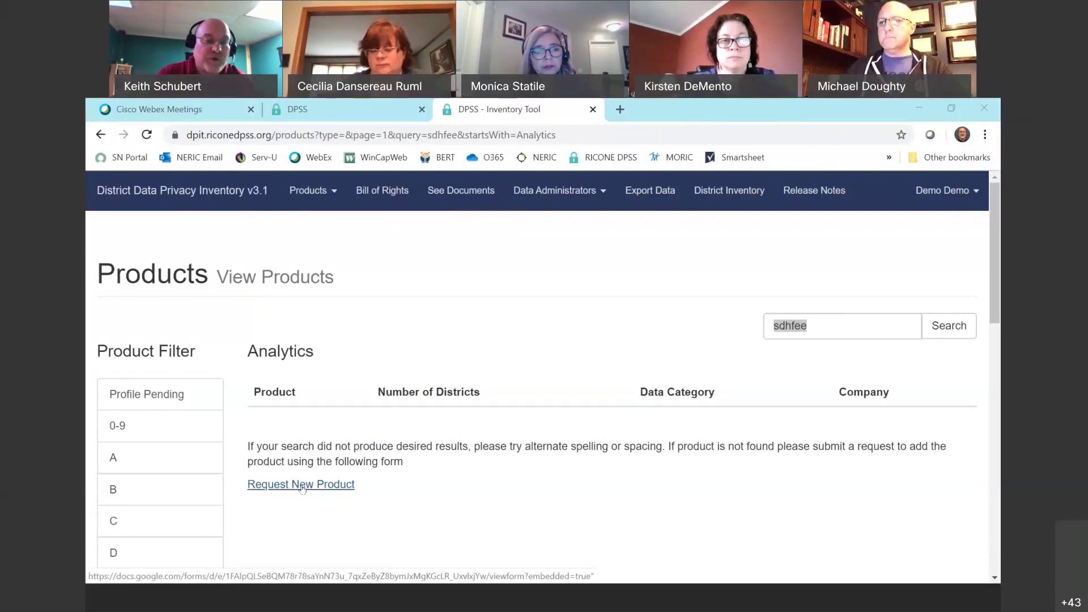
Open the Product Request form and answer 'Test' as the requested product.
left_click(302, 488)
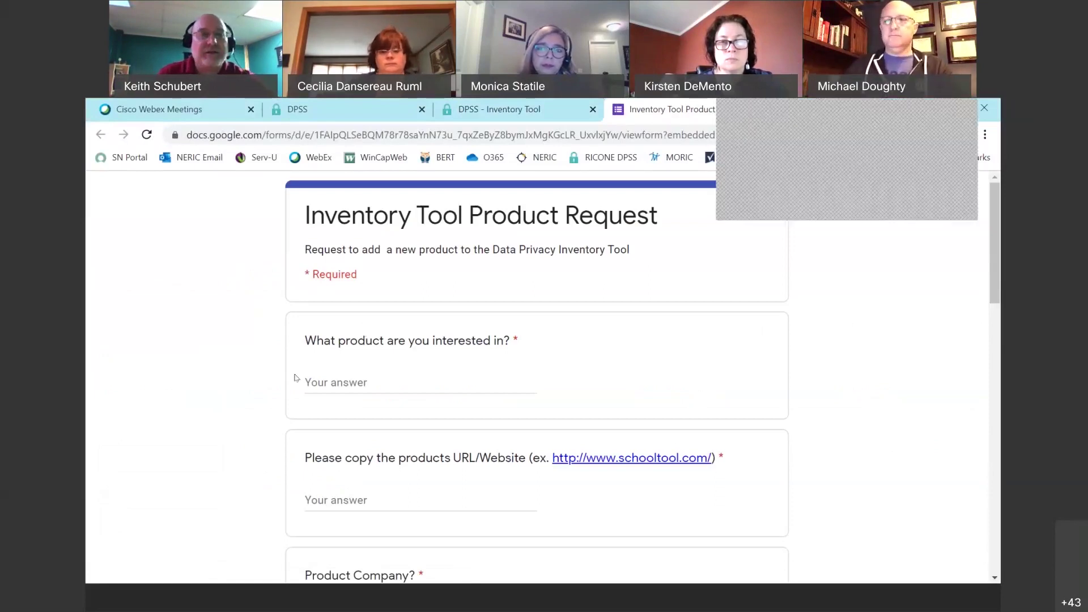
left_click(367, 376)
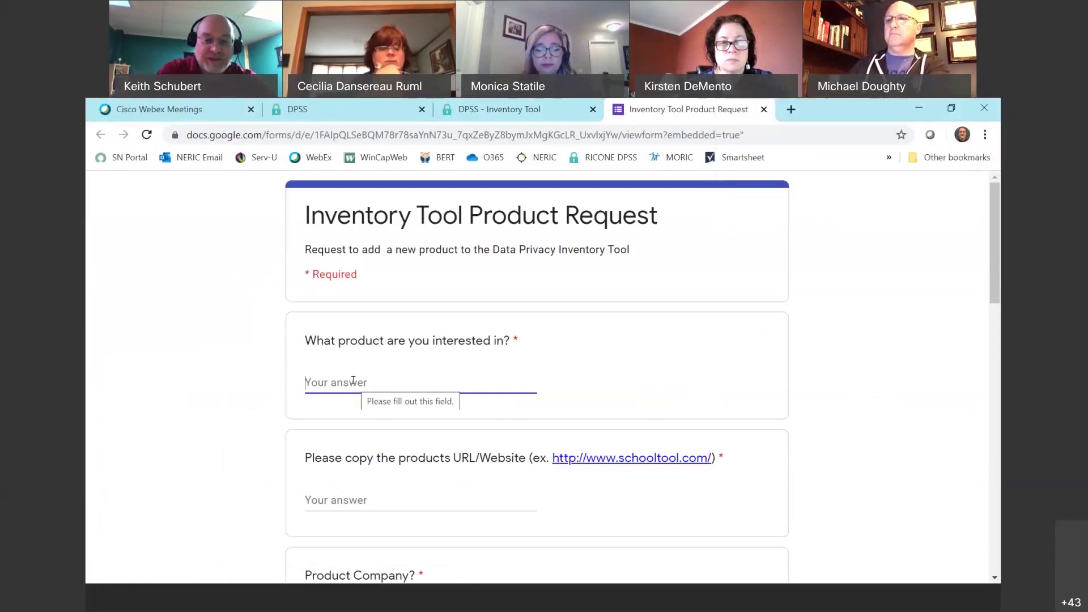
type("Test")
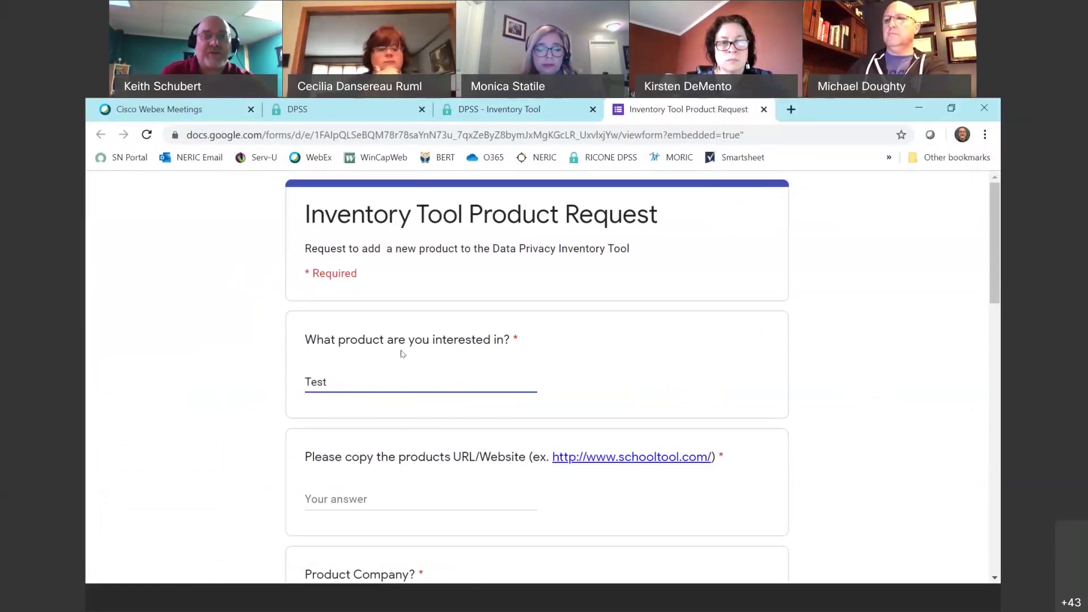
Copy the example website link and paste it as the product URL.
scroll(401, 354, "down", 2)
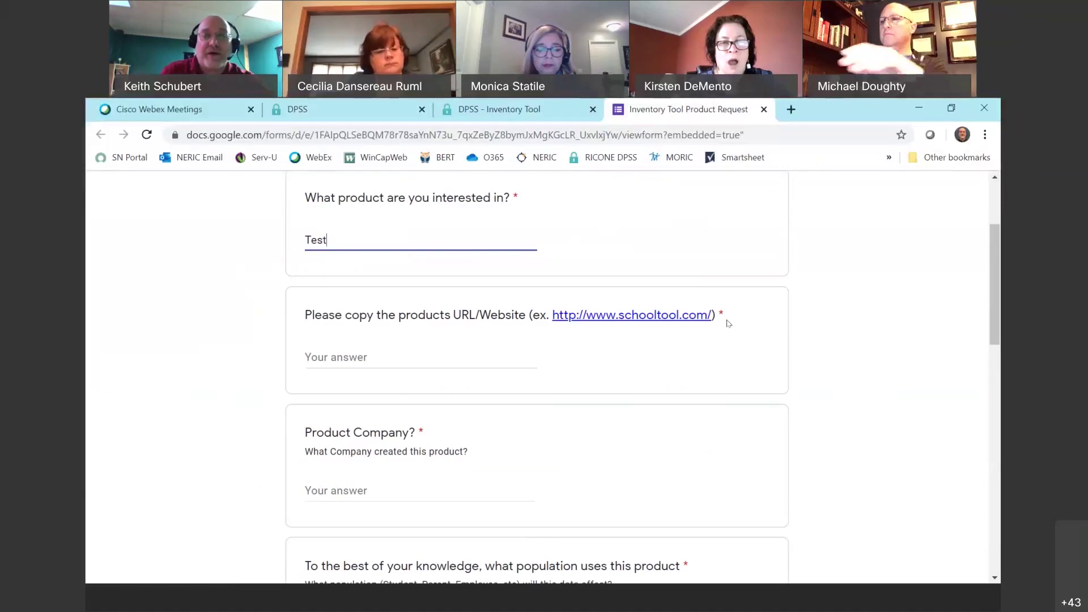
left_click_drag(717, 315, 557, 315)
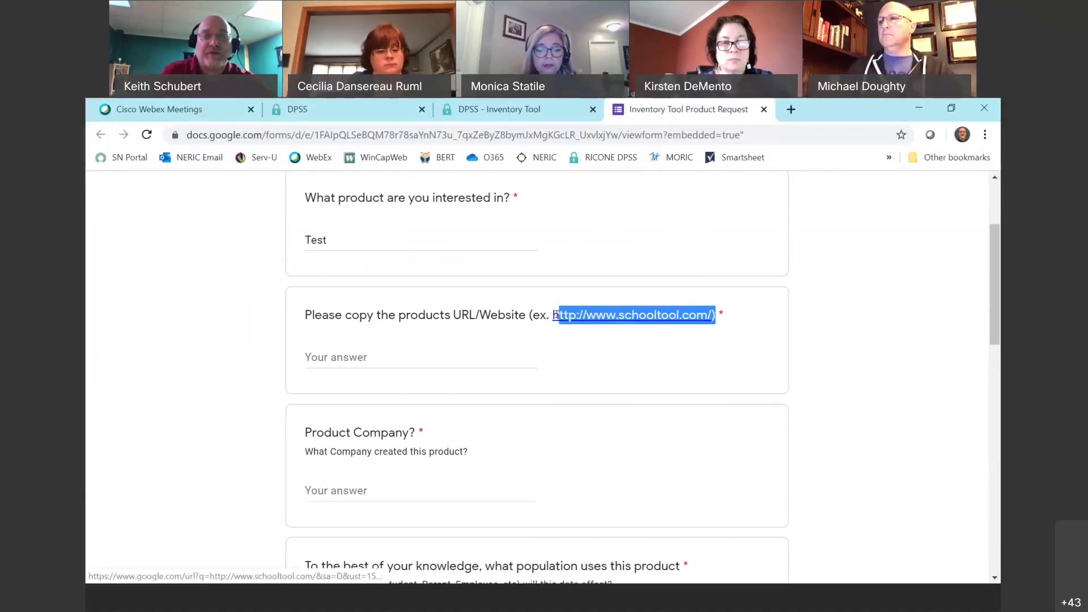
right_click(570, 320)
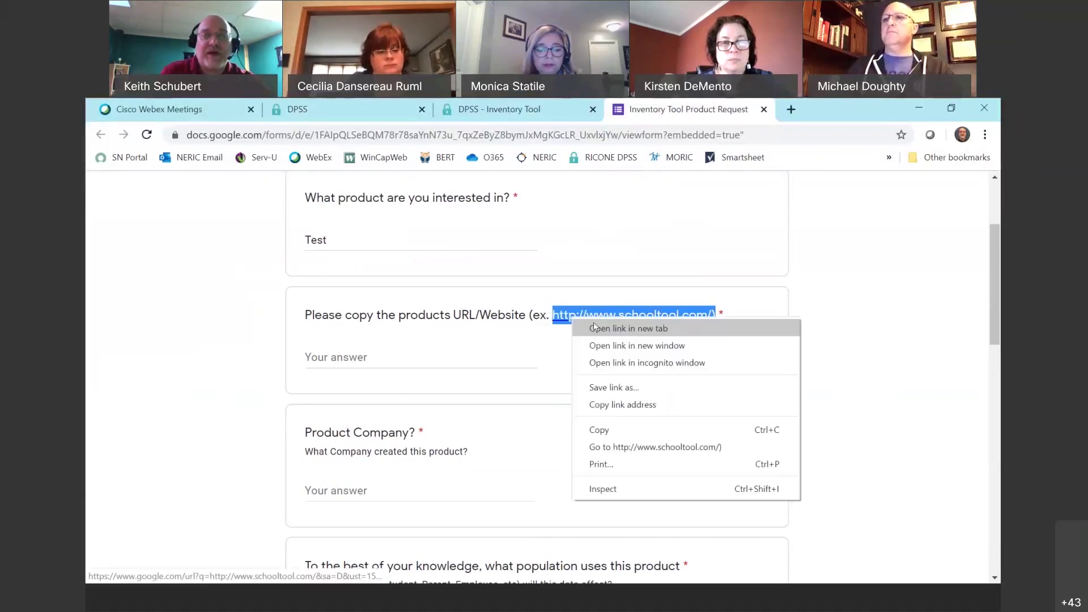
left_click(622, 403)
left_click(367, 356)
right_click(369, 358)
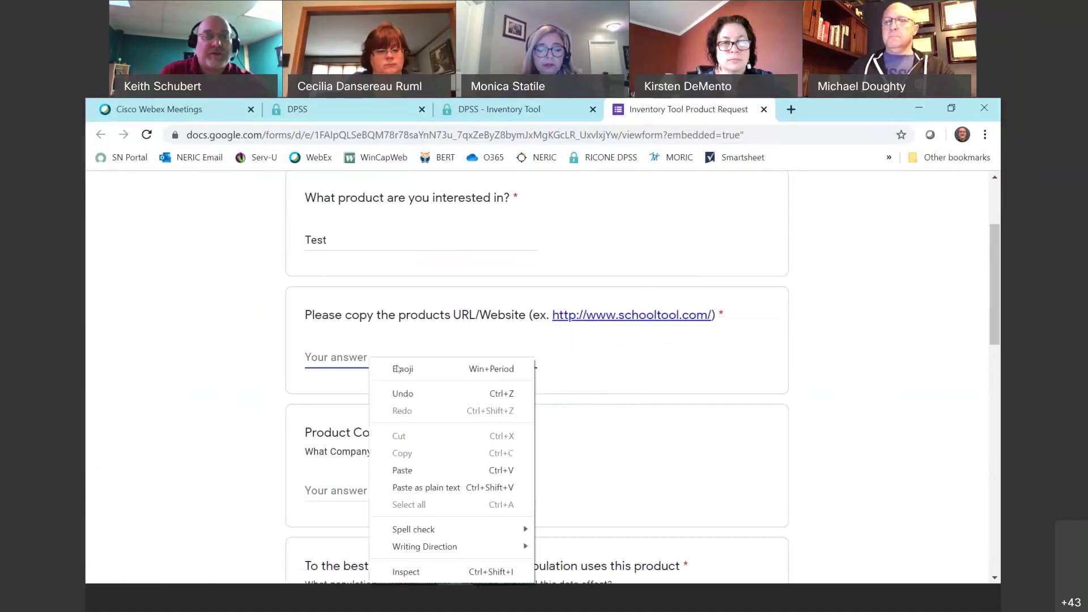
left_click(403, 470)
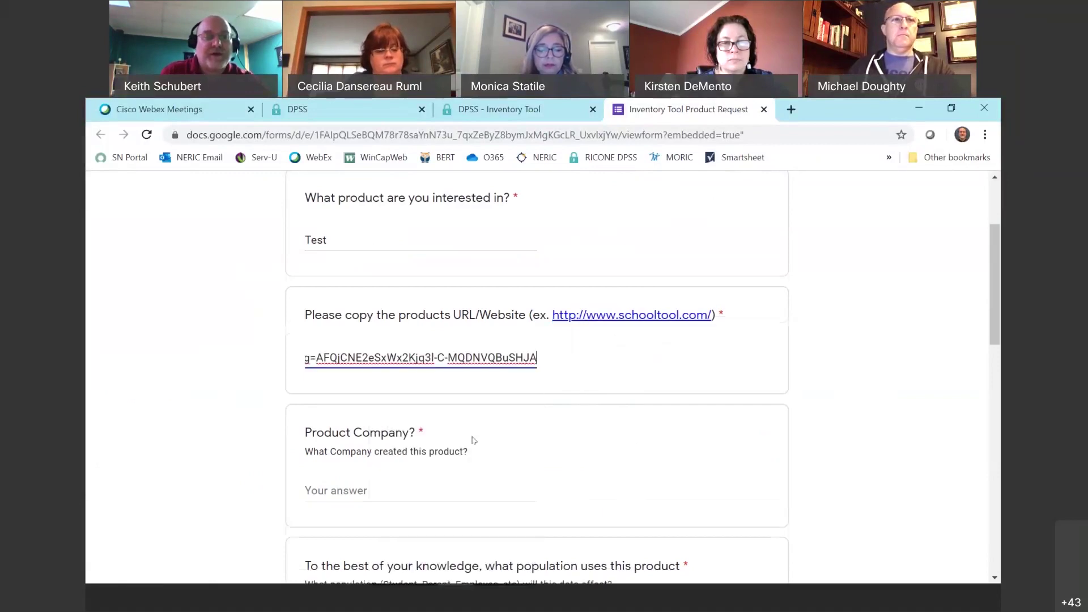
scroll(363, 303, "down", 3)
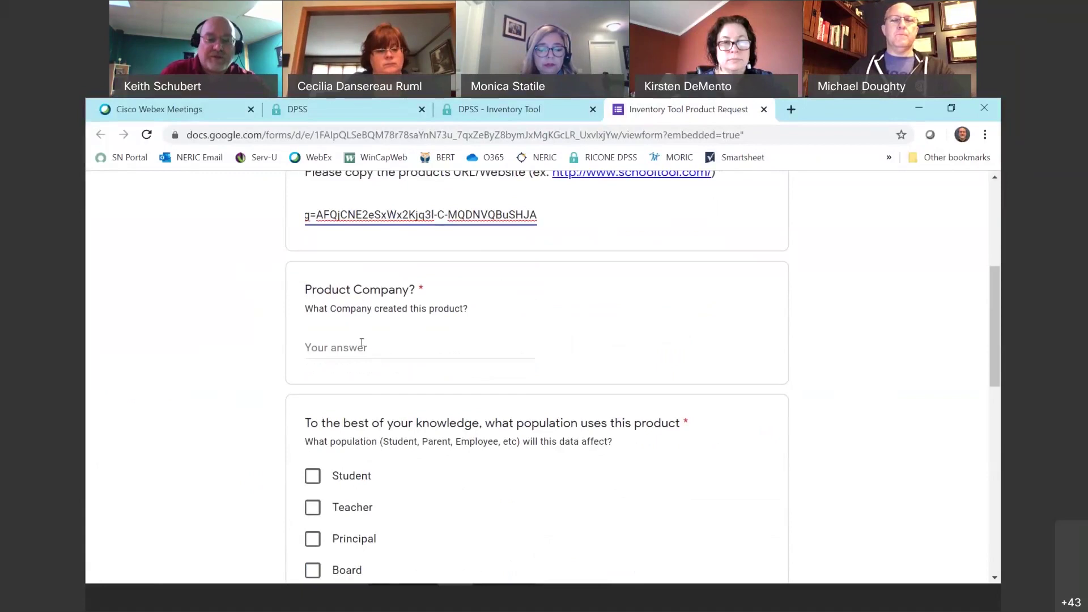
Enter Heartland as the product company and tick Employee as the population.
left_click(362, 344)
type("Heartland")
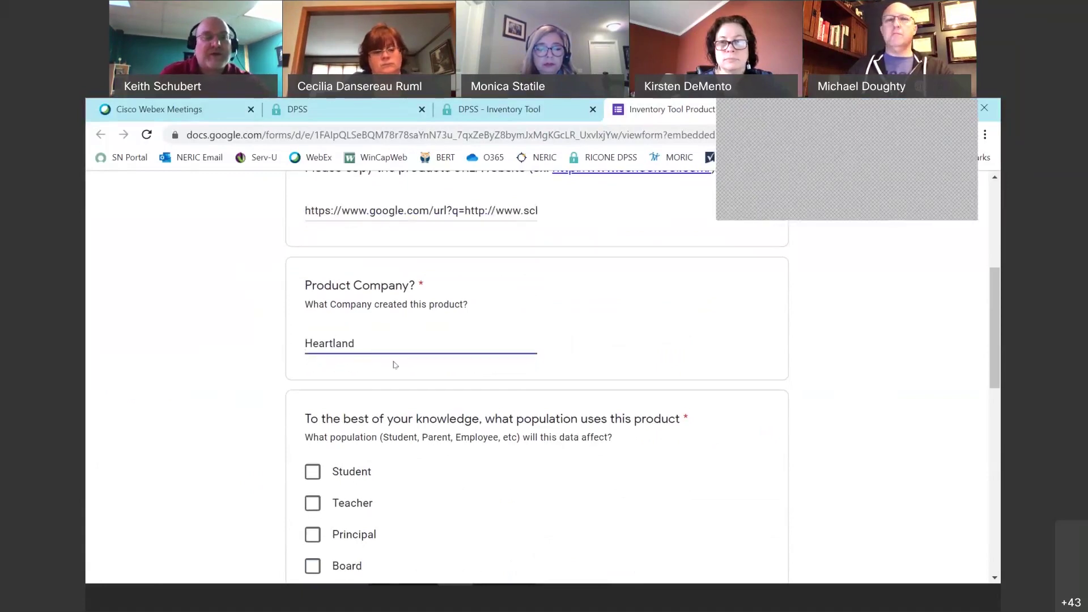
scroll(362, 343, "down", 3)
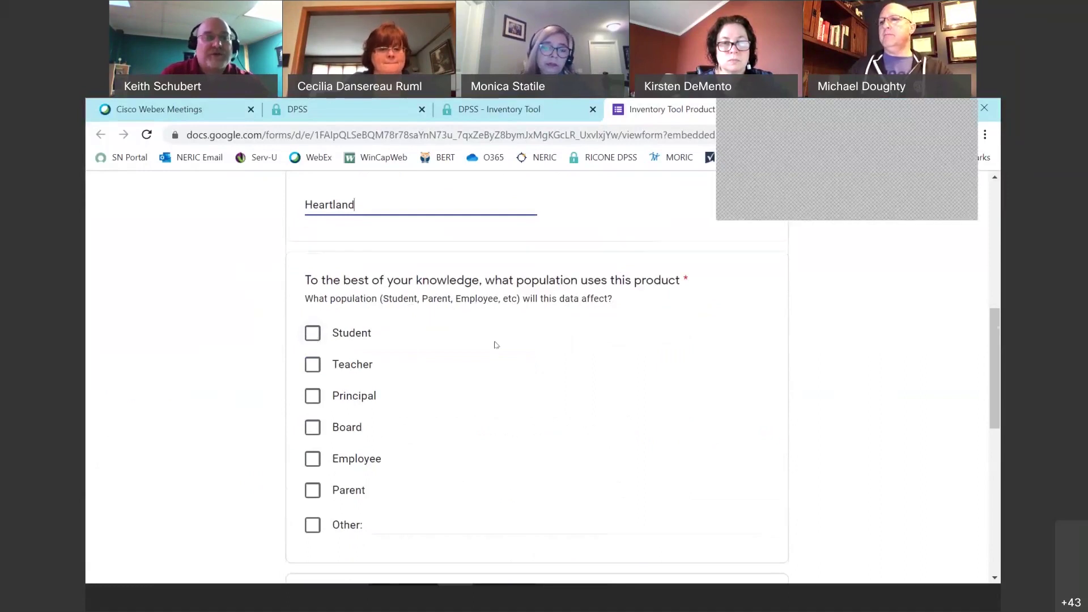
scroll(496, 345, "down", 1)
left_click(314, 388)
scroll(516, 363, "down", 1)
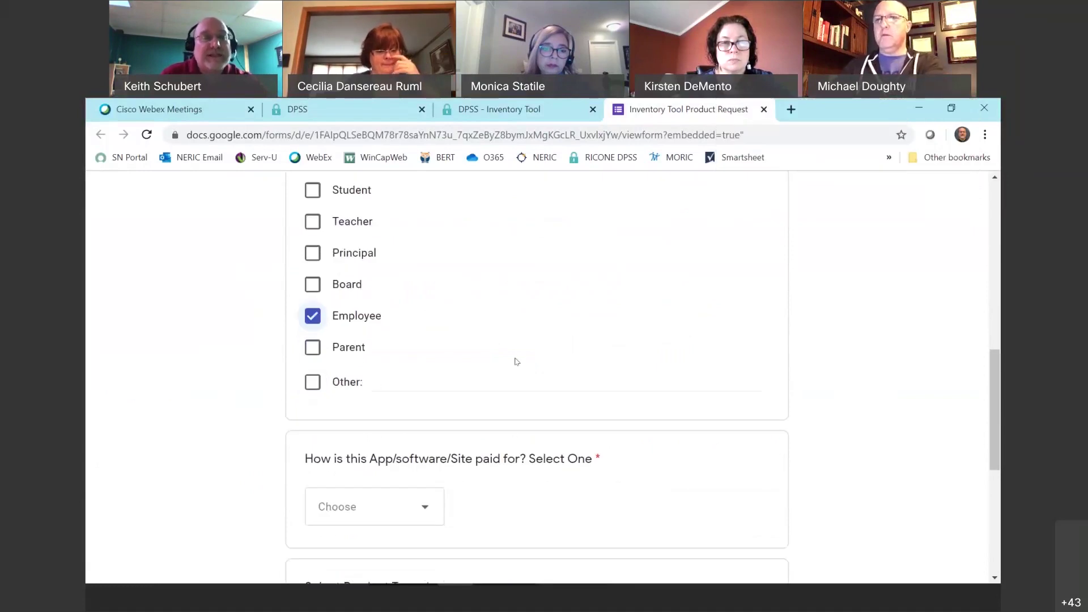
scroll(328, 279, "up", 2)
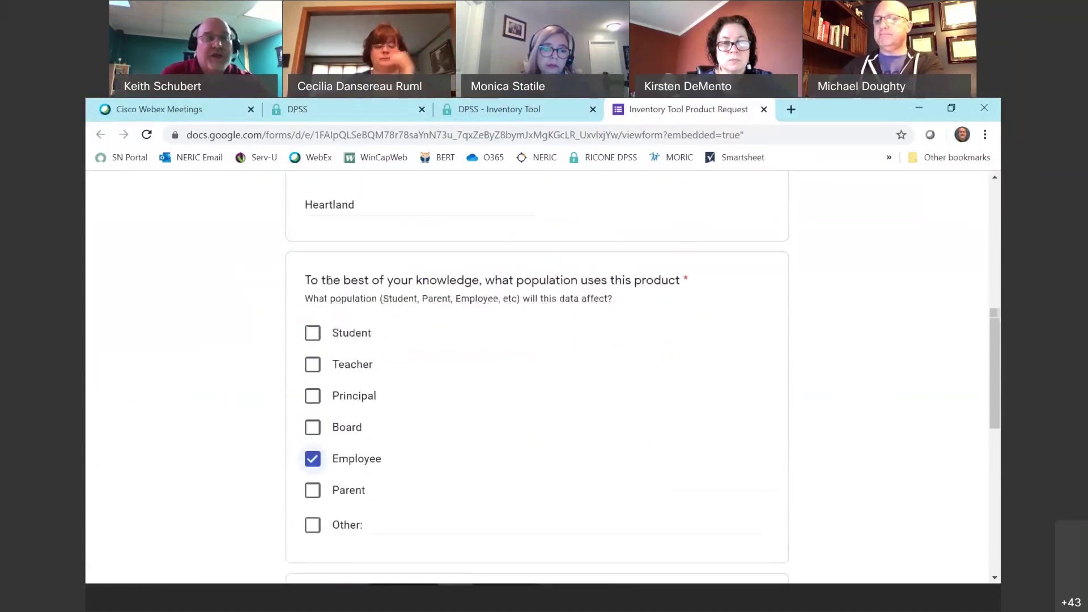
scroll(484, 367, "down", 1)
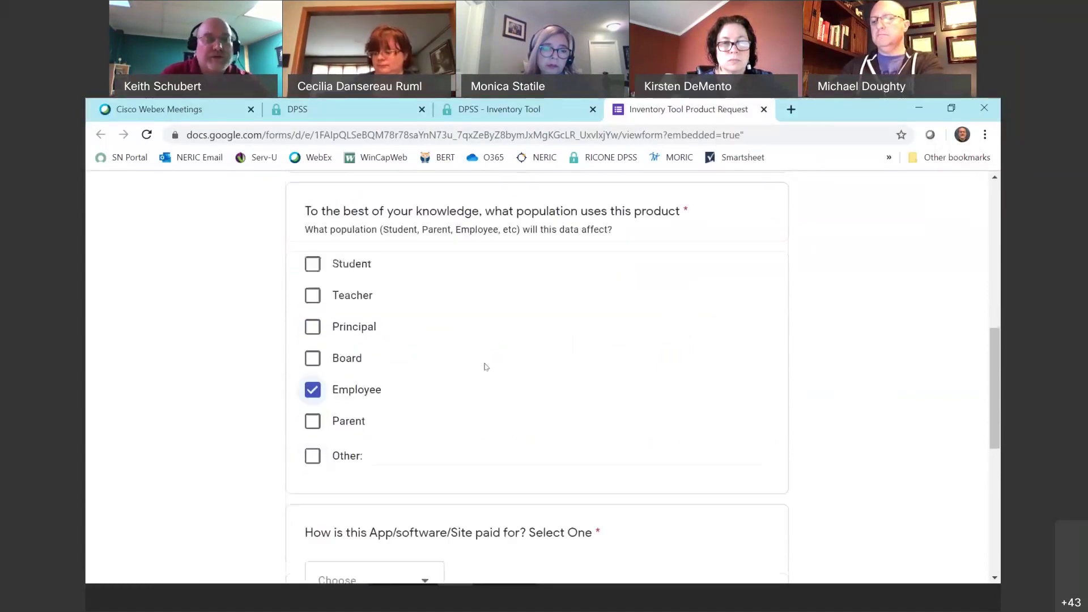
scroll(457, 344, "down", 2)
scroll(457, 344, "down", 1)
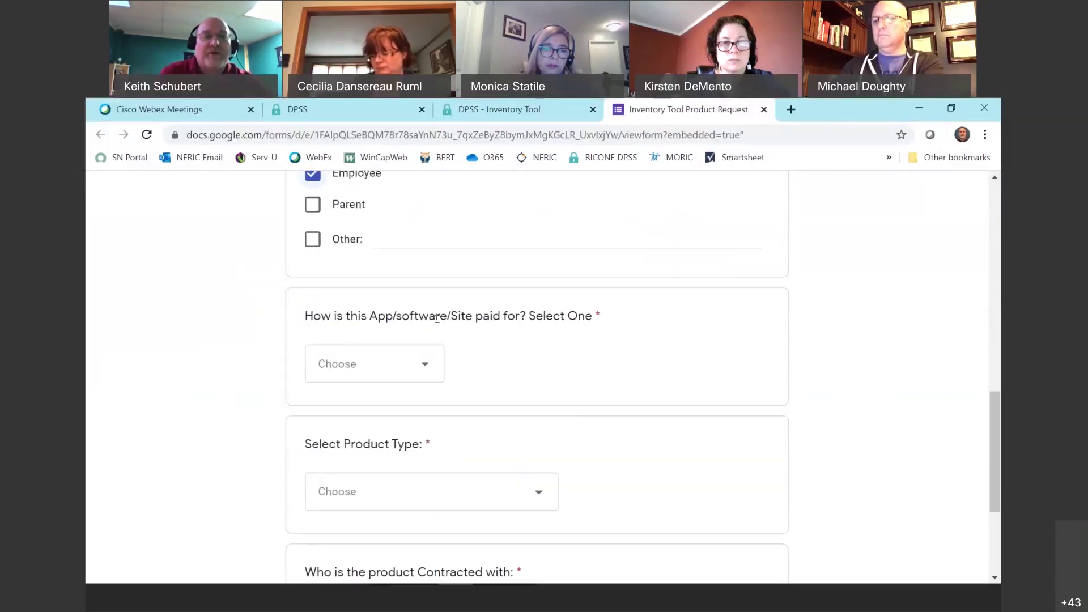
Set payment to Unknown, product type to Operations, contracting agency to Unknown, and continue.
left_click(434, 362)
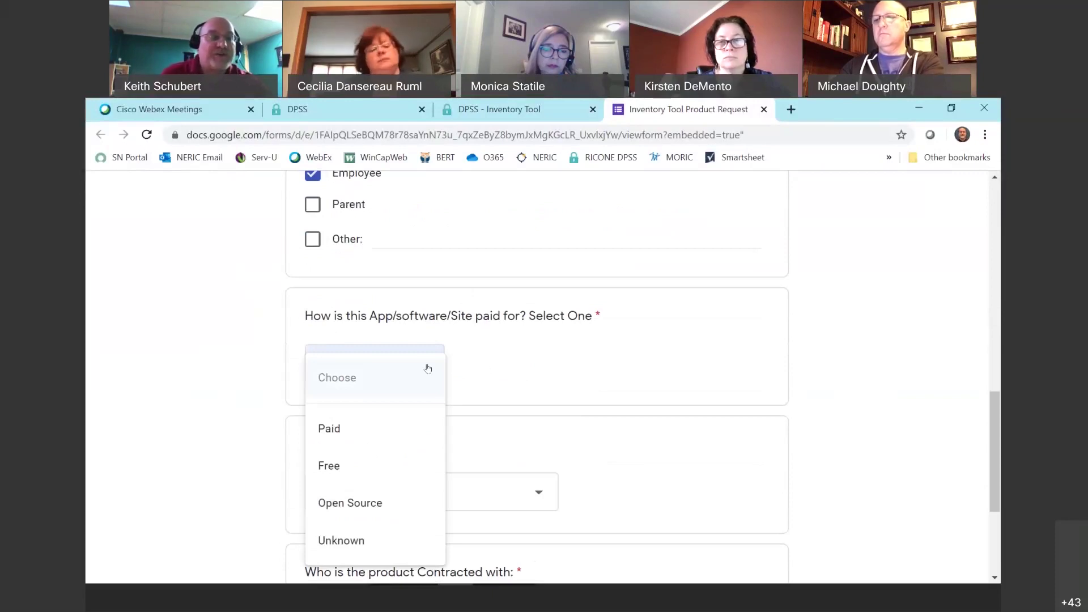
left_click(378, 540)
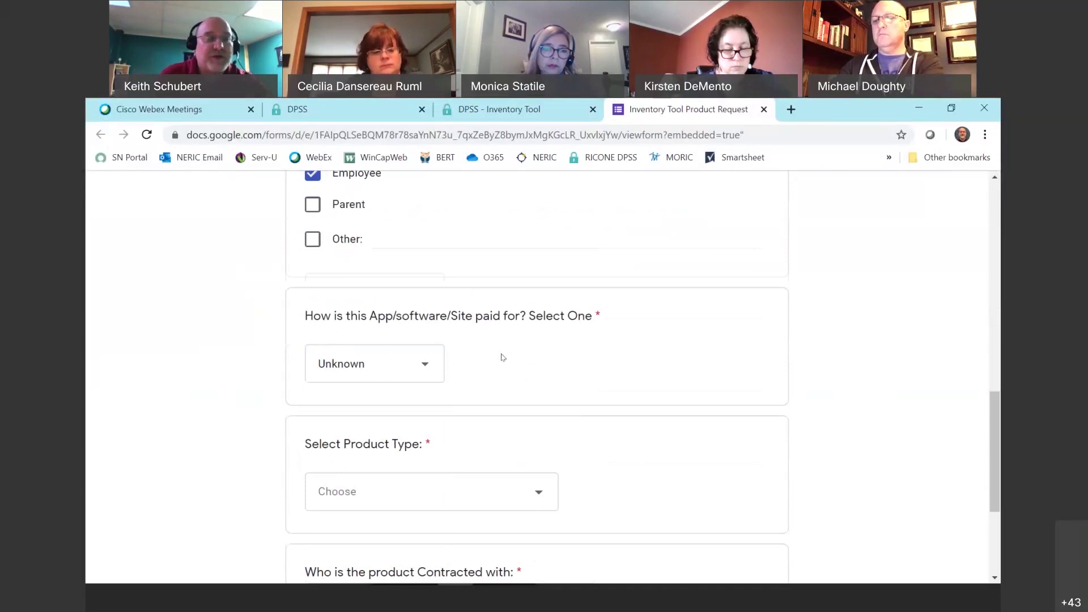
scroll(501, 357, "down", 1)
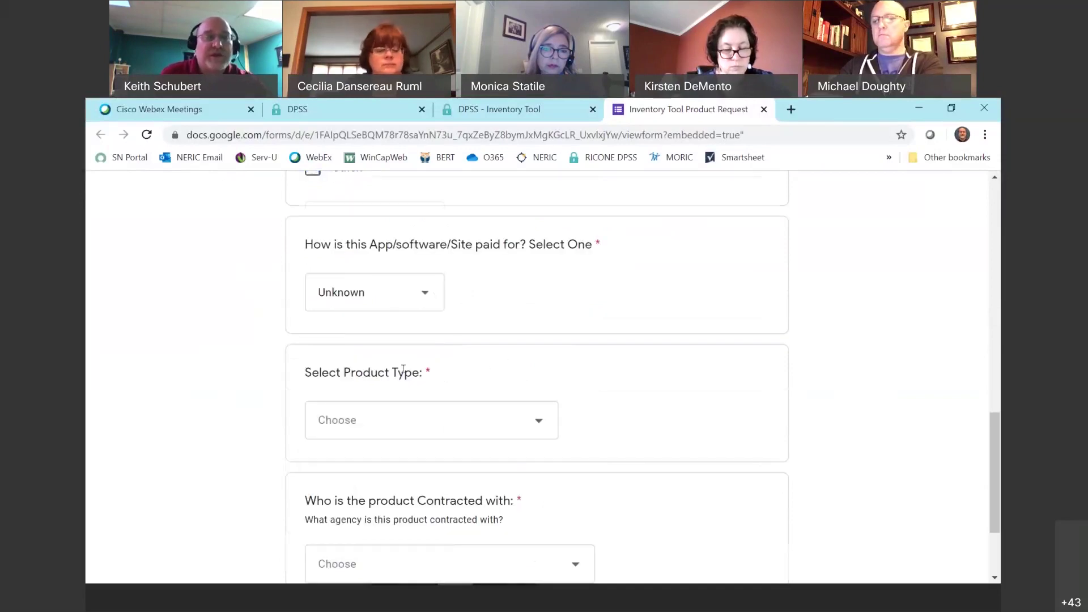
scroll(403, 369, "down", 1)
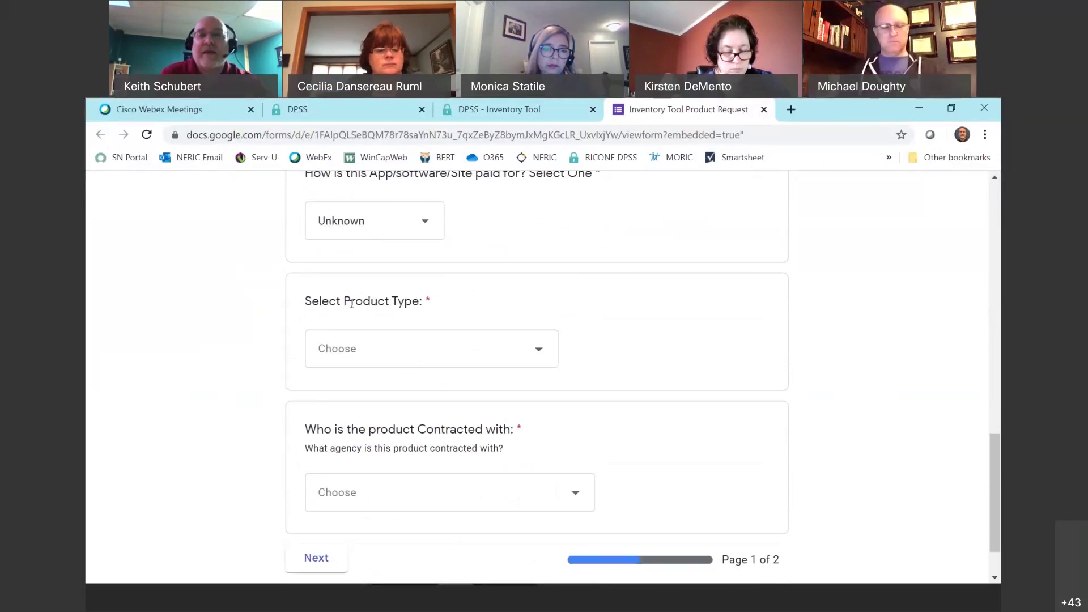
left_click(535, 356)
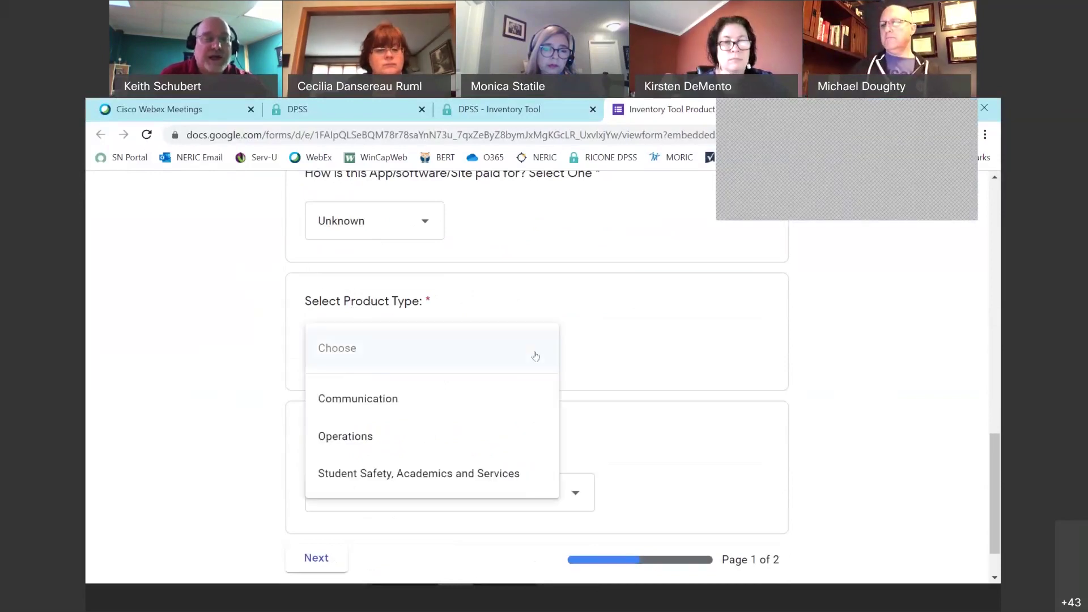
left_click(348, 441)
scroll(459, 427, "down", 2)
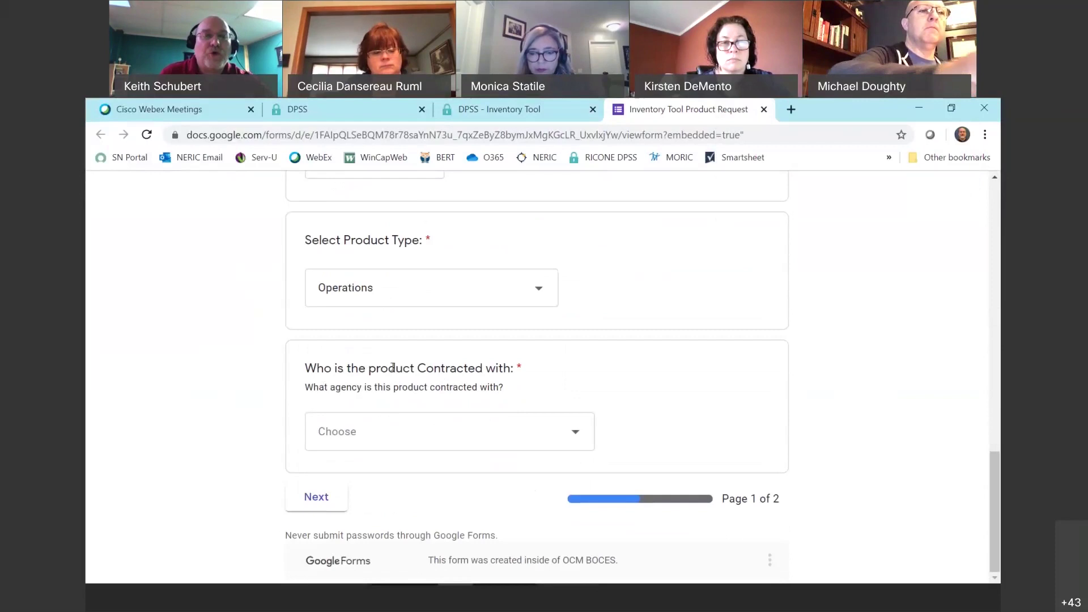
left_click(574, 435)
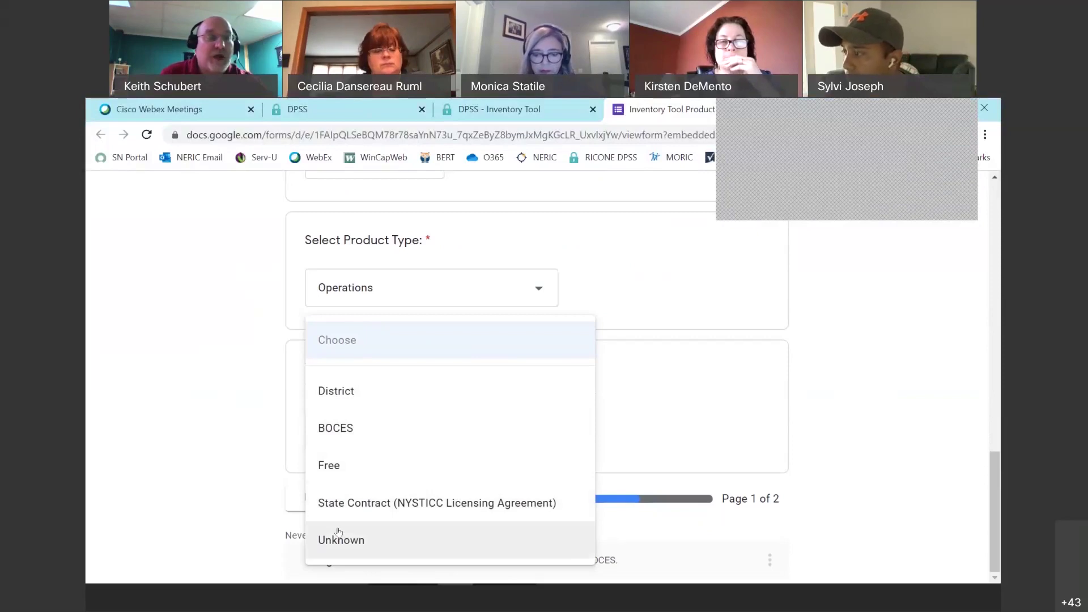
left_click(358, 552)
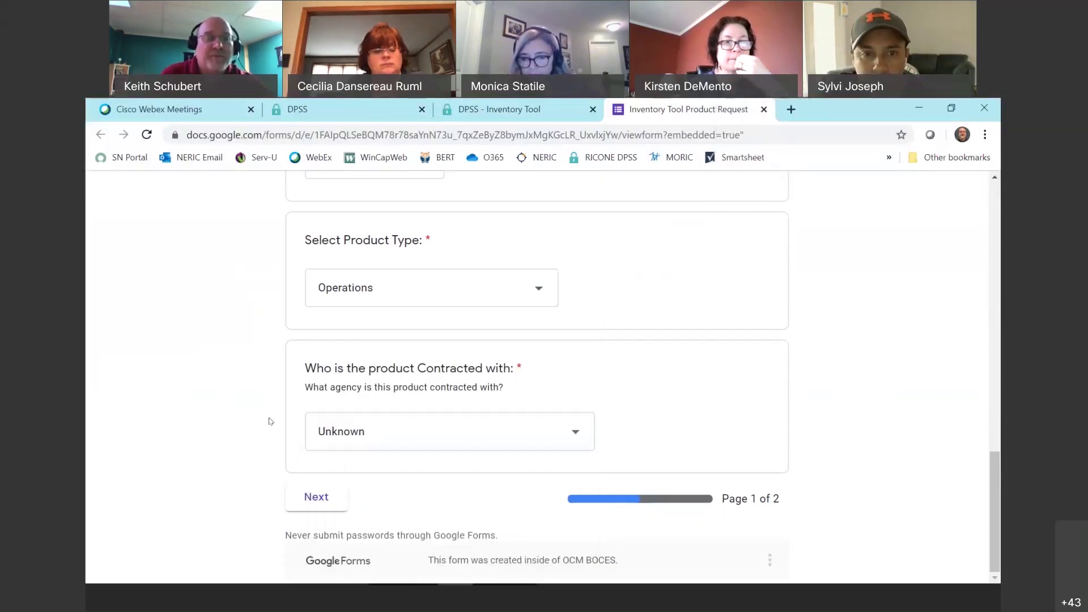
left_click(316, 497)
Choose NERIC as the district's region.
scroll(363, 335, "down", 1)
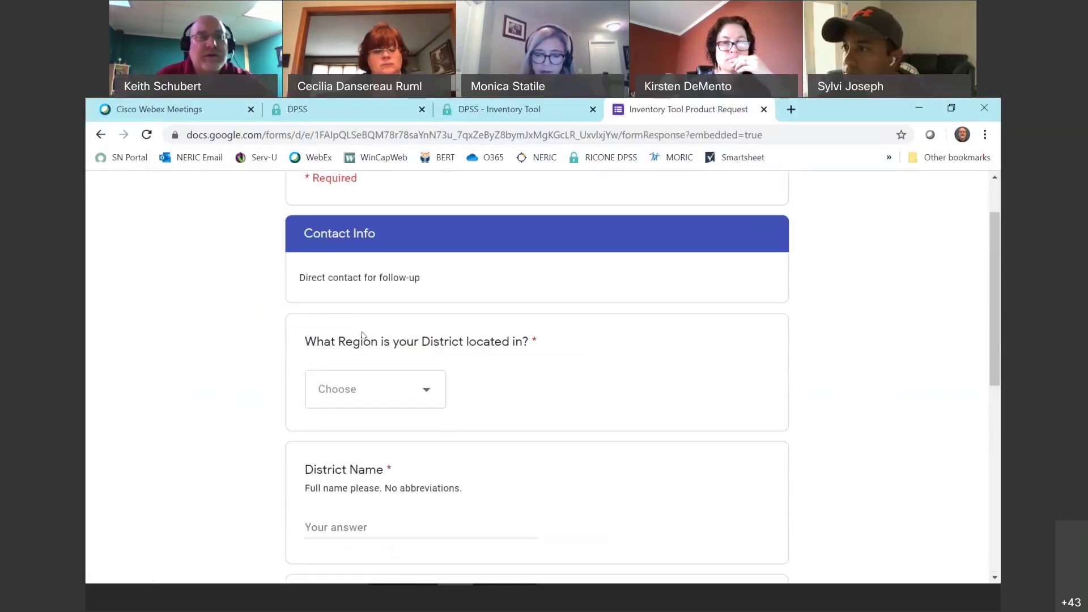
scroll(391, 329, "down", 1)
left_click(399, 323)
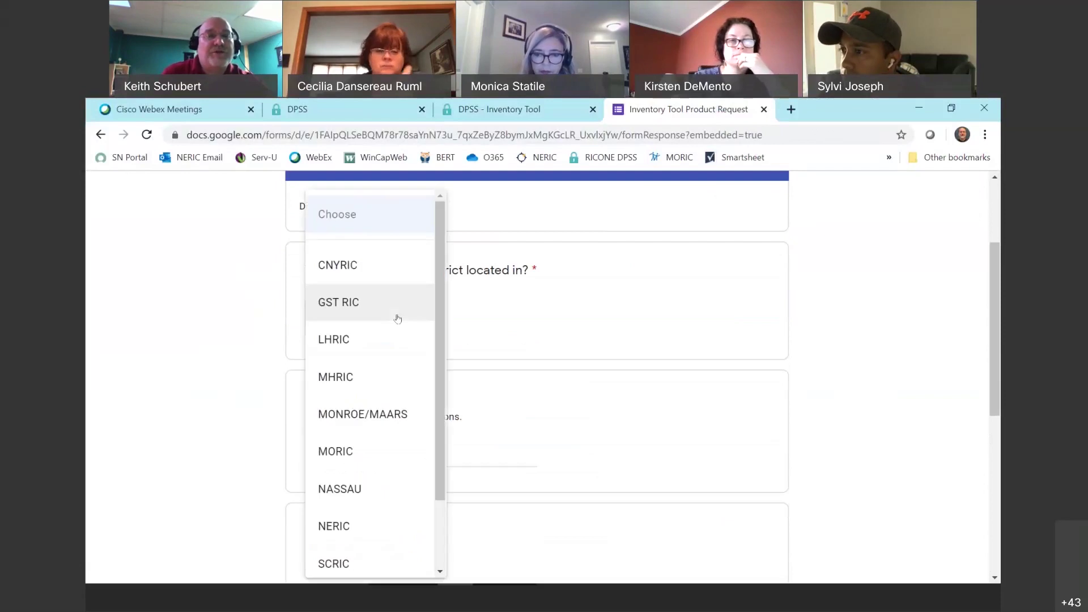
scroll(372, 423, "down", 2)
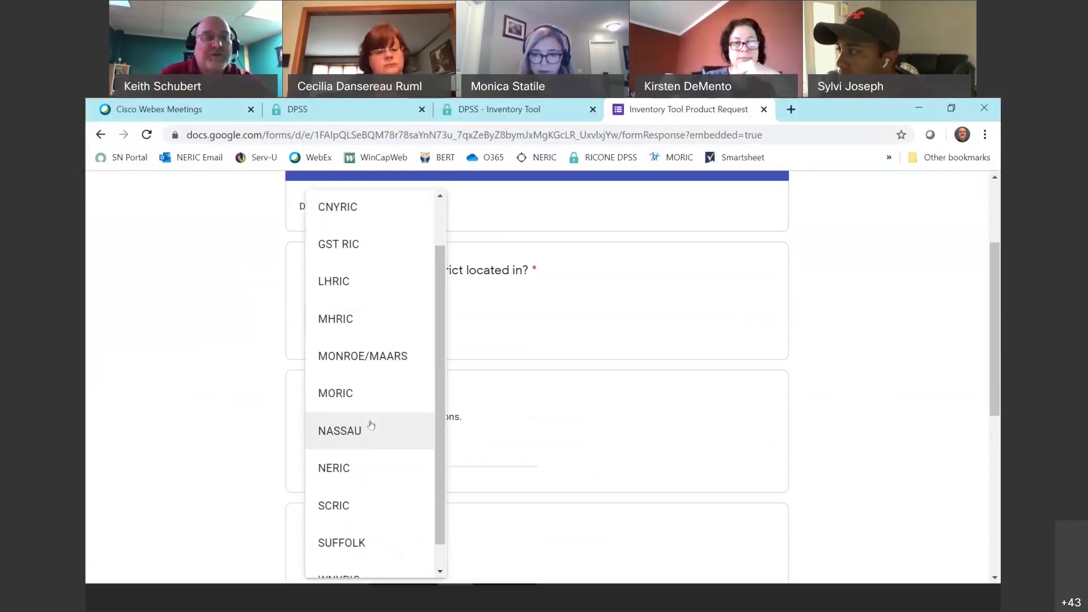
left_click(355, 460)
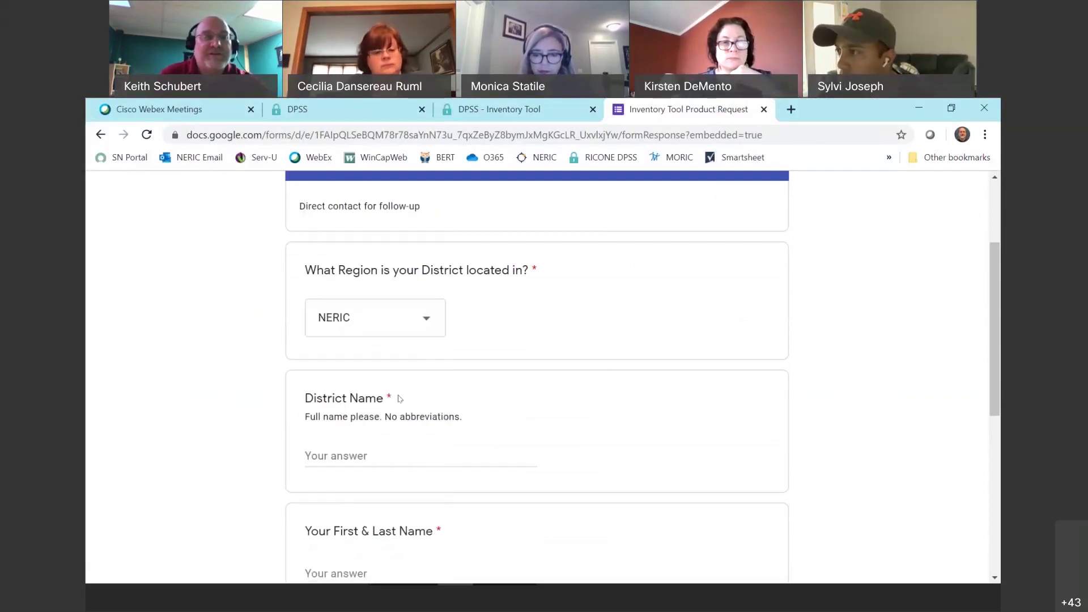
scroll(647, 346, "down", 1)
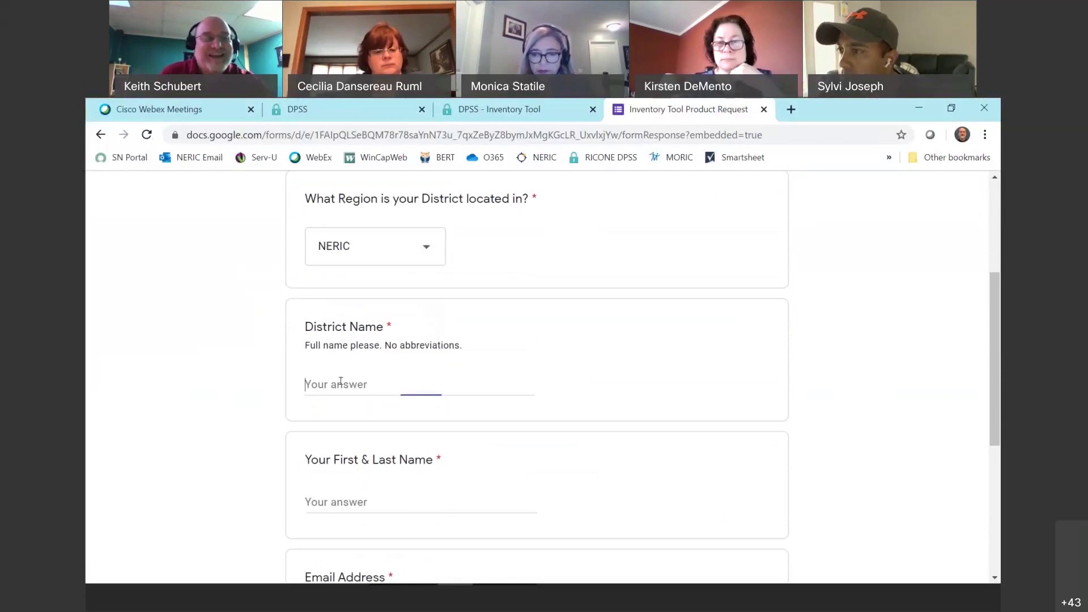
Enter 'Test CSD' as the district name and fill in the requester's first and last name.
type("Test CSD")
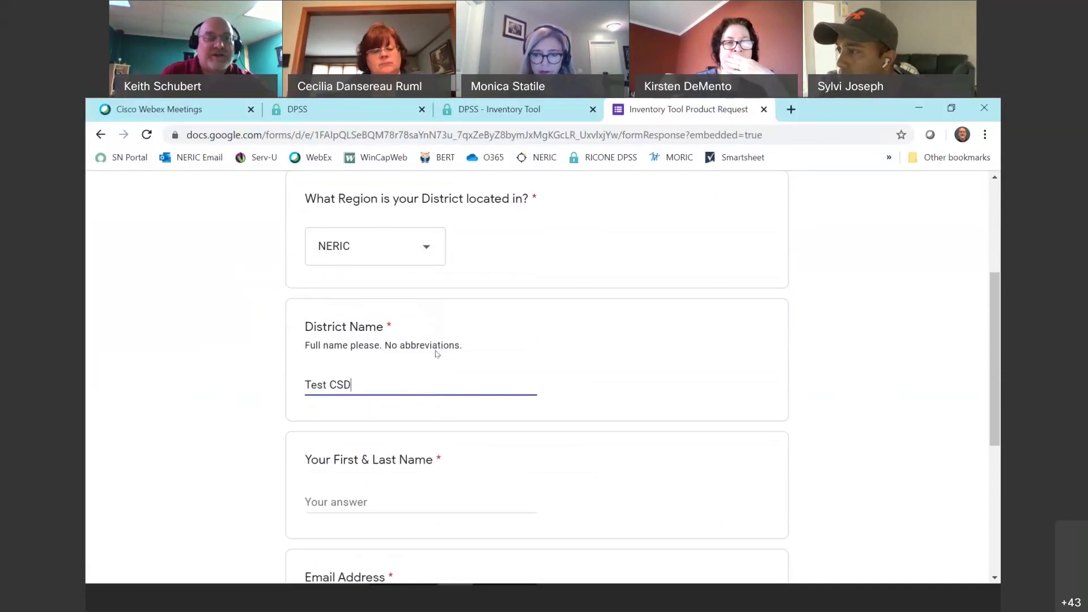
scroll(438, 363, "down", 2)
left_click(361, 352)
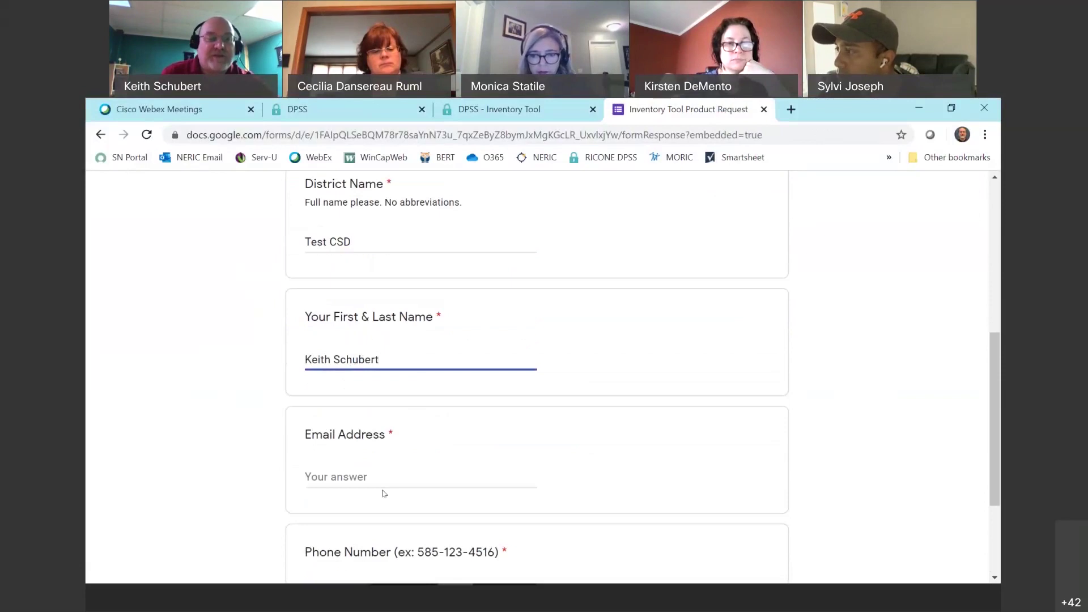
left_click(418, 470)
scroll(405, 457, "down", 2)
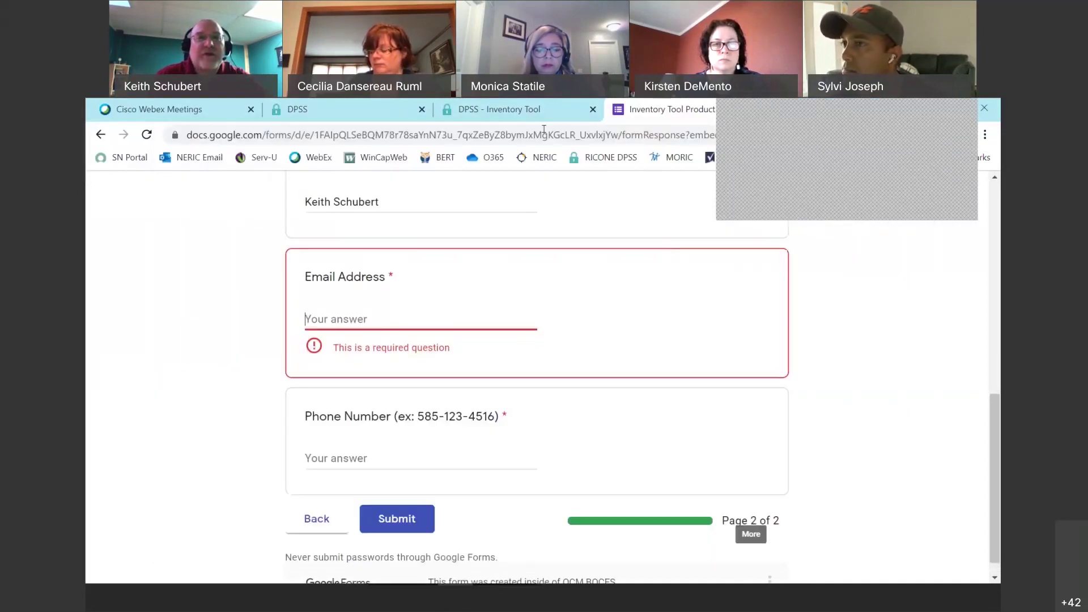
left_click(244, 109)
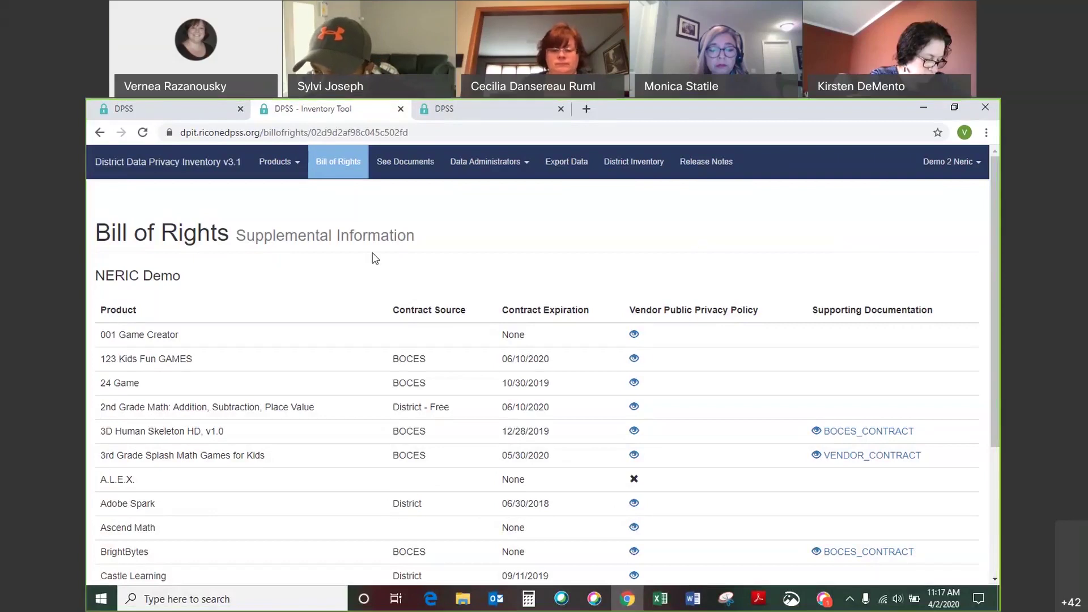
View the Products list, then return to the NERIC Demo Bill of Rights and scroll its table.
left_click(148, 180)
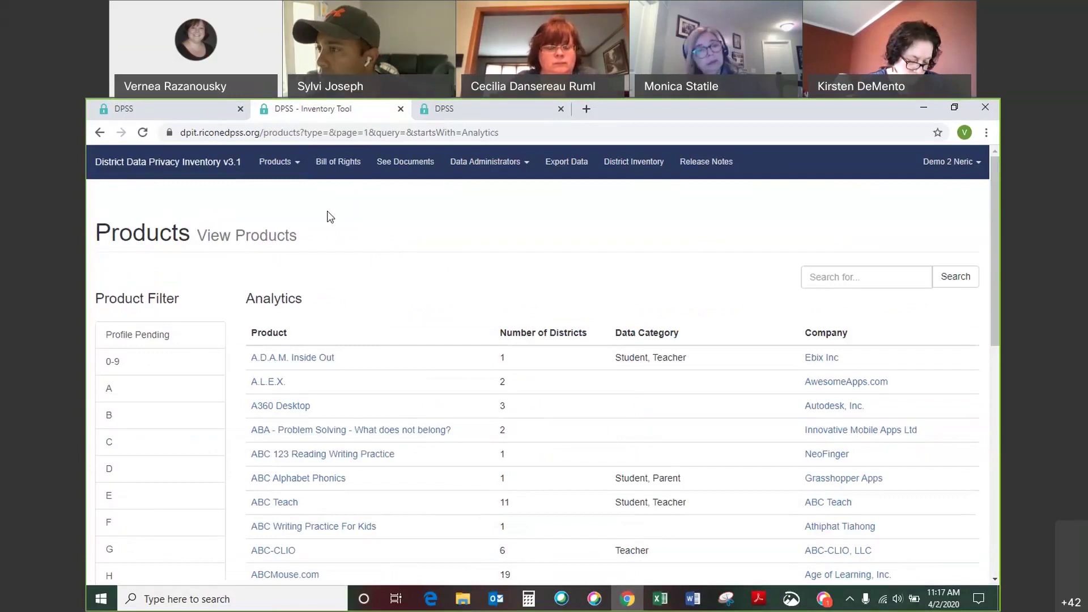
left_click(339, 175)
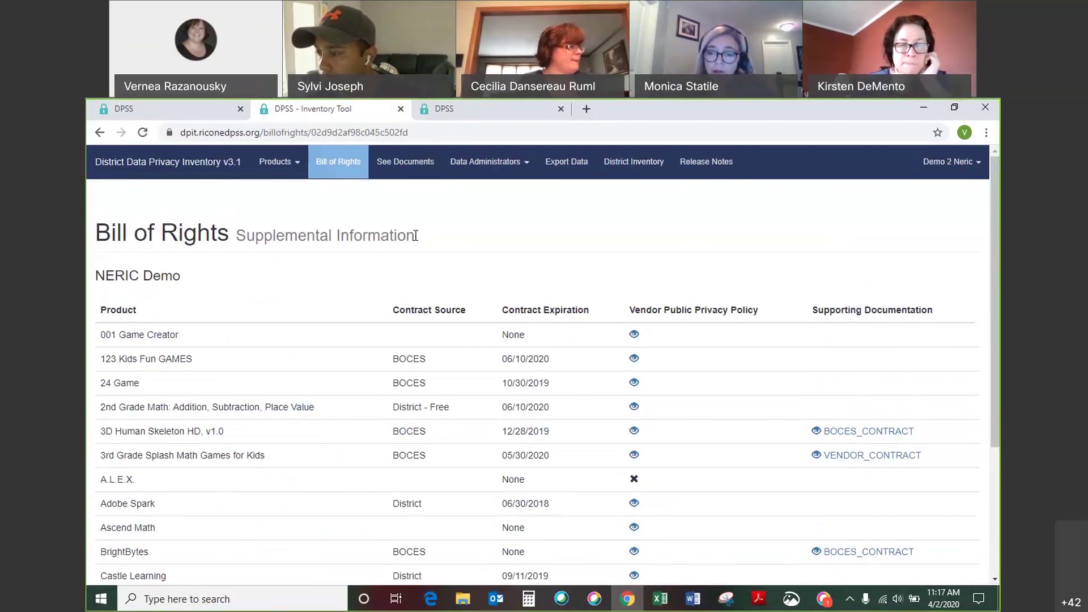
left_click(421, 134)
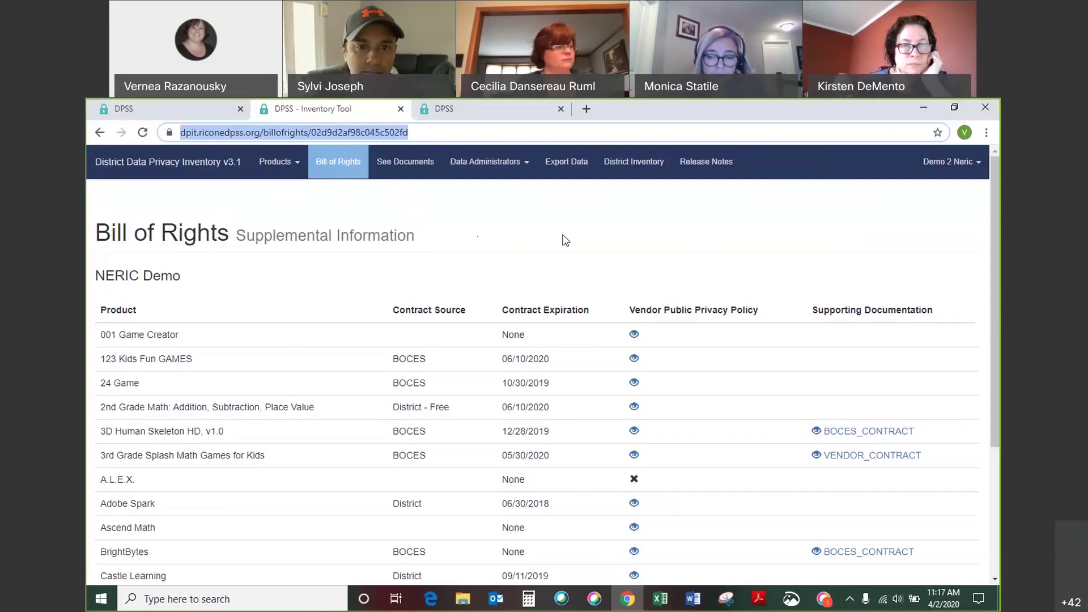
scroll(568, 238, "down", 1)
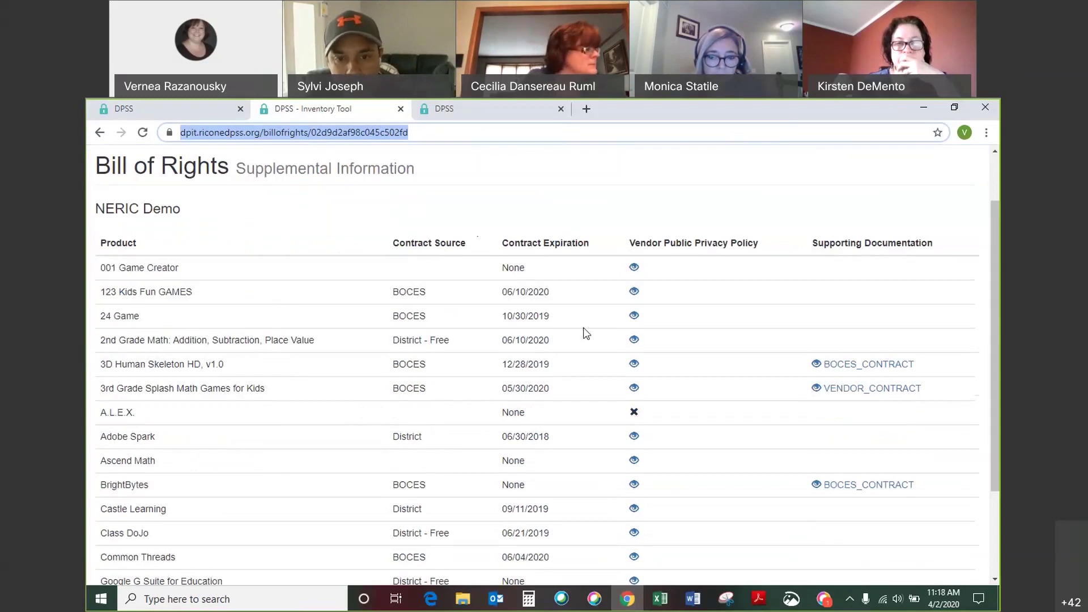
scroll(579, 369, "down", 1)
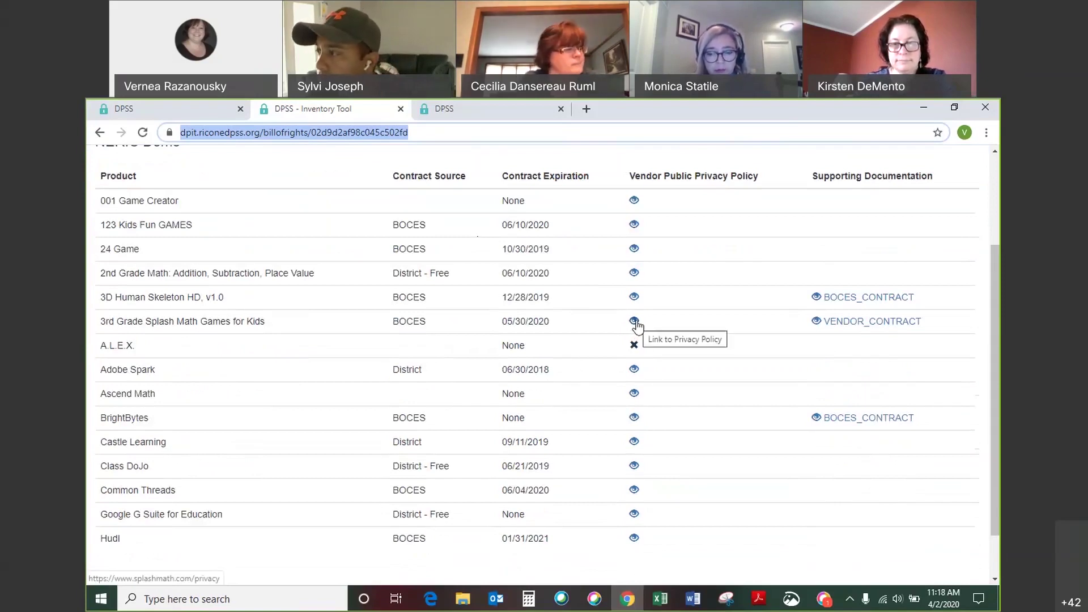
Open Ascend Math's vendor privacy policy, find it missing, and return to the Bill of Rights.
left_click(633, 394)
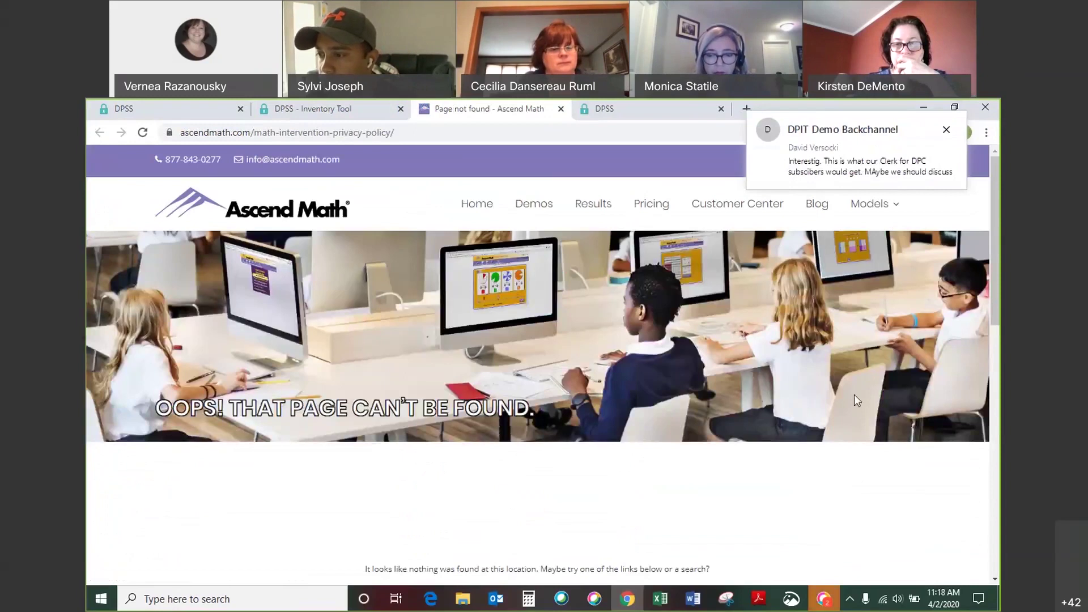
left_click(348, 111)
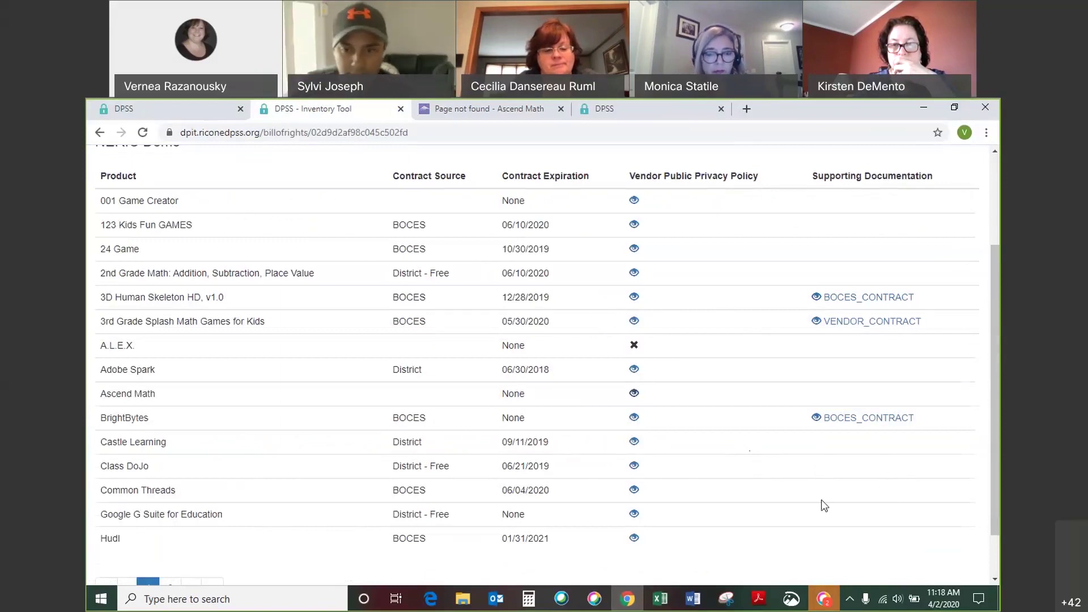
scroll(824, 506, "up", 3)
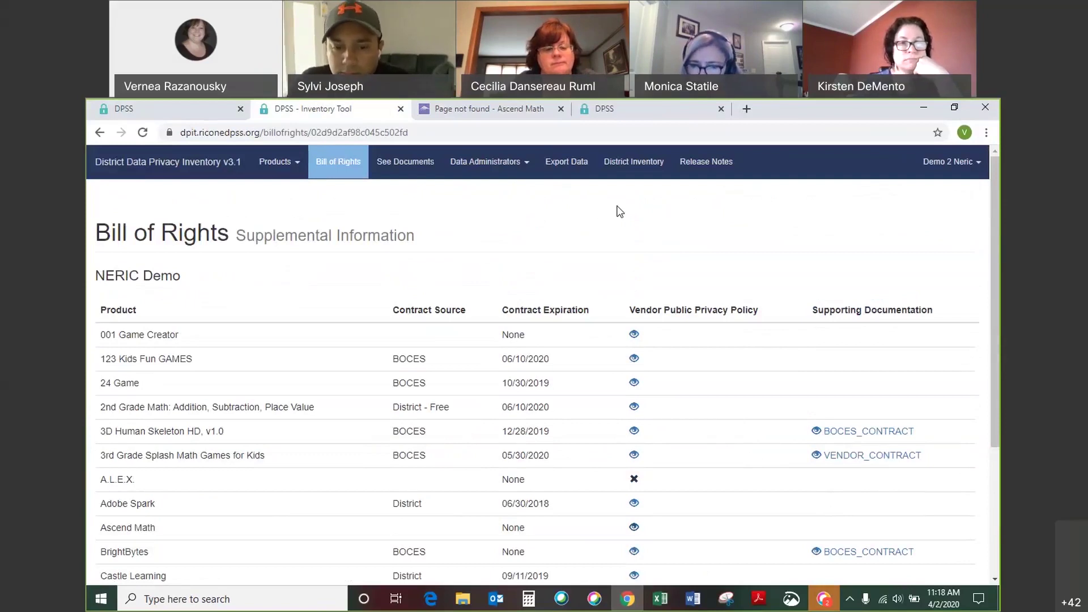
In the NERIC Demo District Inventory, uncheck Show in Bill of Rights for 123 Kids Fun GAMES.
left_click(652, 173)
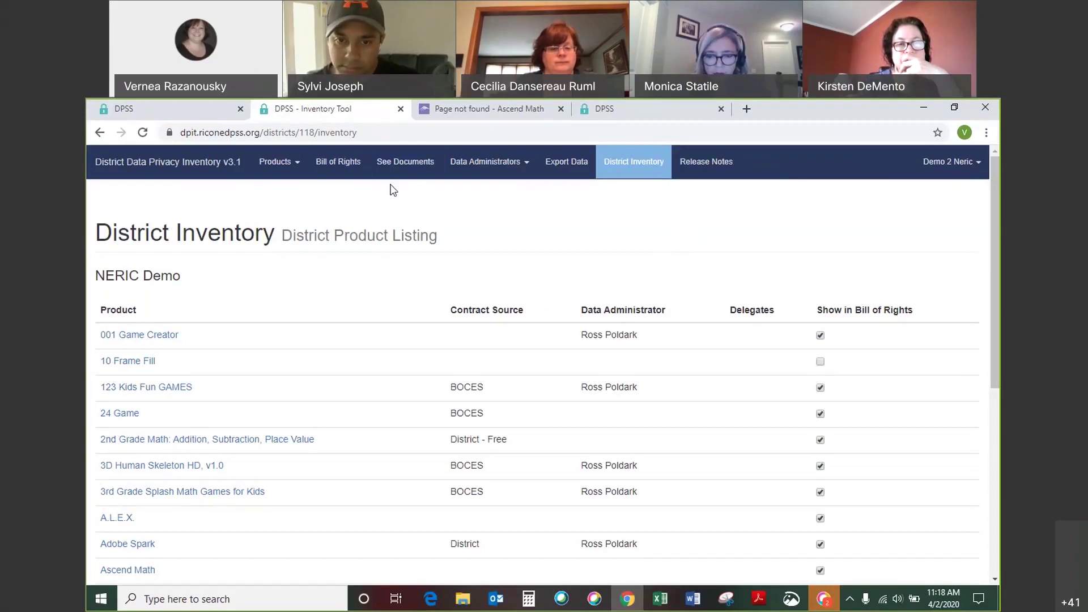
scroll(745, 397, "down", 1)
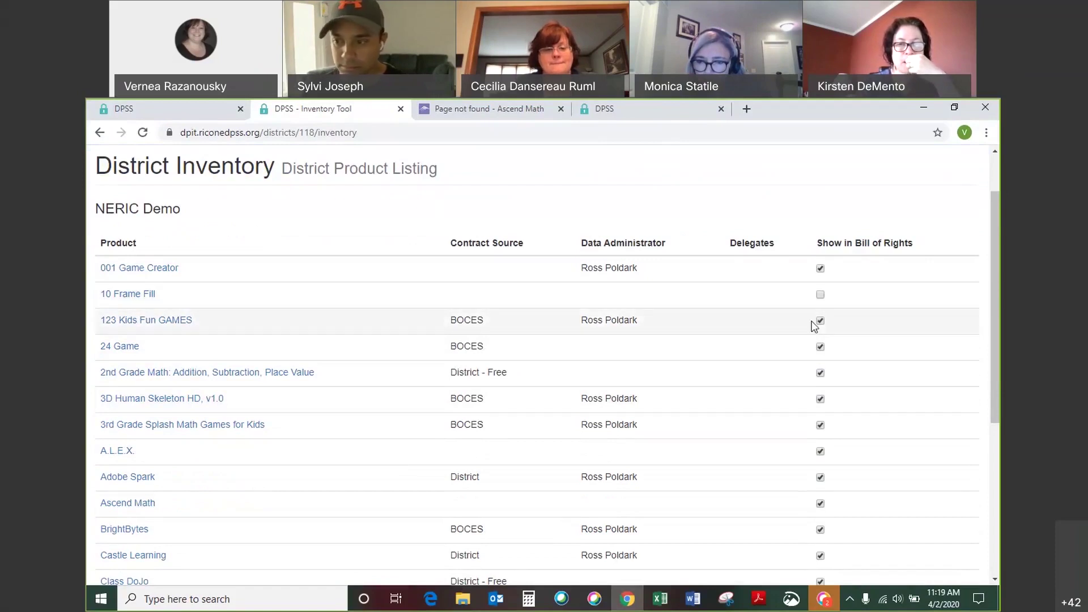
left_click(821, 321)
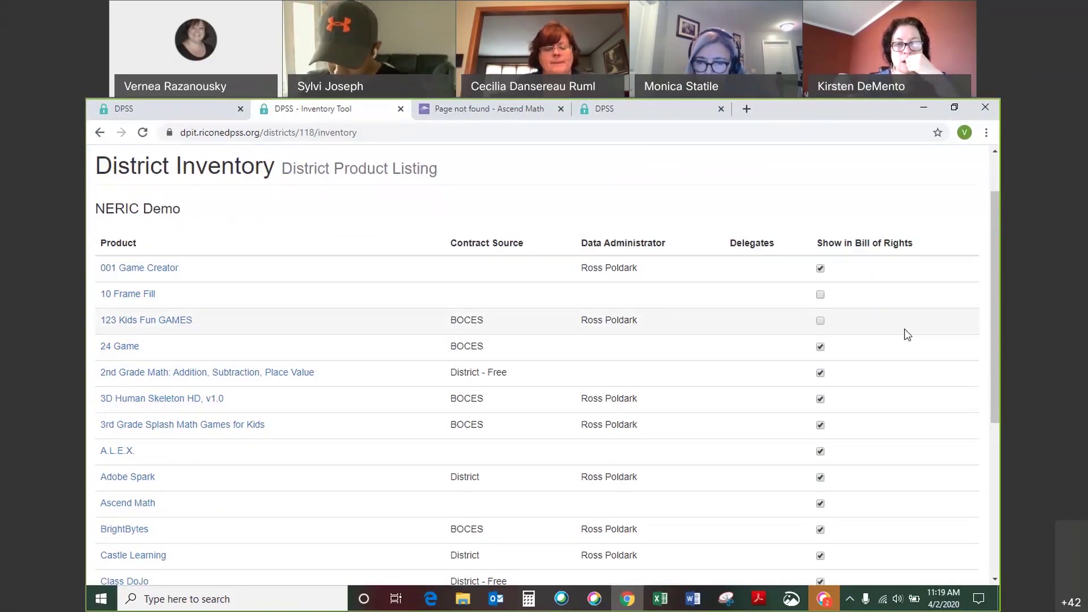
scroll(910, 333, "up", 1)
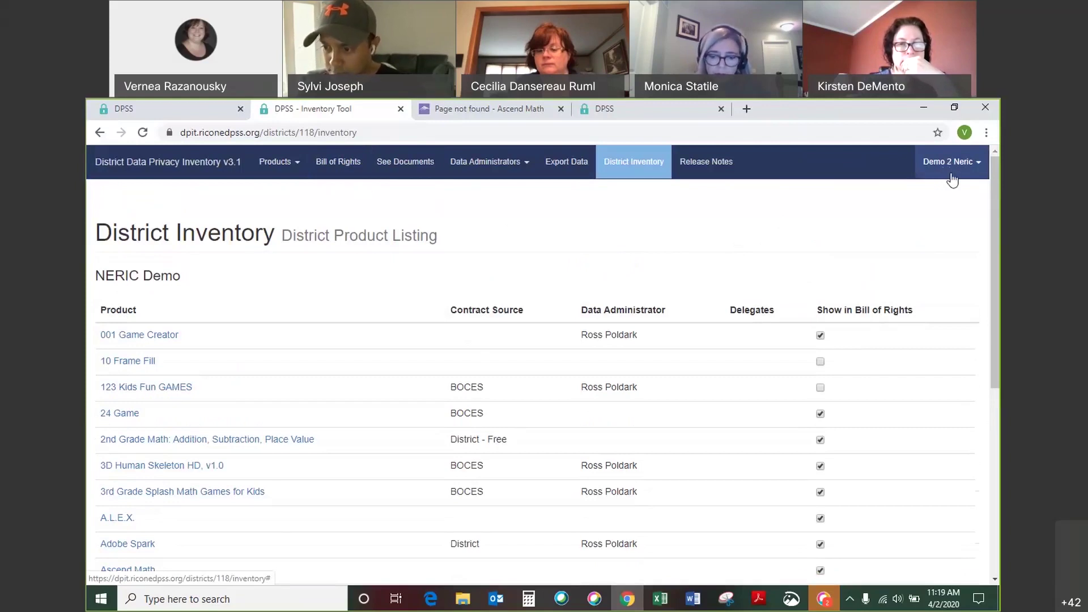
Look over the My Account user and password settings, then go back to the Analytics products list.
left_click(961, 170)
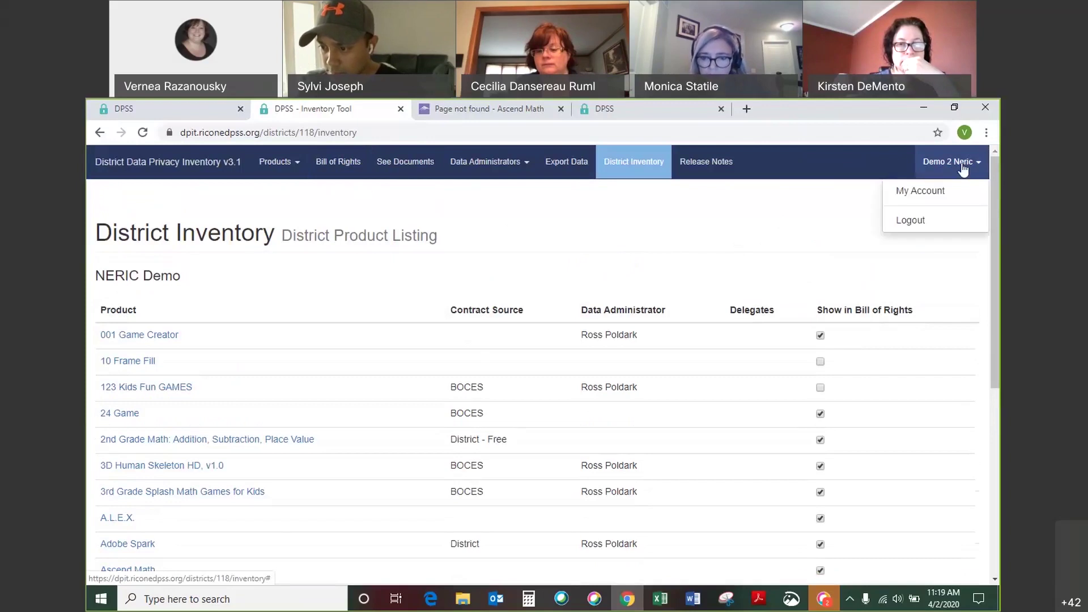
left_click(949, 195)
scroll(771, 351, "down", 1)
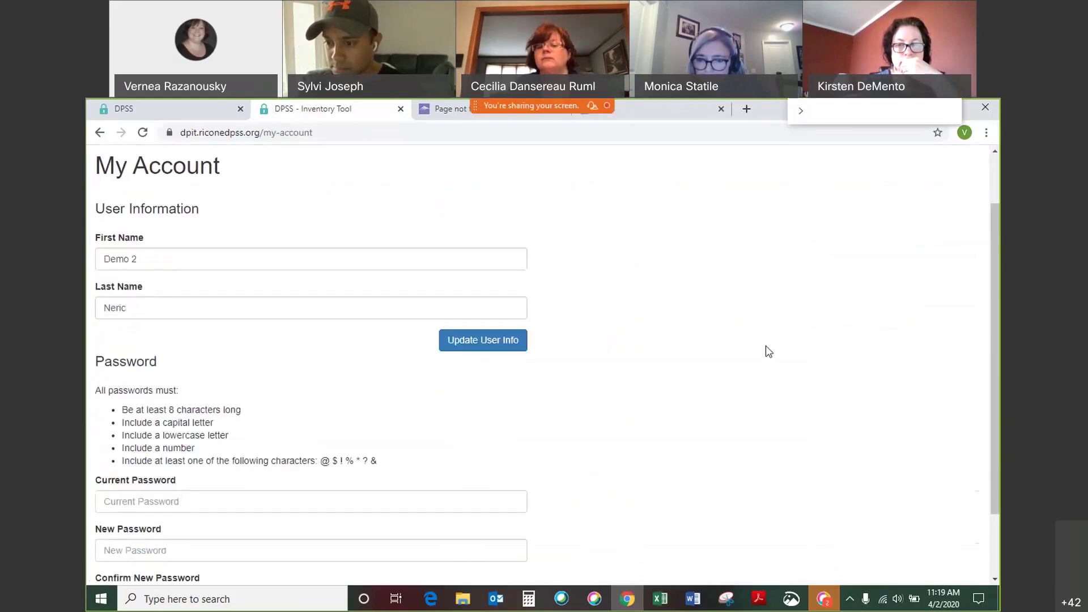
scroll(606, 427, "down", 1)
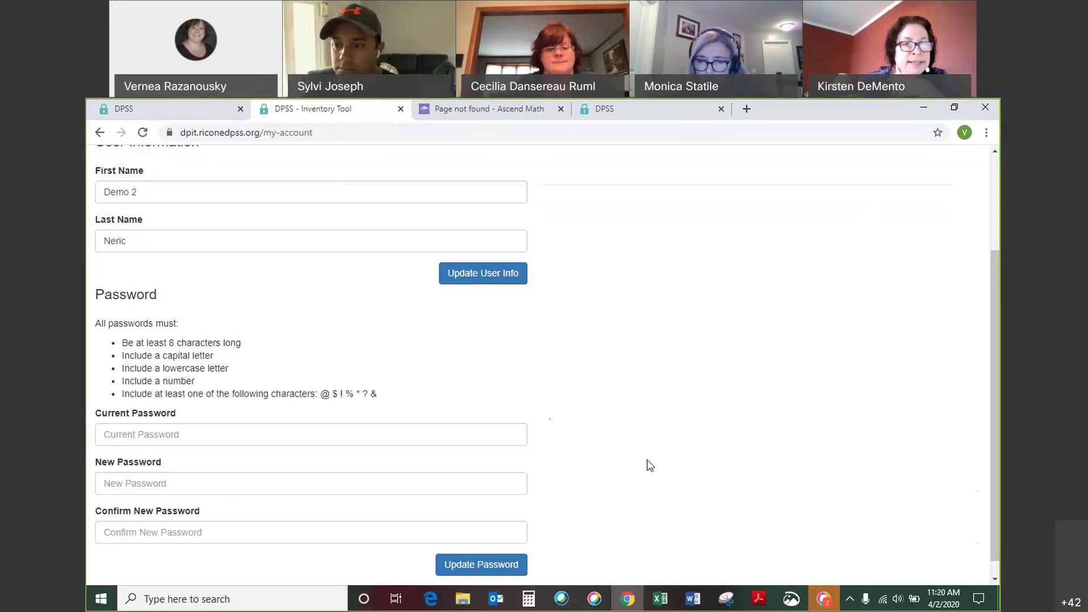
scroll(650, 477, "up", 3)
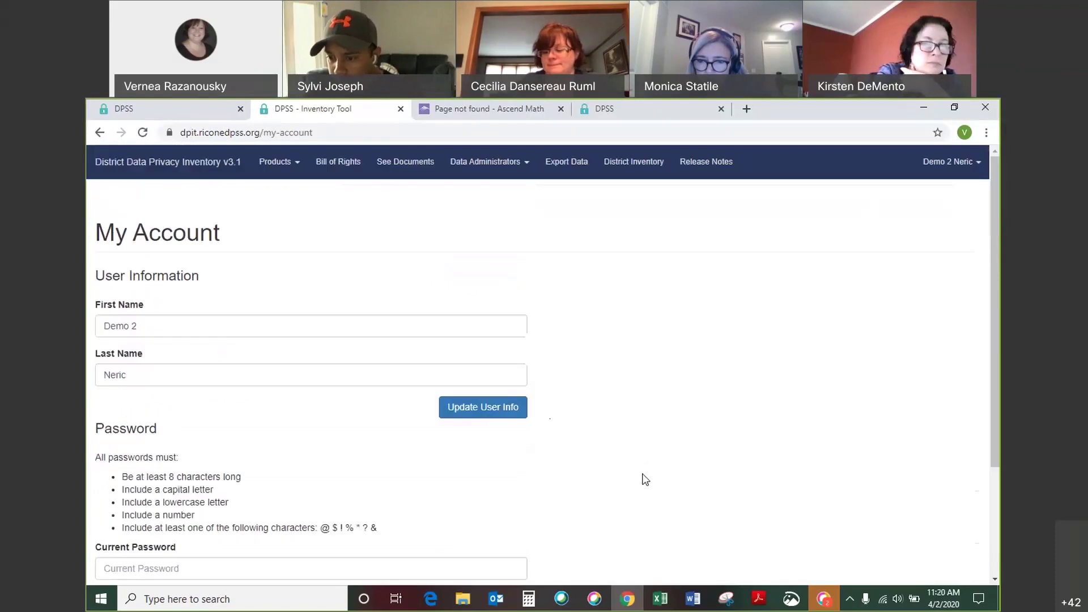
left_click(204, 171)
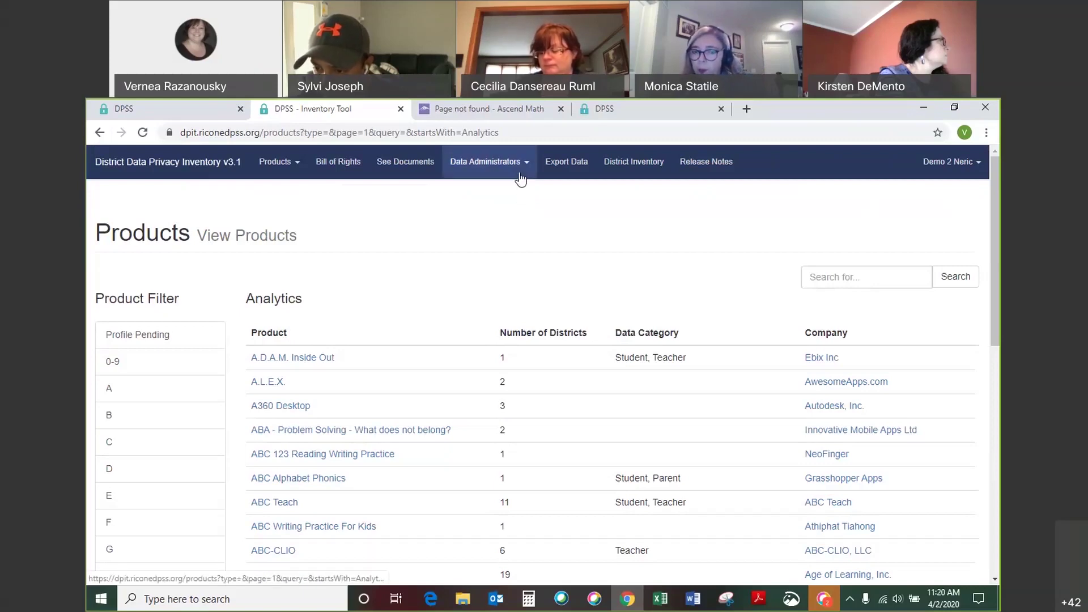
Look over the blank Create a User form for a new data administrator, then go back to the products list.
left_click(517, 168)
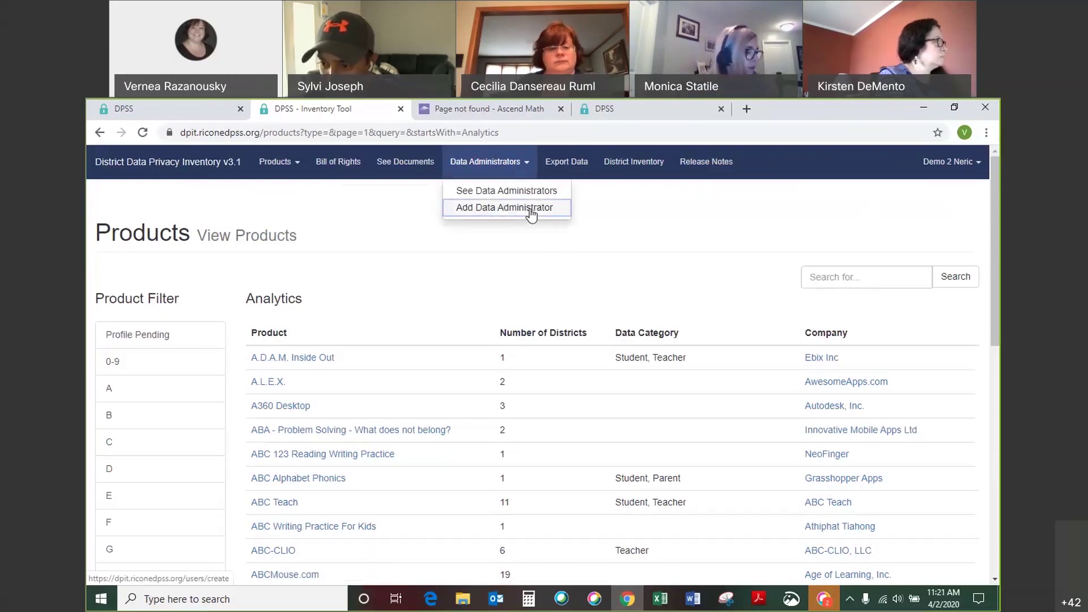
left_click(530, 209)
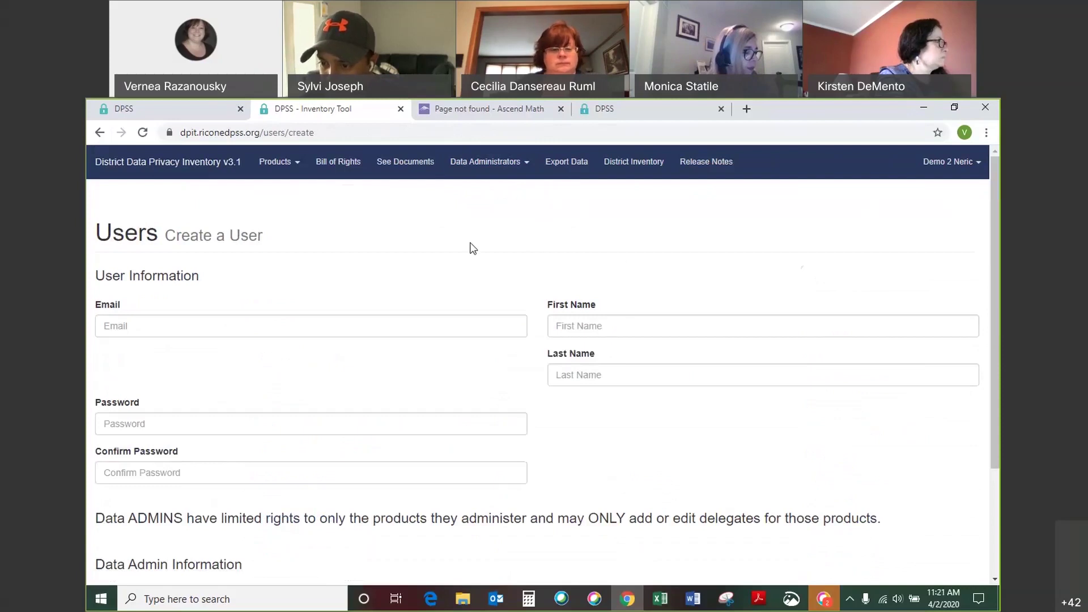
scroll(675, 418, "down", 1)
scroll(674, 417, "down", 1)
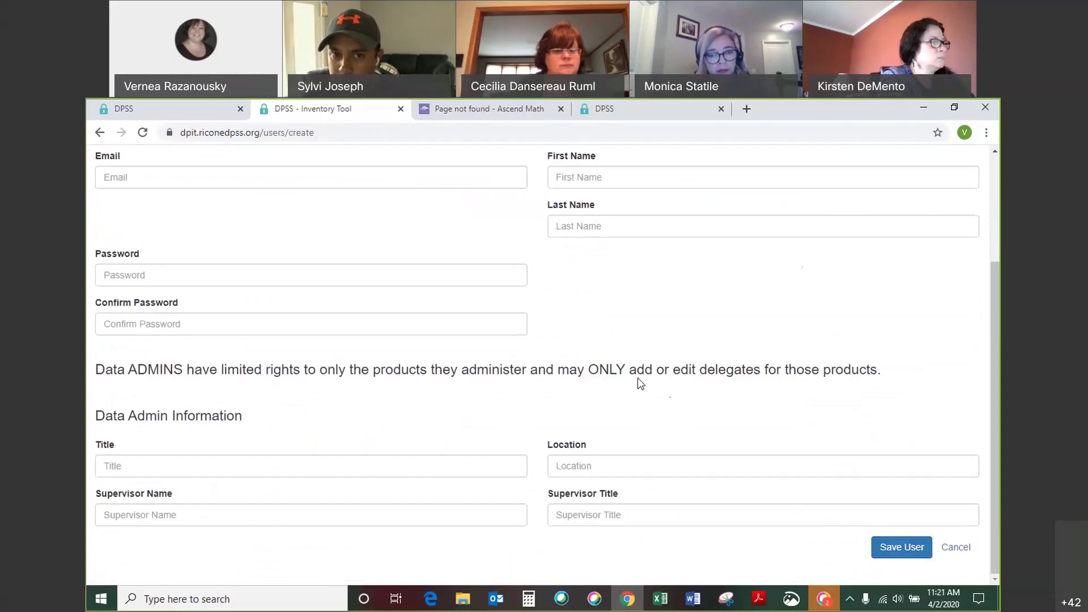
scroll(699, 326, "up", 3)
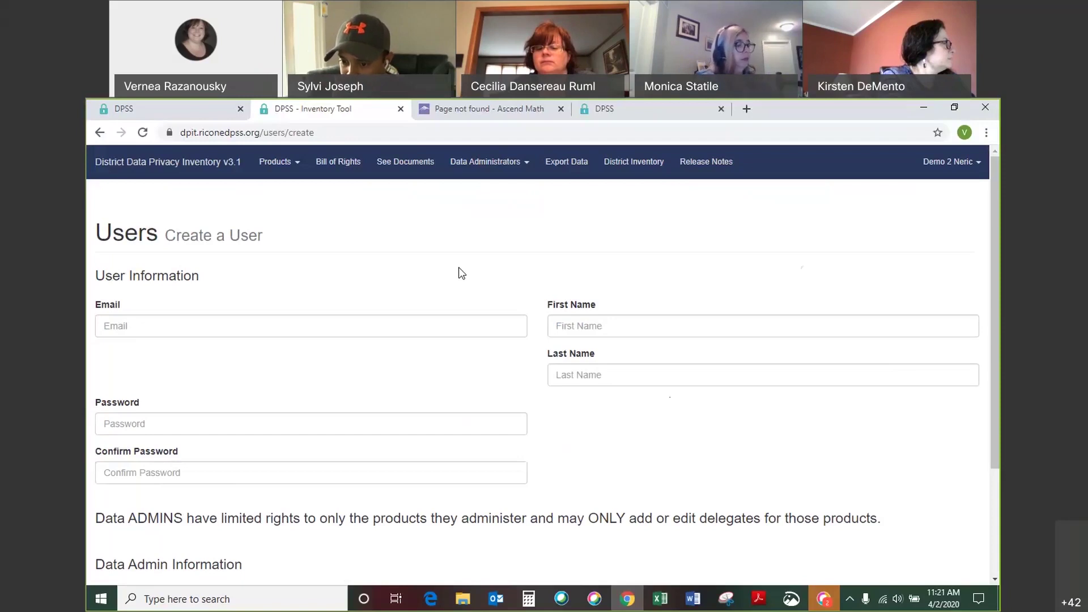
left_click(209, 170)
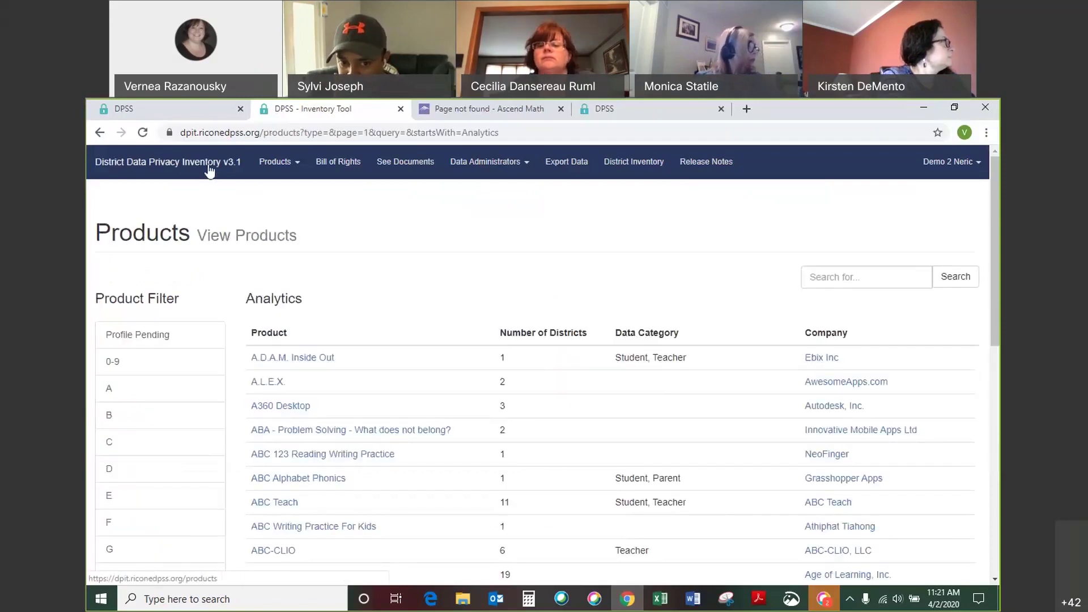